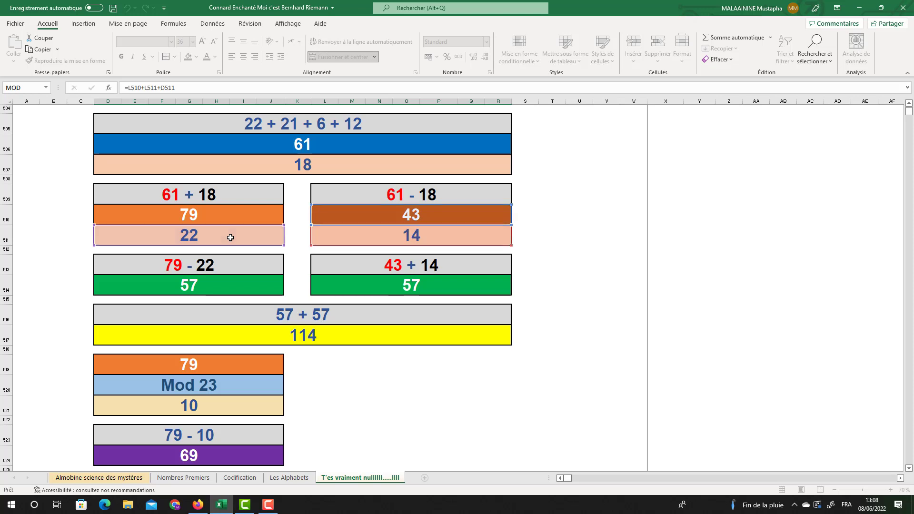
Review the formulas for the Mod 23 result (D541), the 79 - 10 difference (D544) and the 1971 + 2691 total (D556).
scroll(303, 391, "down", 2)
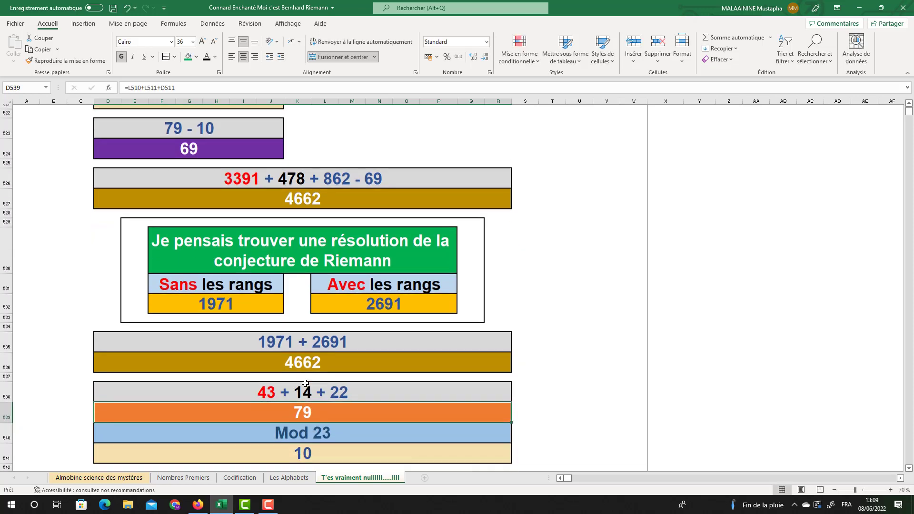
left_click(314, 371)
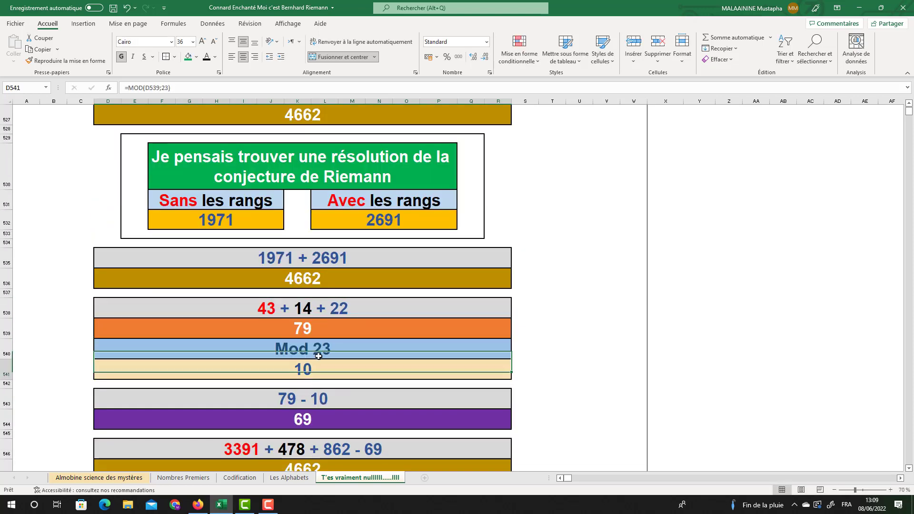
scroll(316, 355, "down", 1)
left_click(316, 374)
scroll(316, 365, "down", 4)
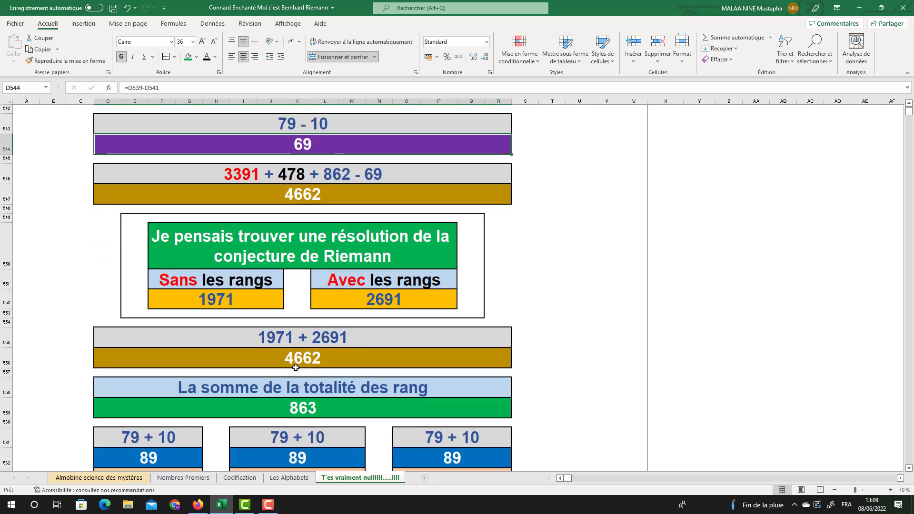
left_click(298, 363)
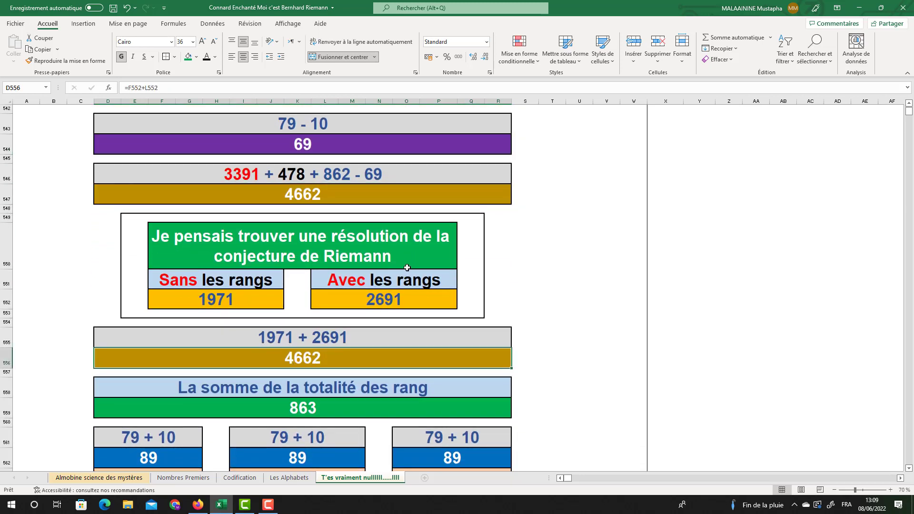
Trace the source cells of the formula under "La somme de la totalité des rang" in D559, leaving it unedited.
double_click(275, 405)
scroll(360, 322, "up", 4)
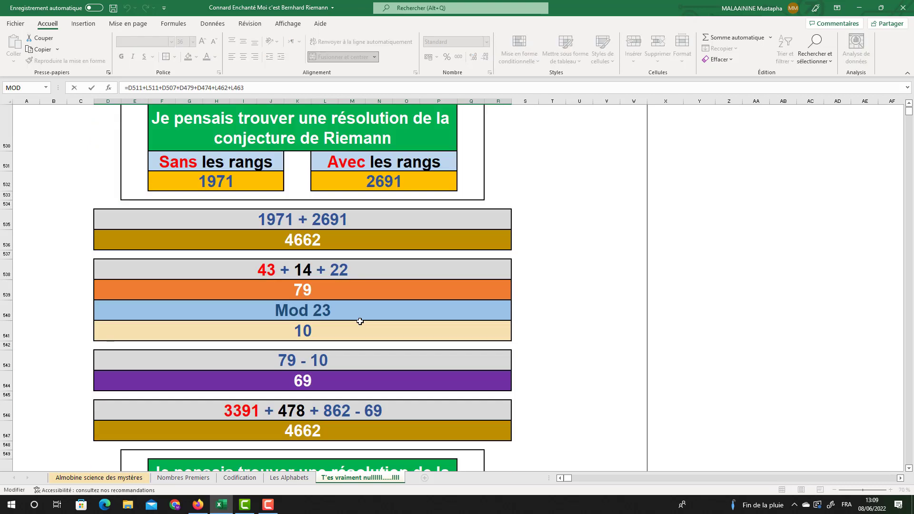
scroll(360, 321, "up", 10)
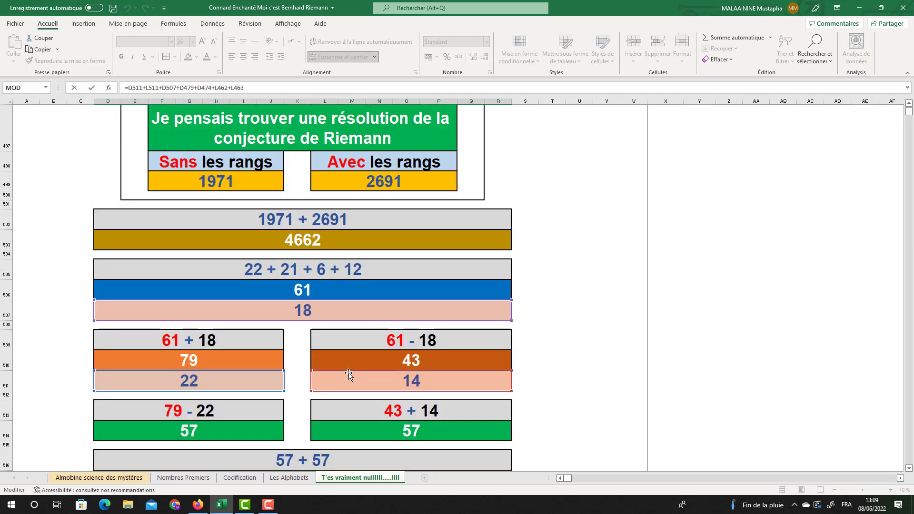
scroll(349, 375, "up", 12)
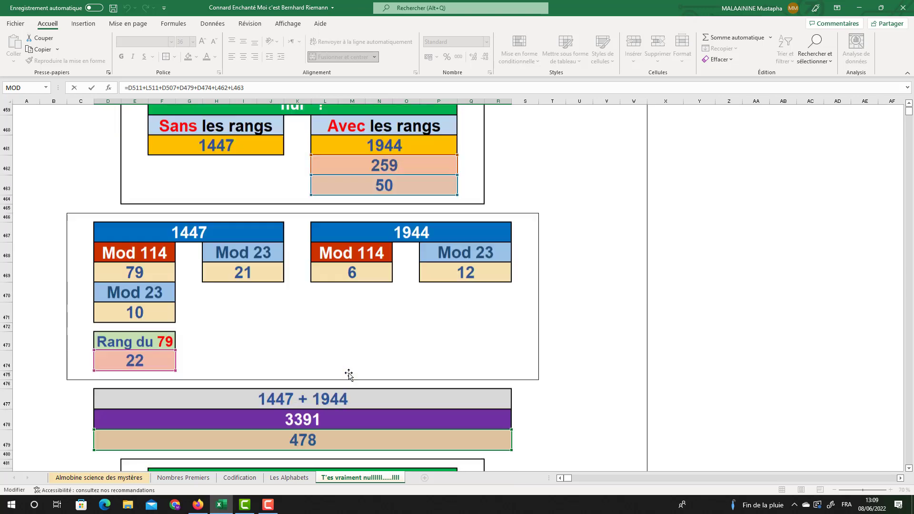
scroll(350, 375, "up", 5)
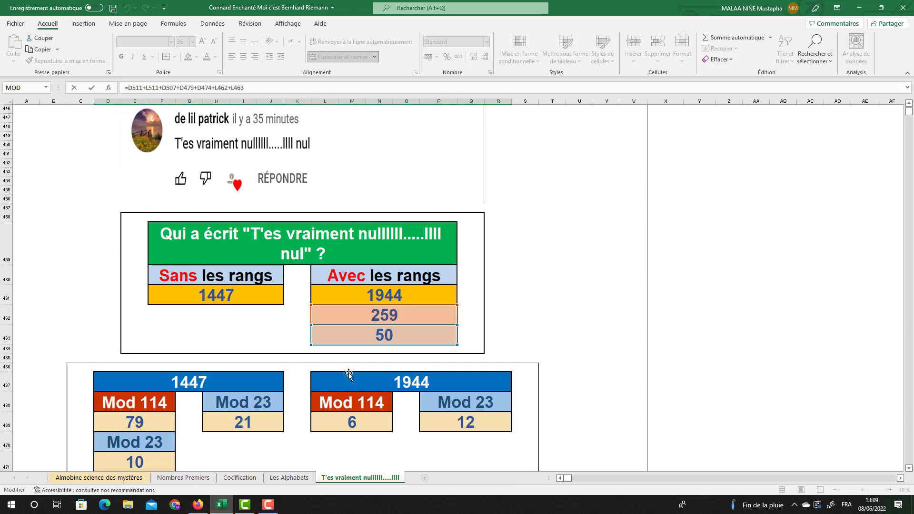
key("Escape")
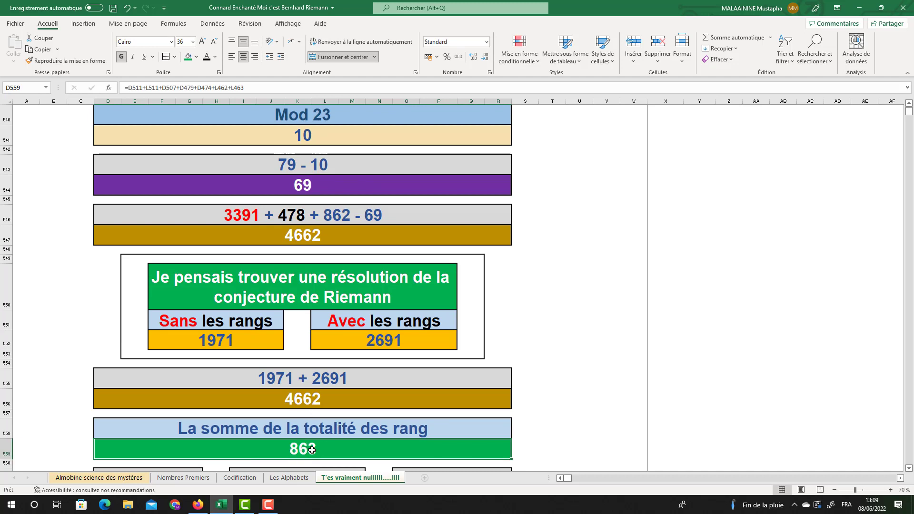
Compare the formulas of the three "79 + 10" result cells in row 562.
scroll(312, 450, "down", 2)
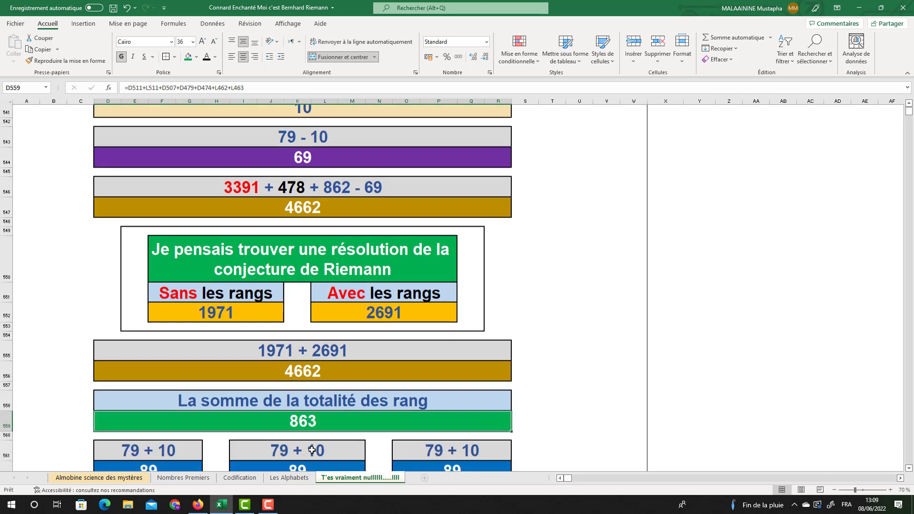
scroll(312, 450, "down", 1)
scroll(312, 450, "down", 1)
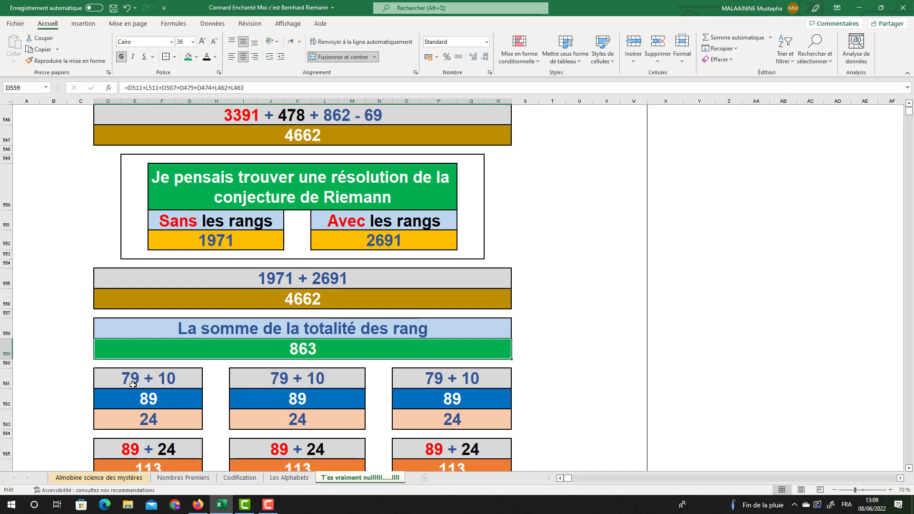
left_click(154, 401)
left_click(267, 402)
left_click(420, 397)
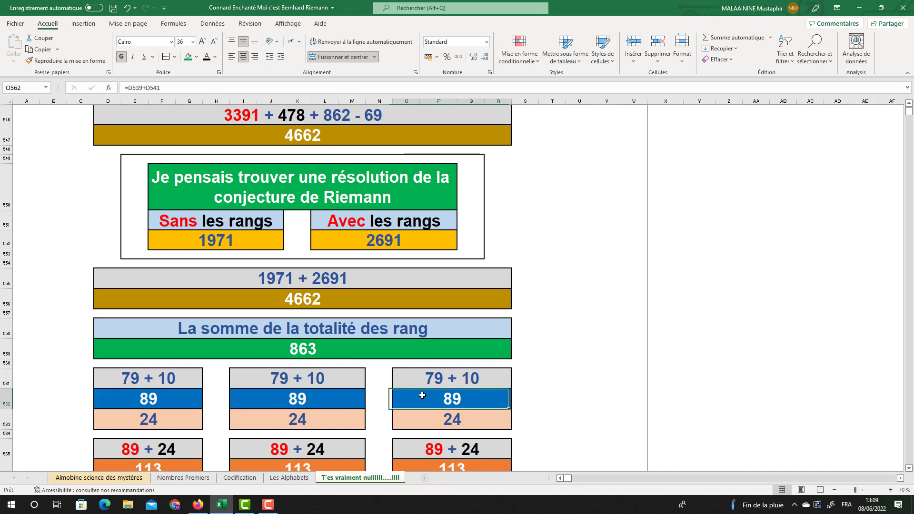
left_click(152, 396)
Inspect the first column's "79 + 10" and "89 + 24" results together with the rank cells beneath them.
scroll(181, 391, "down", 1)
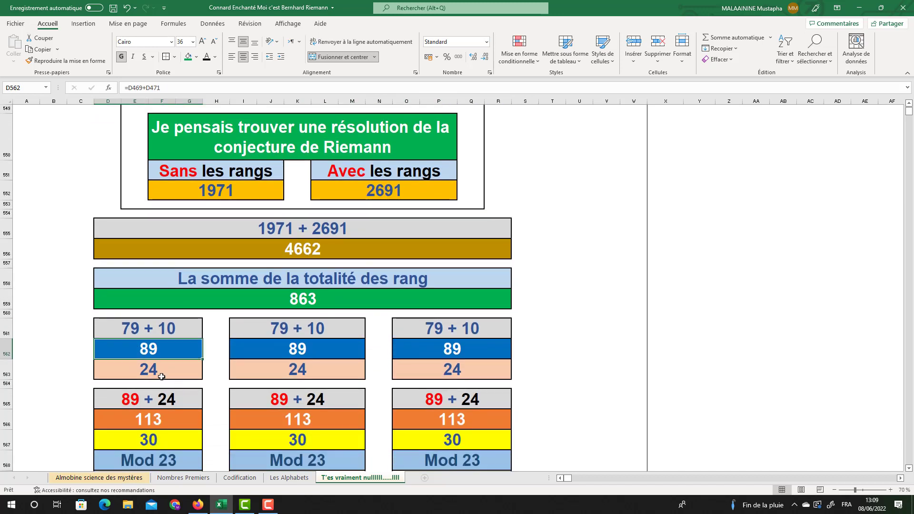
left_click(160, 370)
left_click(151, 351)
left_click(149, 370)
left_click(161, 412)
left_click(158, 436)
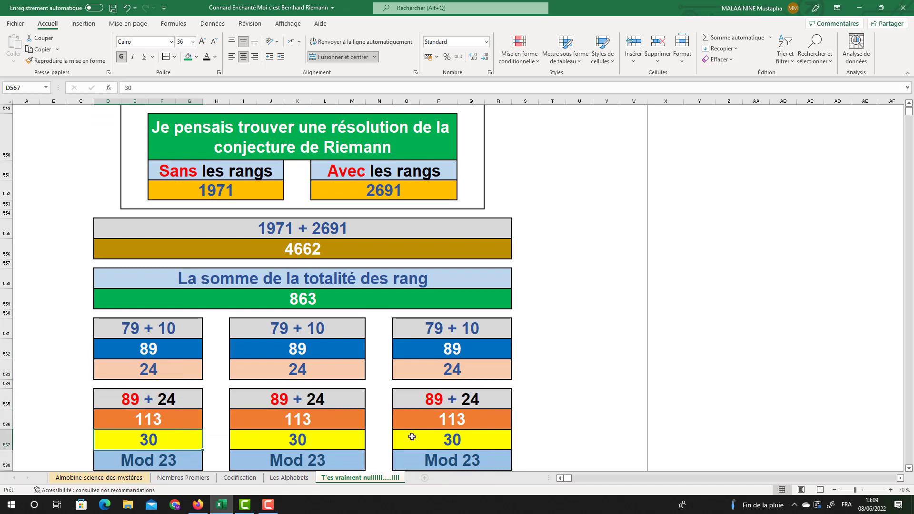
left_click(153, 419)
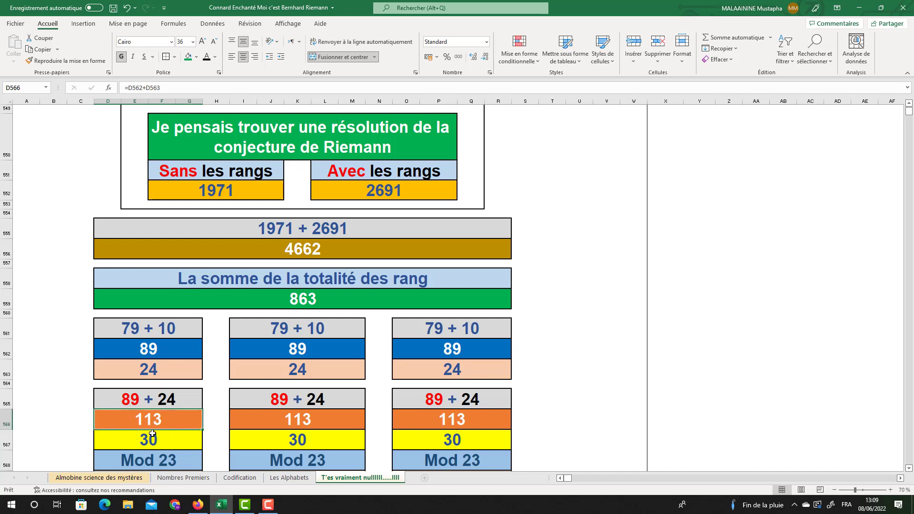
left_click(149, 439)
scroll(149, 438, "down", 1)
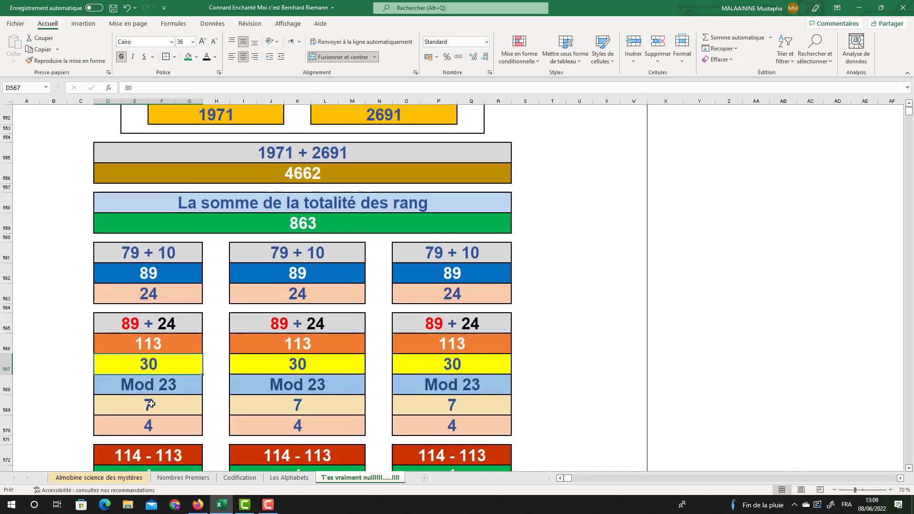
Check the first column's Mod 23 result and rank in D567:D570 and the two addends in D562:D563.
left_click(146, 405)
left_click_drag(146, 404, 148, 423)
left_click_drag(153, 358, 156, 409)
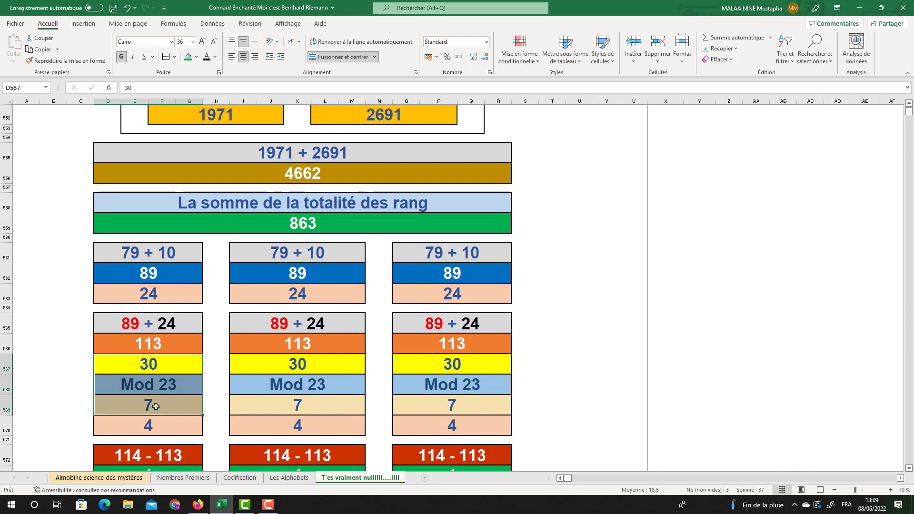
left_click(152, 348)
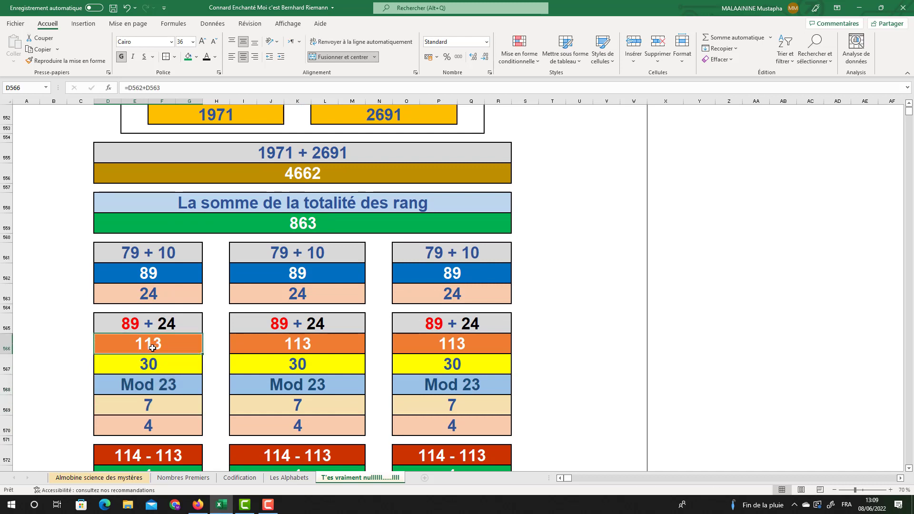
left_click_drag(148, 273, 145, 292)
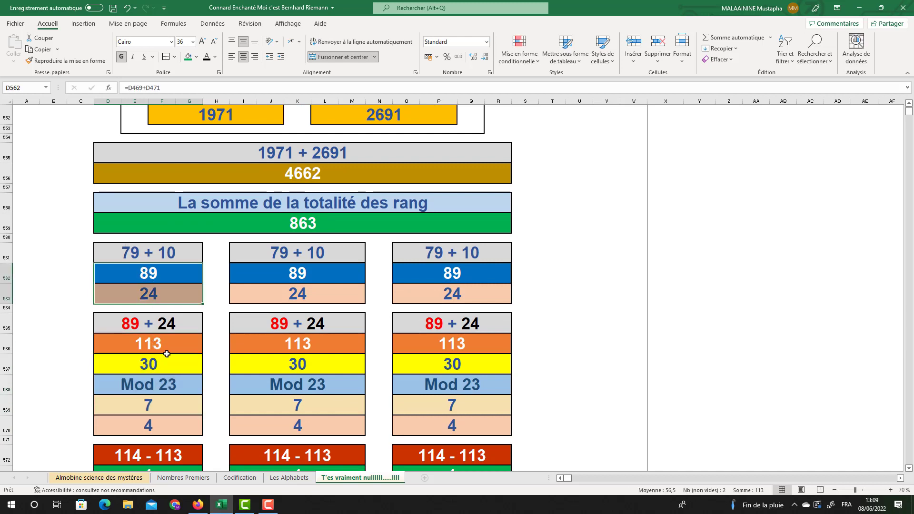
Inspect the first column's "114 - 113" result in D573 and the total of all ranks in D559.
scroll(156, 349, "down", 1)
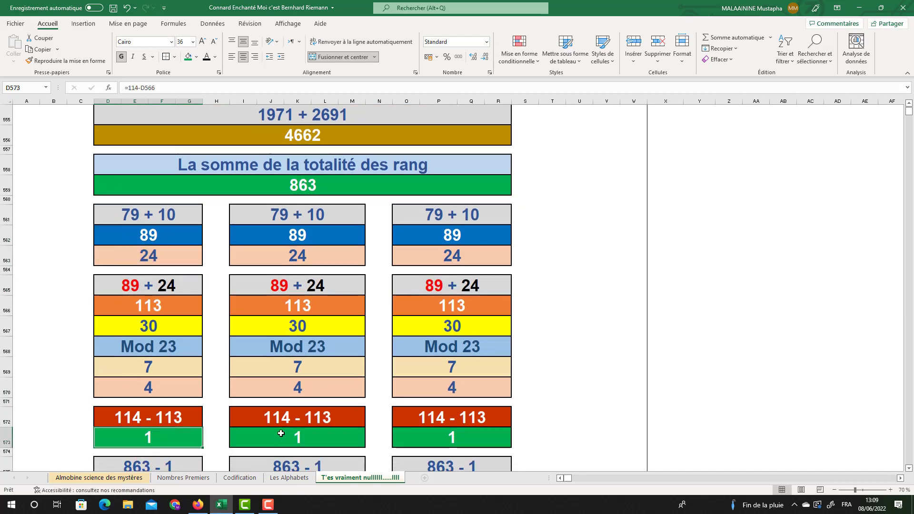
left_click(379, 418)
left_click(290, 190)
scroll(241, 295, "down", 1)
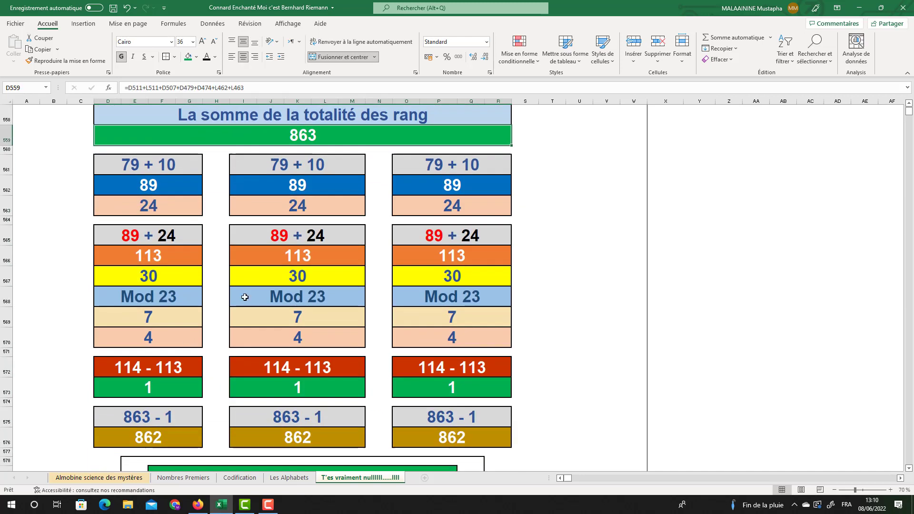
Compare the three "863 - 1" results in row 576 with the "361 + 501" total in D585.
left_click(163, 351)
scroll(165, 358, "down", 2)
left_click(169, 321)
left_click(298, 322)
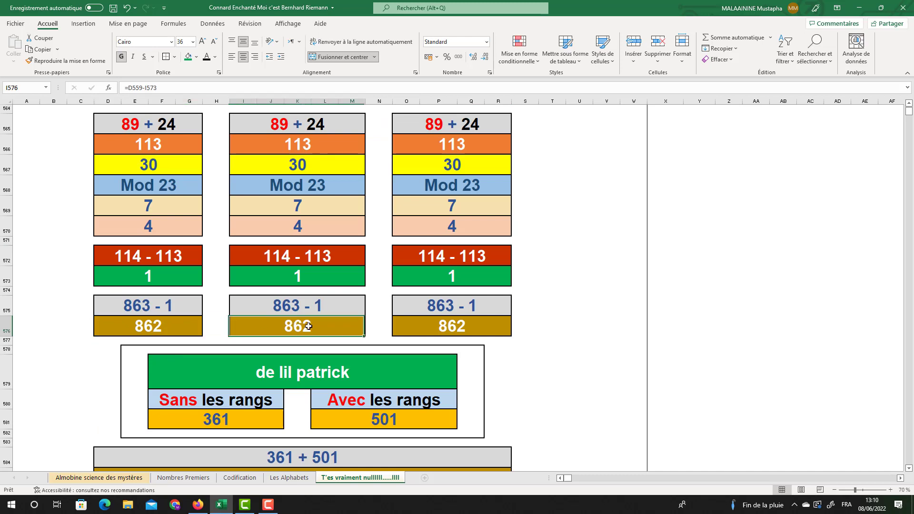
left_click(439, 323)
scroll(438, 323, "down", 1)
left_click(315, 429)
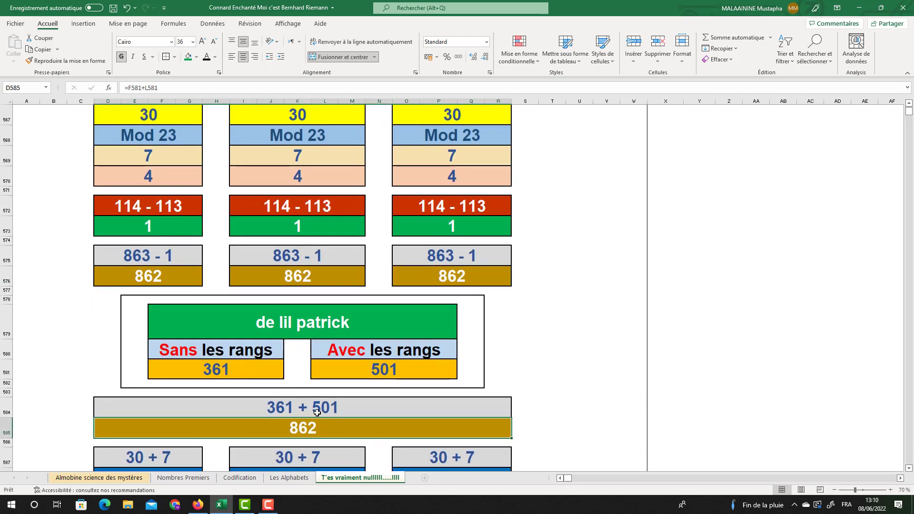
Check the first column's Mod 23 result in D569 against the "30 + 7" result and its rank in D588:D589.
scroll(169, 209, "up", 1)
left_click(158, 202)
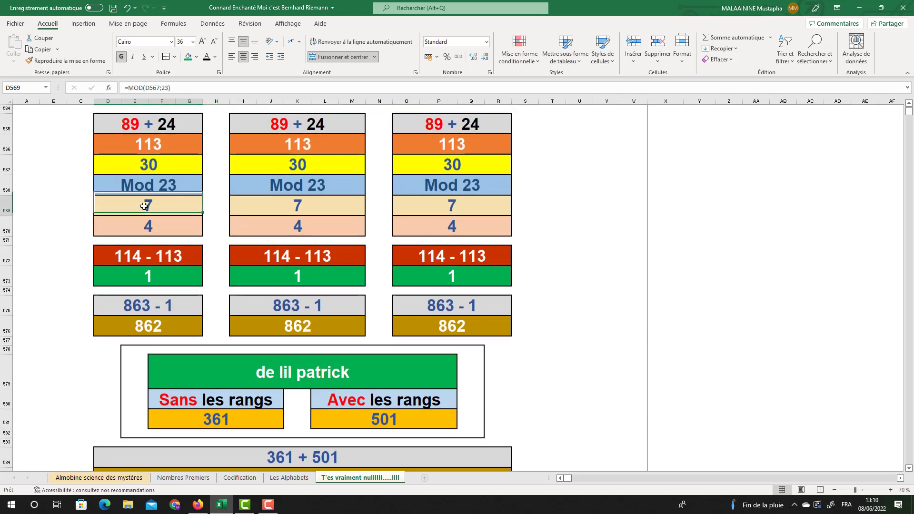
scroll(150, 216, "down", 2)
scroll(150, 217, "down", 1)
left_click(151, 367)
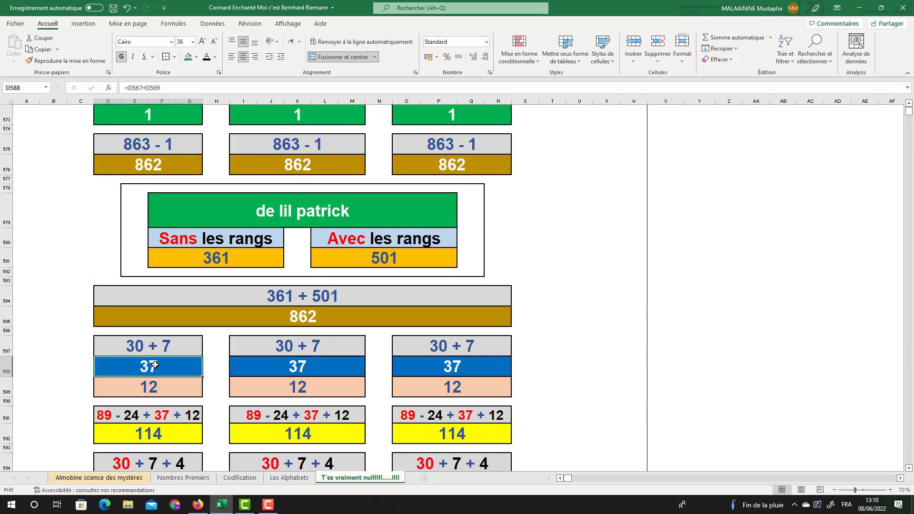
left_click(157, 385)
Trace the source cells of the "89 - 24 + 37 + 12" formula in D592, leaving it unedited.
double_click(148, 434)
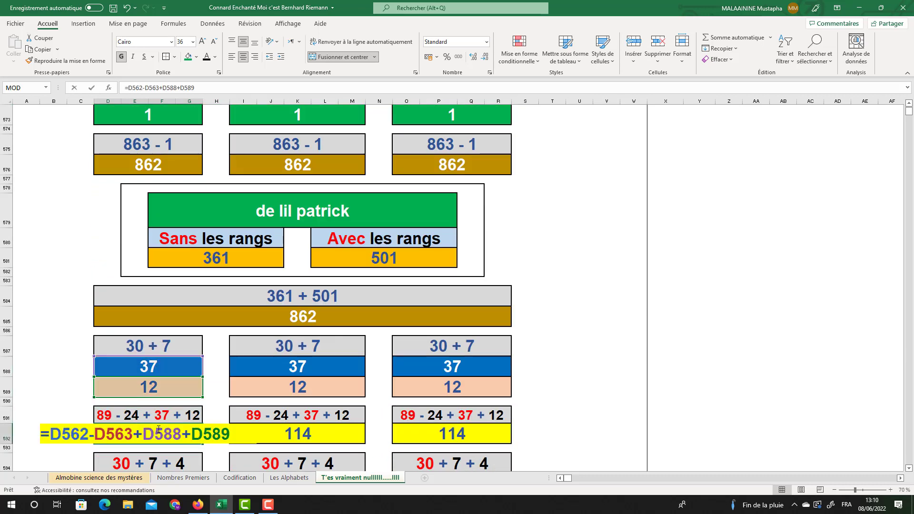
scroll(186, 268, "up", 4)
scroll(186, 268, "up", 2)
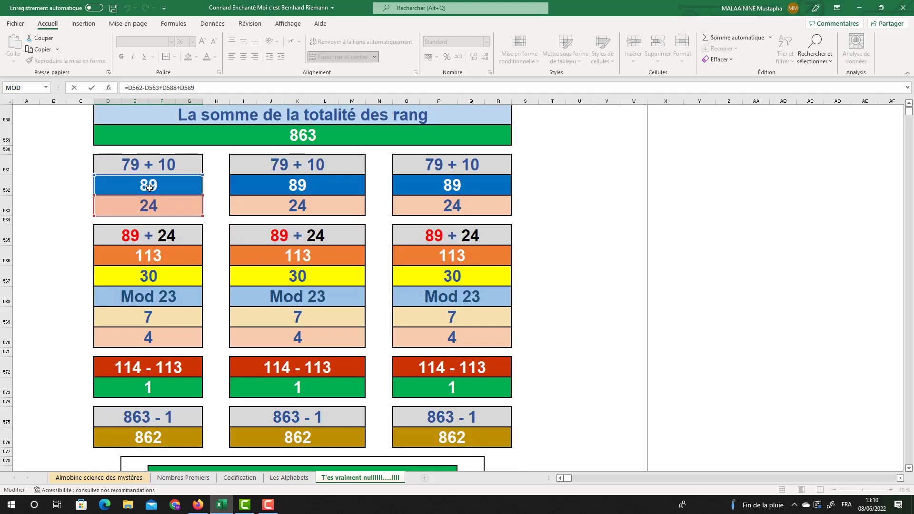
scroll(143, 212, "down", 6)
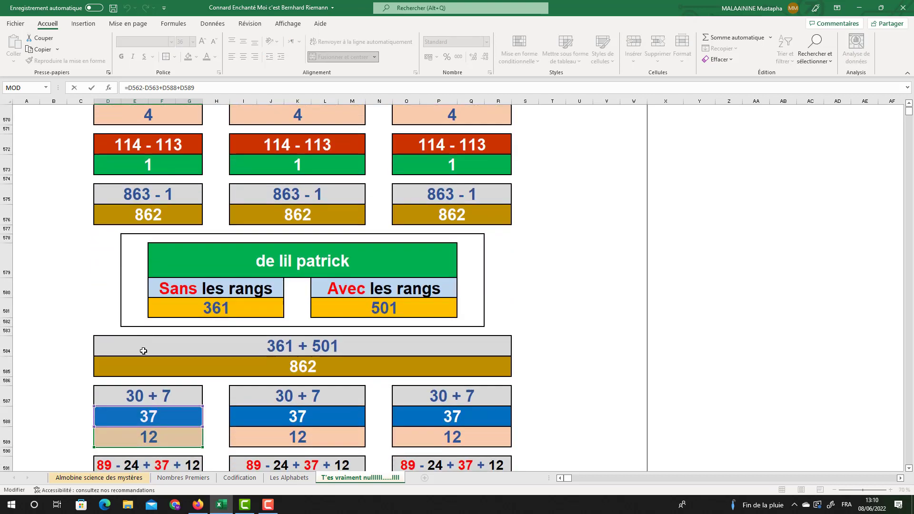
key("Escape")
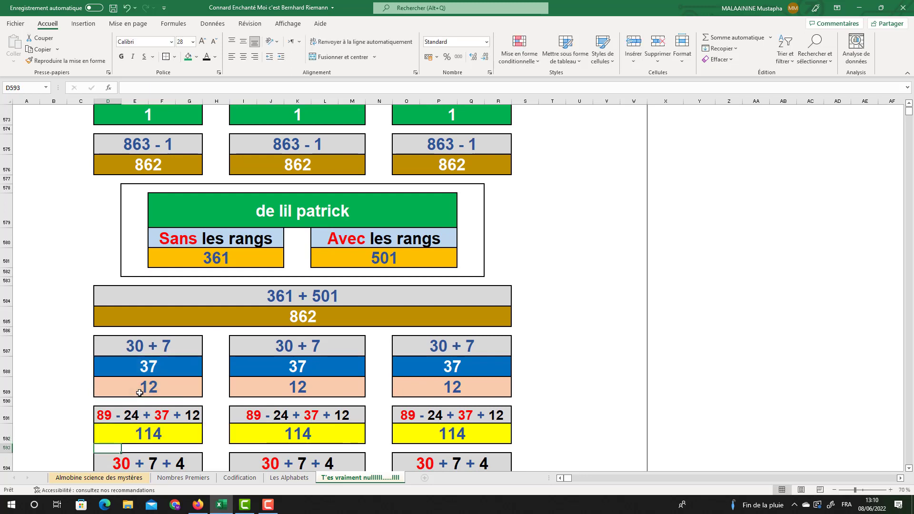
Set the font size of the middle column's "89 - 24 + 37 + 12" label in I591 to 34.
left_click(303, 433)
left_click(429, 437)
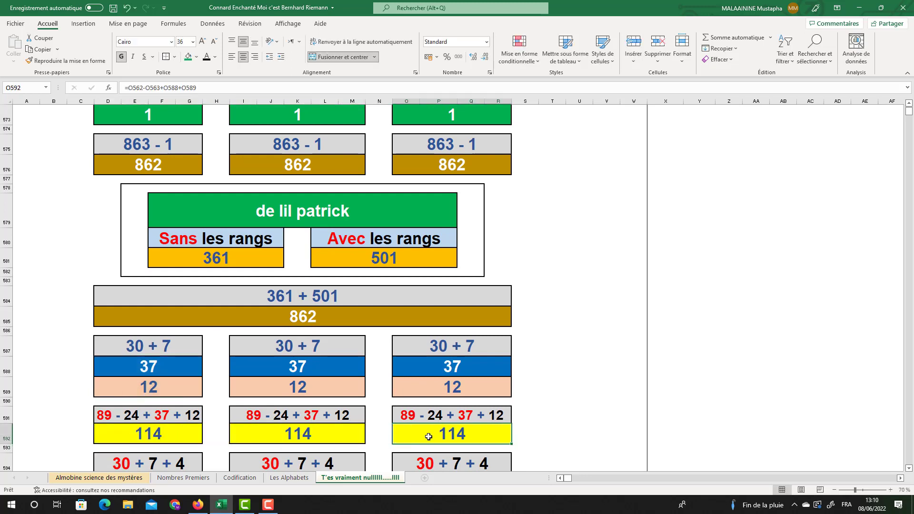
scroll(429, 435, "down", 1)
left_click(300, 368)
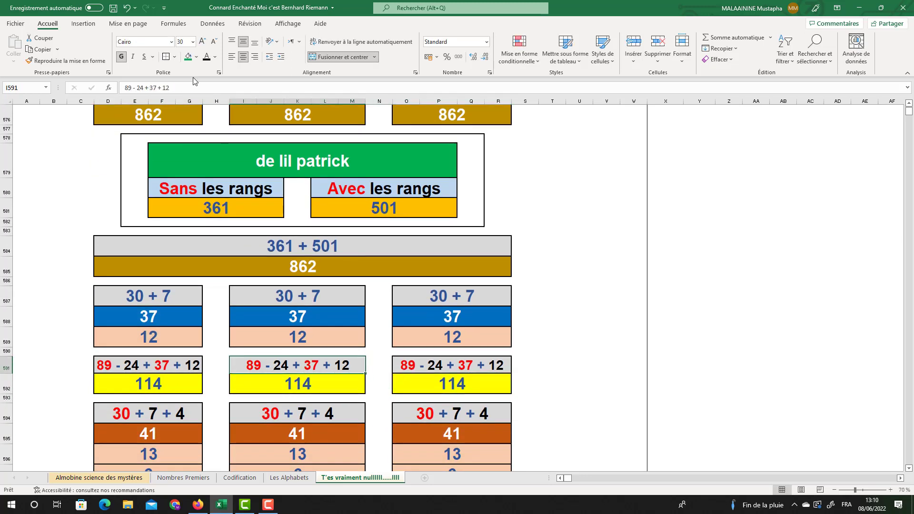
left_click(185, 41)
type("34")
key("Return")
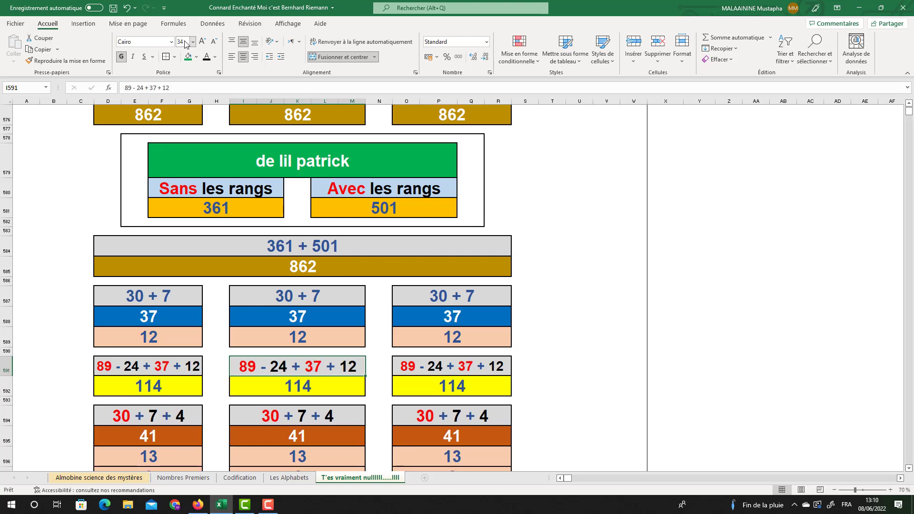
Trace the source cells of the first column's "30 + 7 + 4" formula in D595, leaving it unedited.
double_click(142, 431)
scroll(199, 398, "up", 3)
scroll(199, 398, "up", 2)
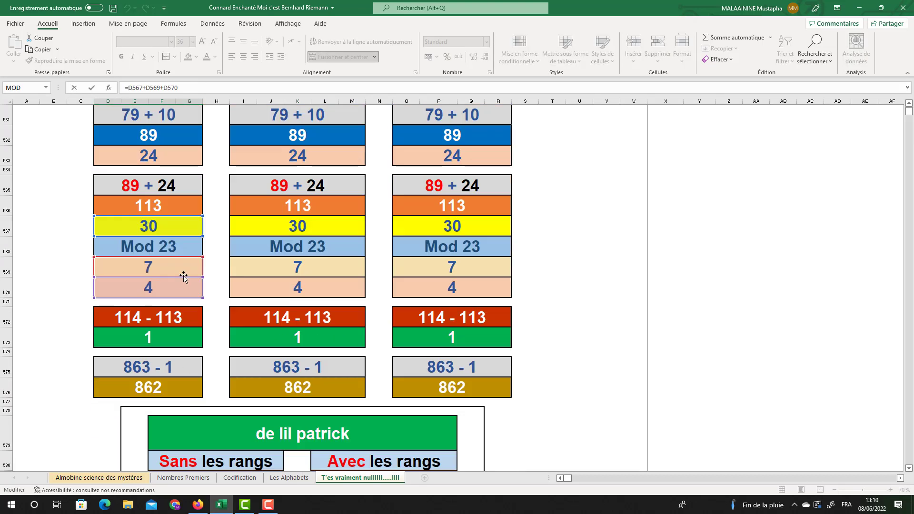
scroll(134, 292, "down", 5)
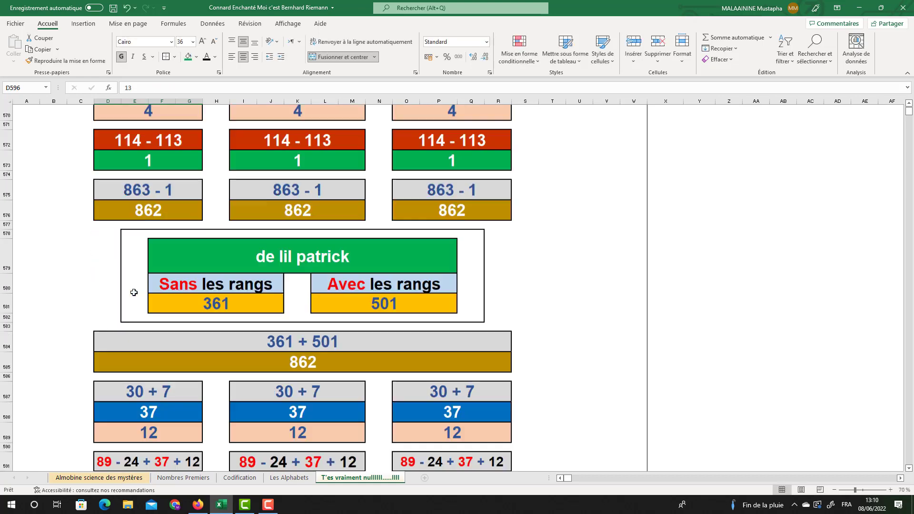
key("Escape")
scroll(177, 407, "down", 2)
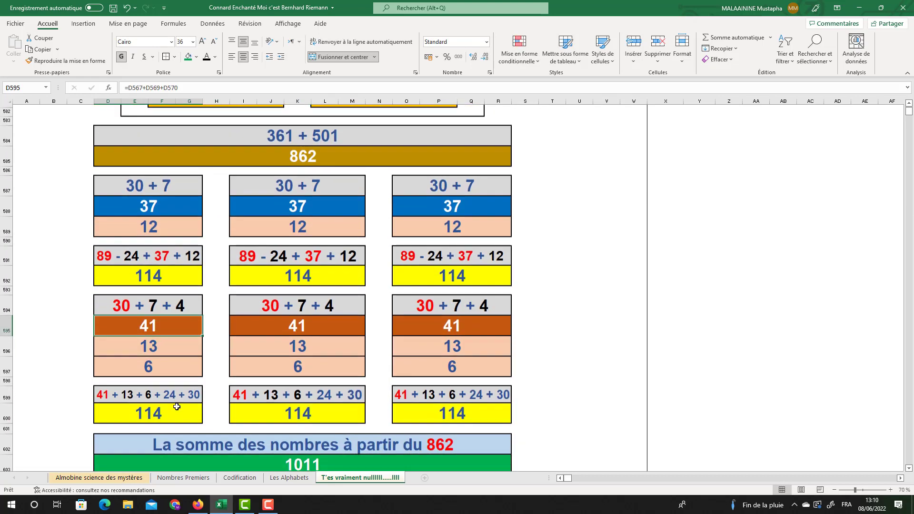
Check the first column's ranks in D596:D597, and trace the source cells of the "41 + 13 + 6 + 24 + 30" formula in D600, leaving it unedited.
key("Down")
key("Down")
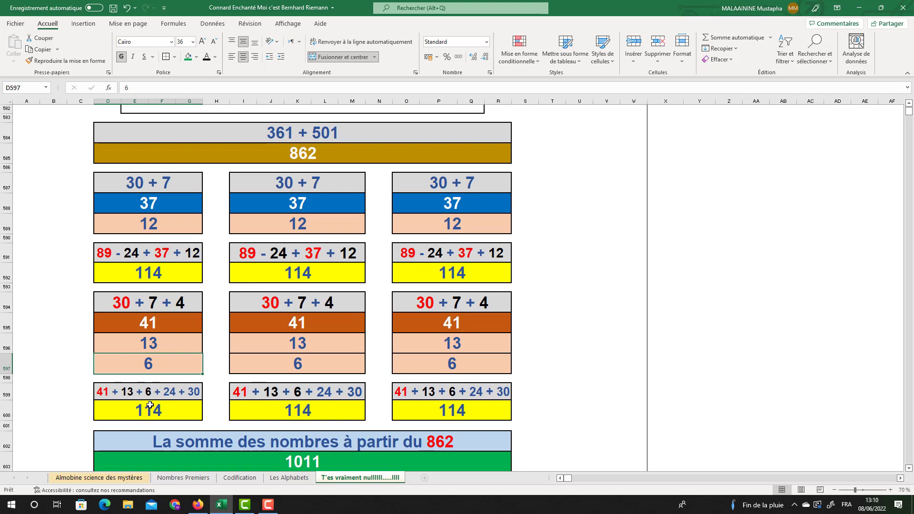
double_click(150, 405)
scroll(147, 367, "up", 9)
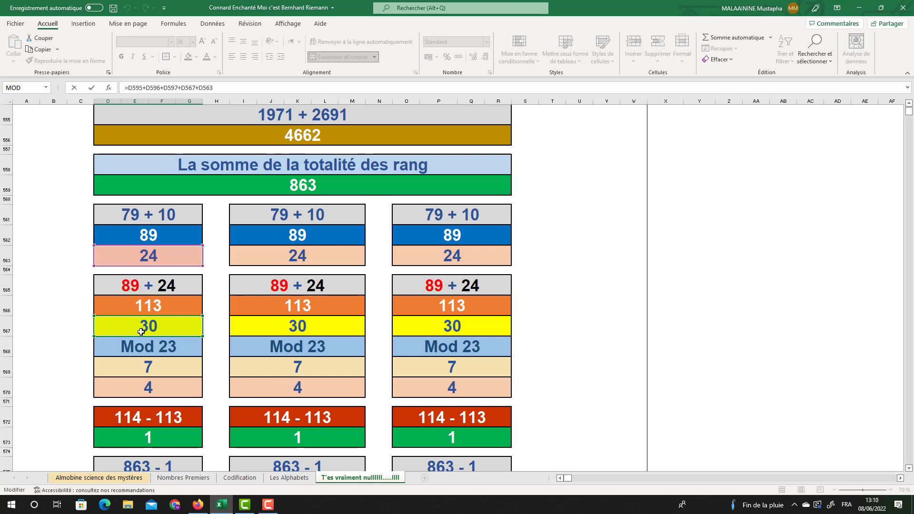
key("Escape")
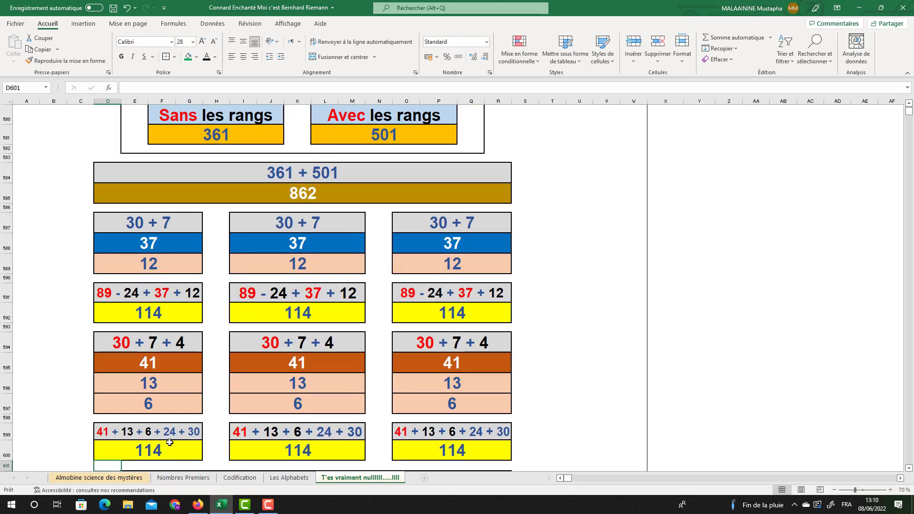
Compare the "41 + 13 + 6 + 24 + 30" formulas of the middle and last columns in I600 and O600.
left_click(291, 448)
left_click(476, 446)
scroll(476, 436, "down", 1)
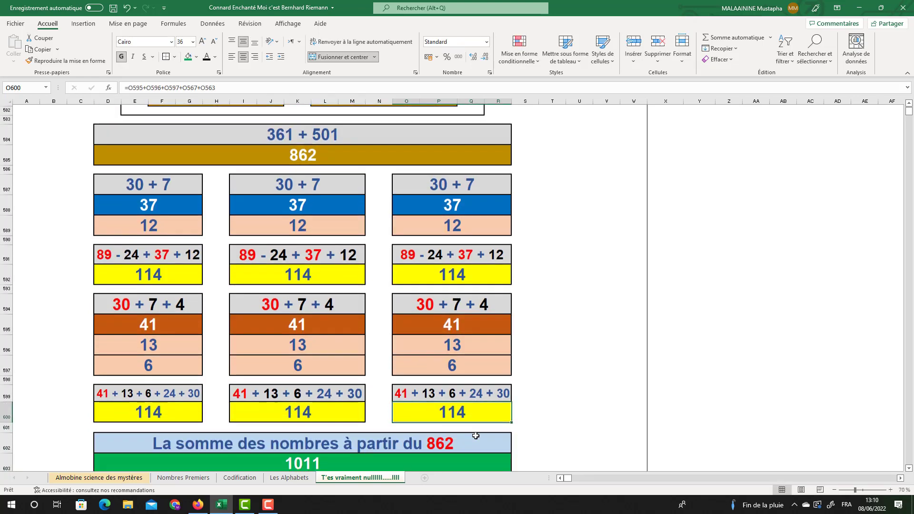
Trace the range summed by the "La somme des nombres à partir du 862" formula in D603, leaving it unedited.
double_click(314, 453)
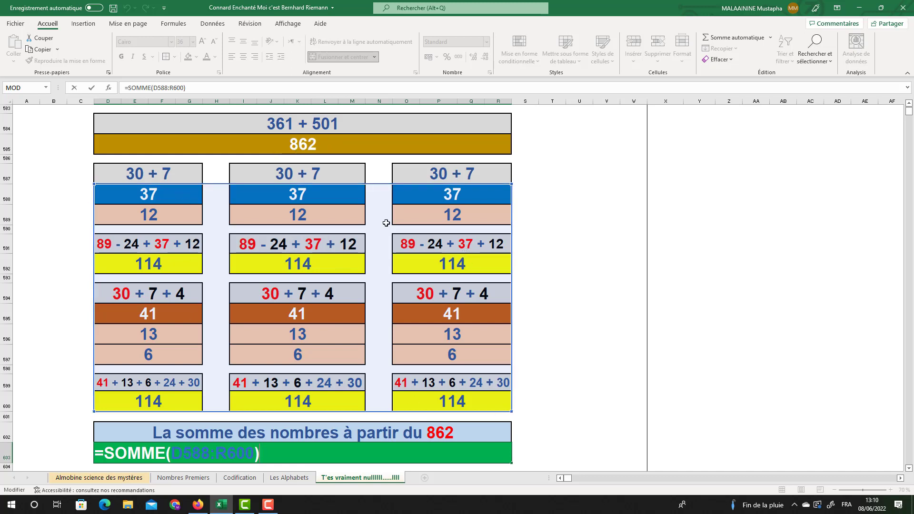
key("Return")
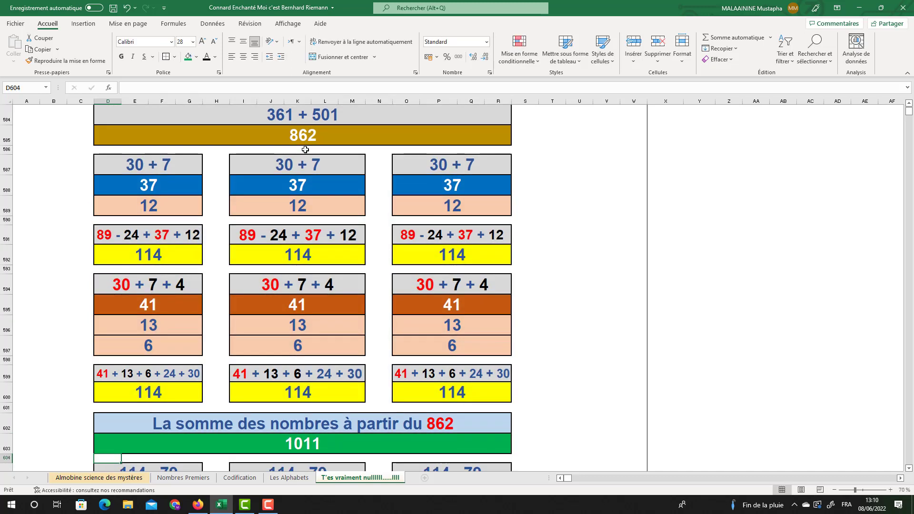
scroll(293, 448, "down", 1)
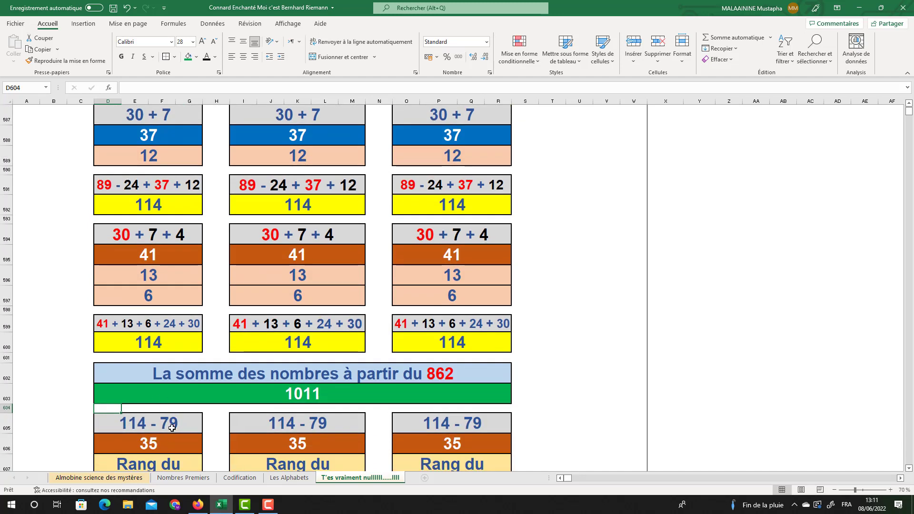
Check the first column's "114 - 79" formula in D606 and its "Rang du" value in D608.
left_click(157, 440)
scroll(157, 440, "down", 1)
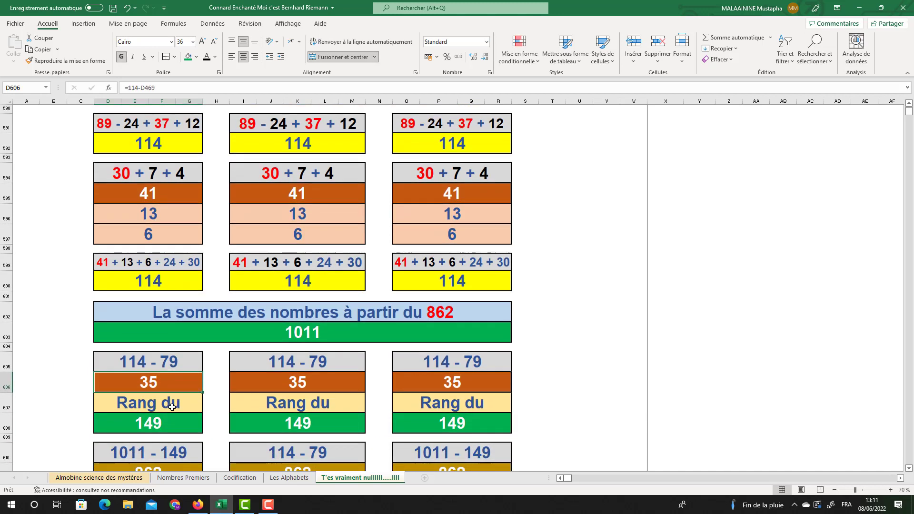
left_click(169, 427)
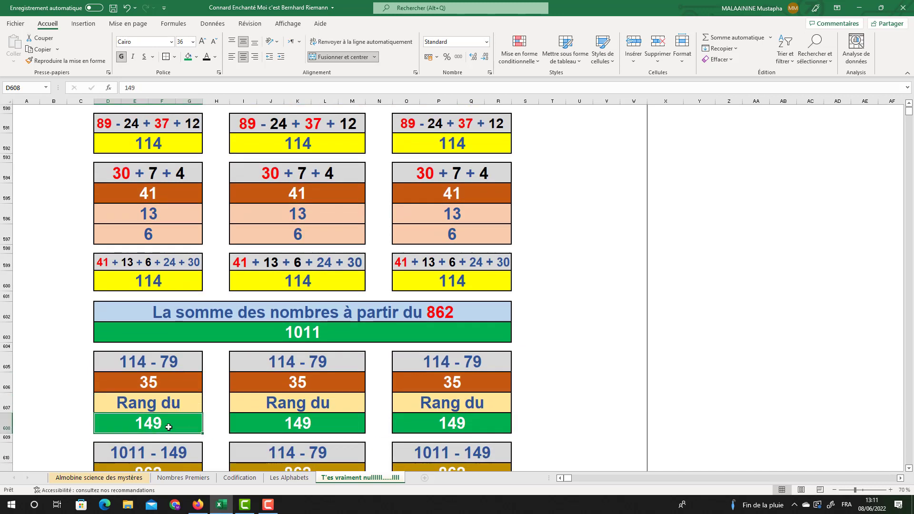
scroll(169, 427, "down", 1)
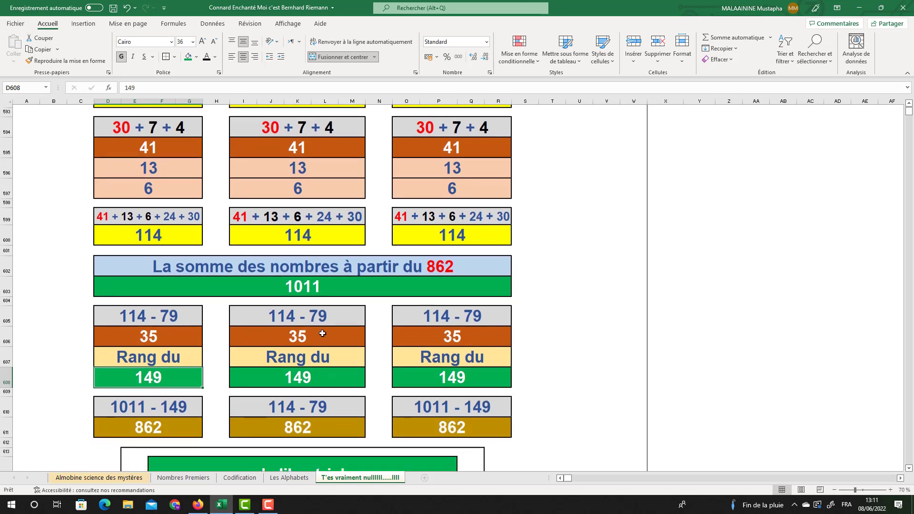
Check the subtraction formulas of all three columns in row 611, under the "1011 - 149" labels.
scroll(176, 378, "down", 1)
left_click(173, 379)
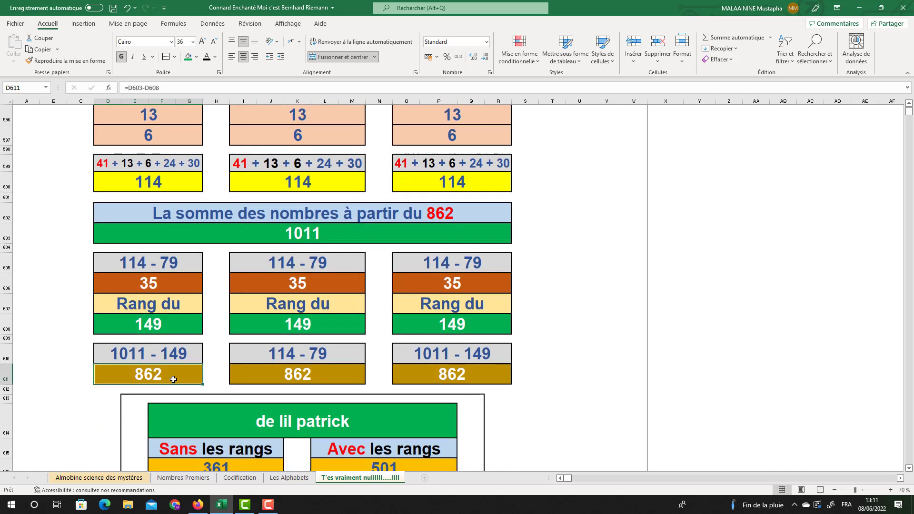
left_click(285, 376)
left_click(418, 373)
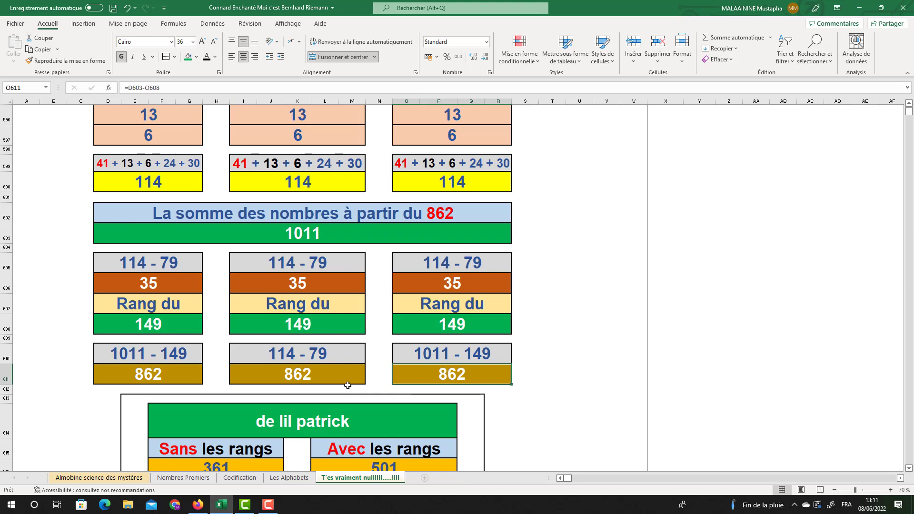
Examine the "Sans les rangs" and "Avec les rangs" block in rows 614 to 616 against the results above it.
scroll(347, 386, "down", 2)
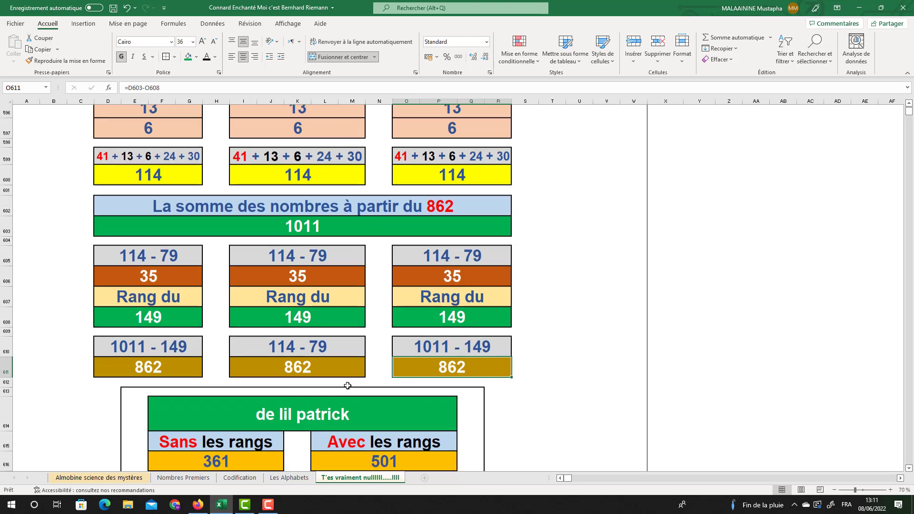
left_click_drag(98, 316, 465, 367)
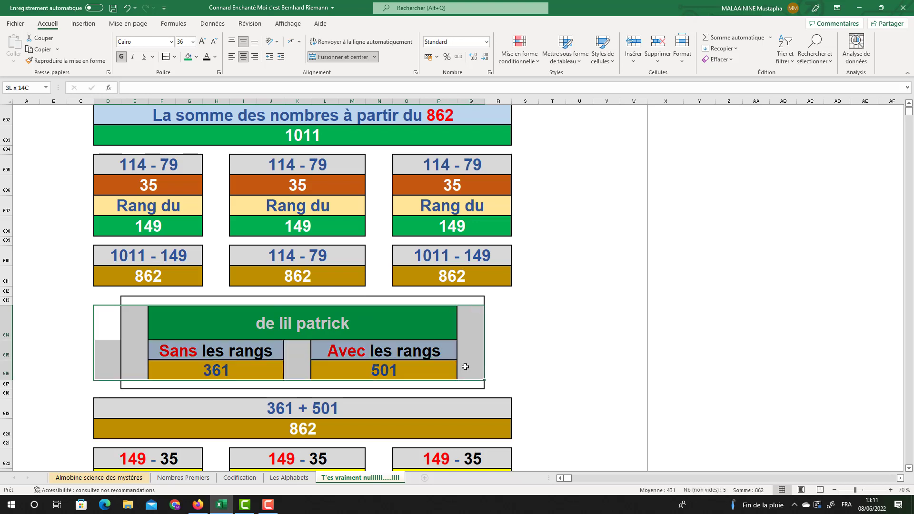
scroll(435, 333, "up", 1)
Check the three "149 - 35" formulas in row 623 against the first column's source cells D608 and D606.
left_click(142, 276)
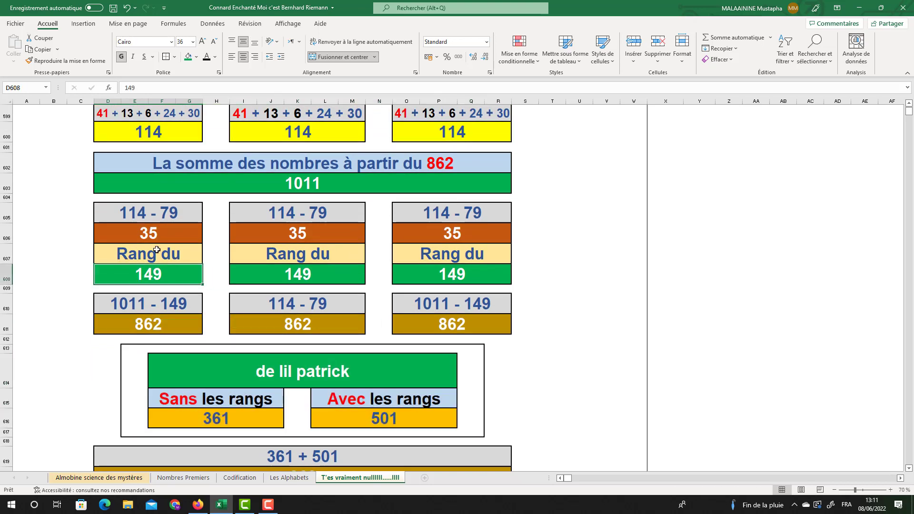
left_click(157, 233)
scroll(207, 321, "down", 3)
left_click(187, 366)
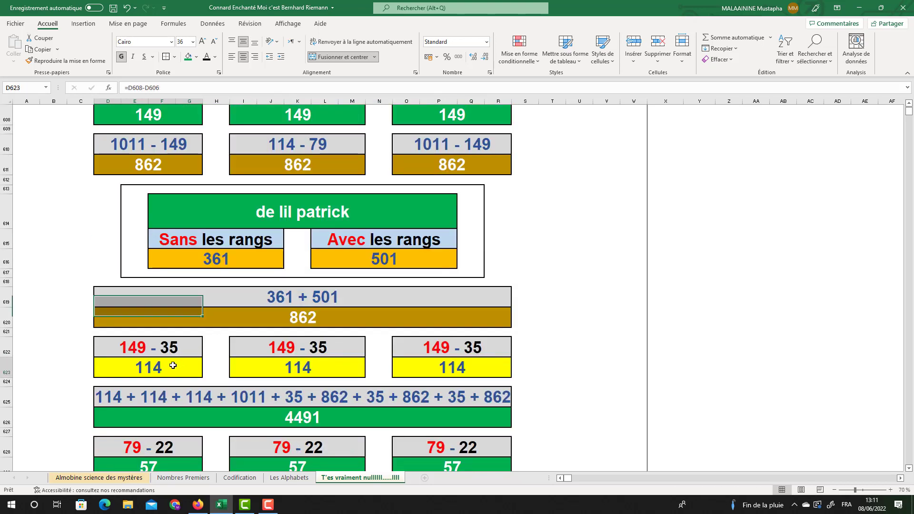
left_click(267, 367)
left_click(453, 366)
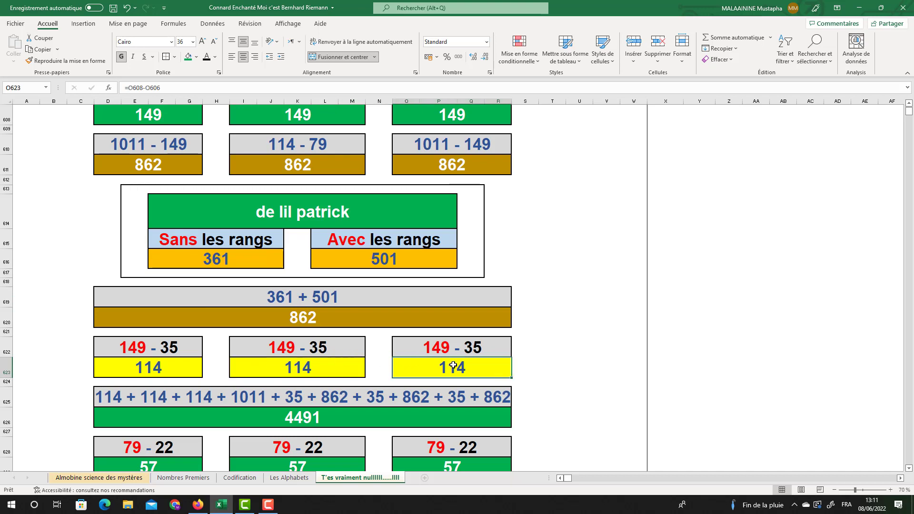
Trace the range D600:R611 summed by the formula in D626, leaving it unedited.
left_click(310, 418)
key("alt+=")
scroll(318, 393, "up", 3)
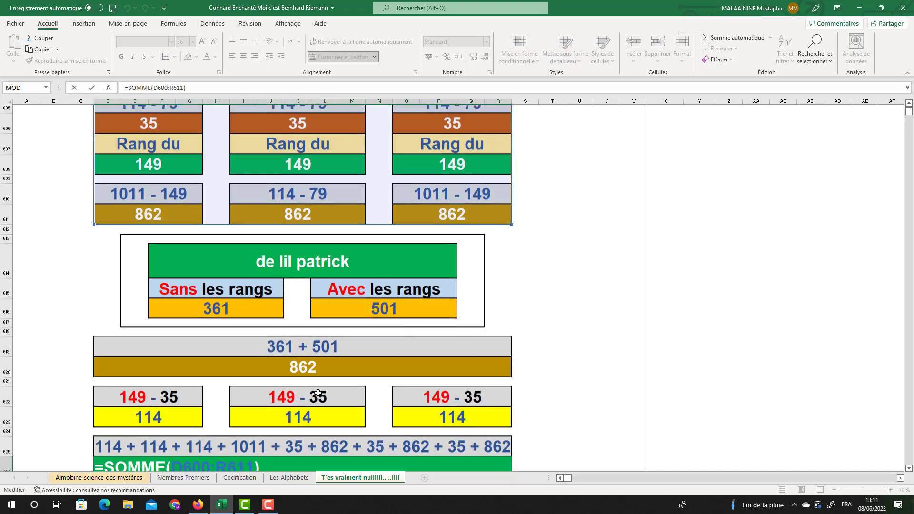
scroll(318, 394, "up", 1)
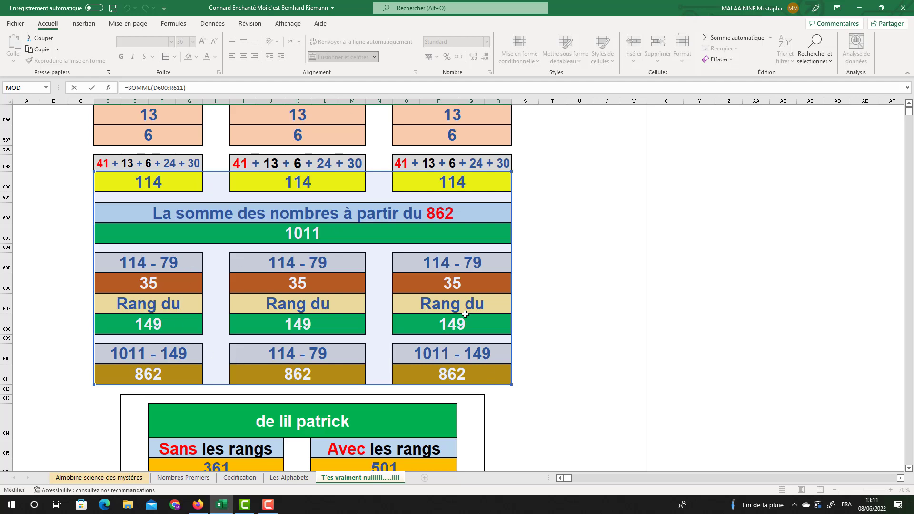
key("Return")
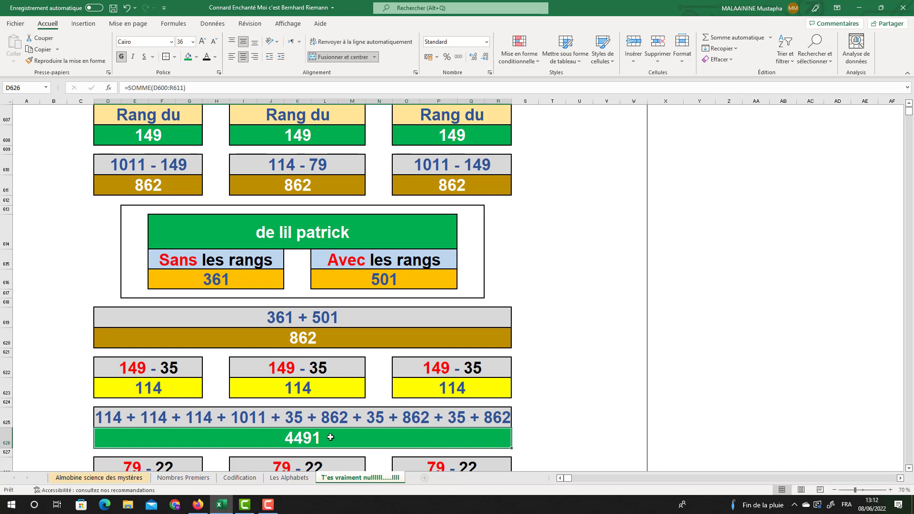
Check the "79 - 22" label in D628 and the formulas of all three columns in row 629.
scroll(331, 437, "down", 1)
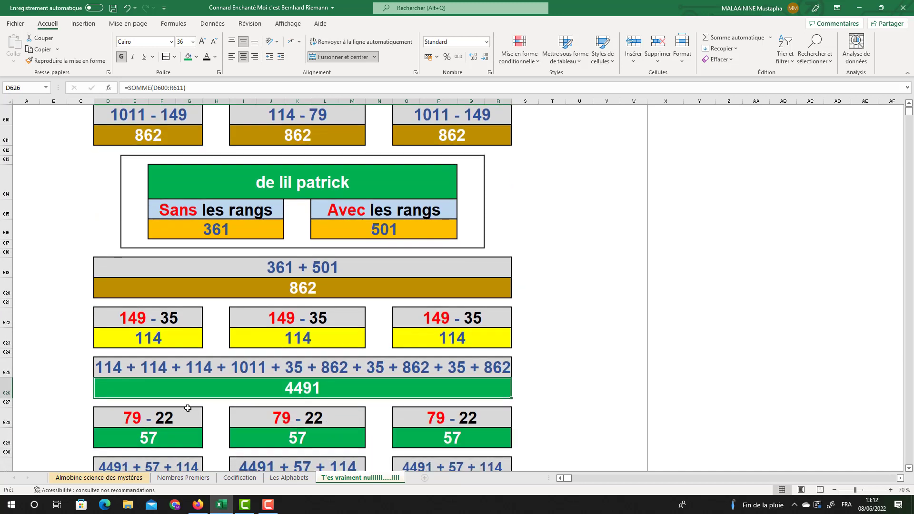
left_click(139, 411)
left_click(164, 433)
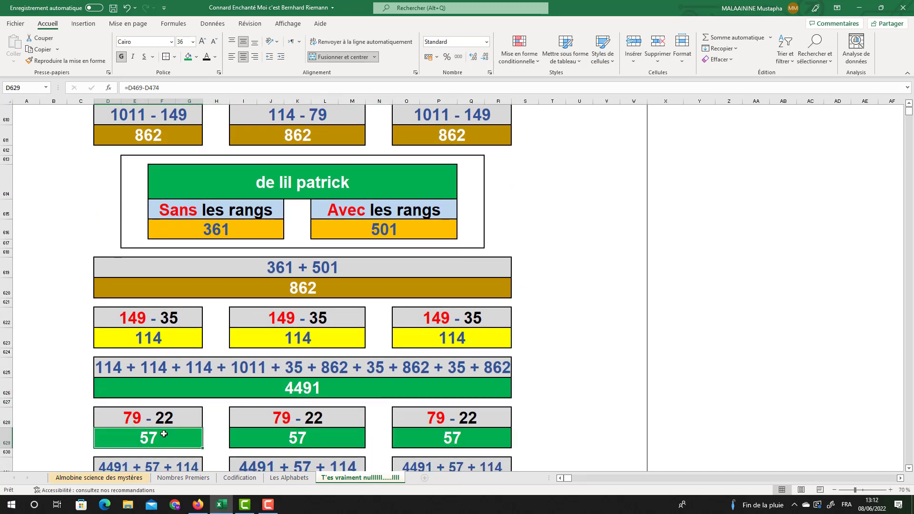
left_click(269, 440)
left_click(458, 438)
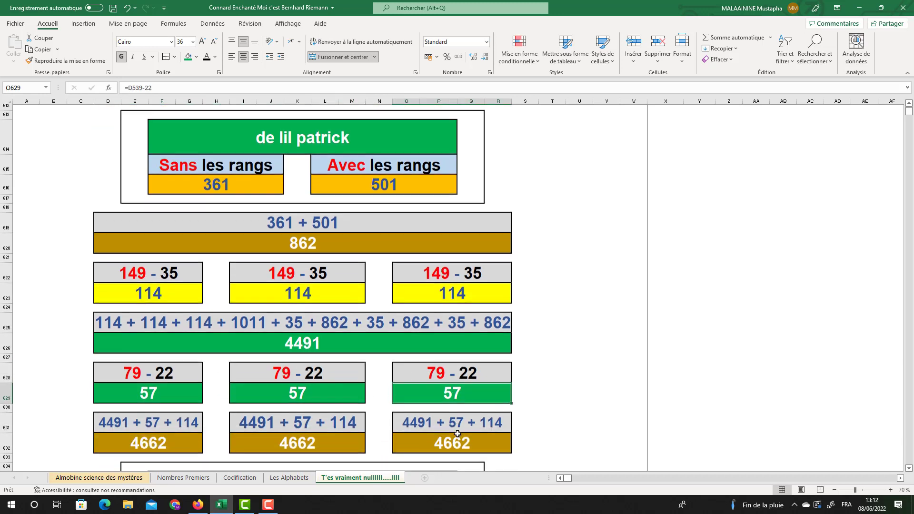
Check the "4491 + 57 + 114" formulas of all three columns in row 632, starting from the D629 source cell.
scroll(458, 436, "down", 1)
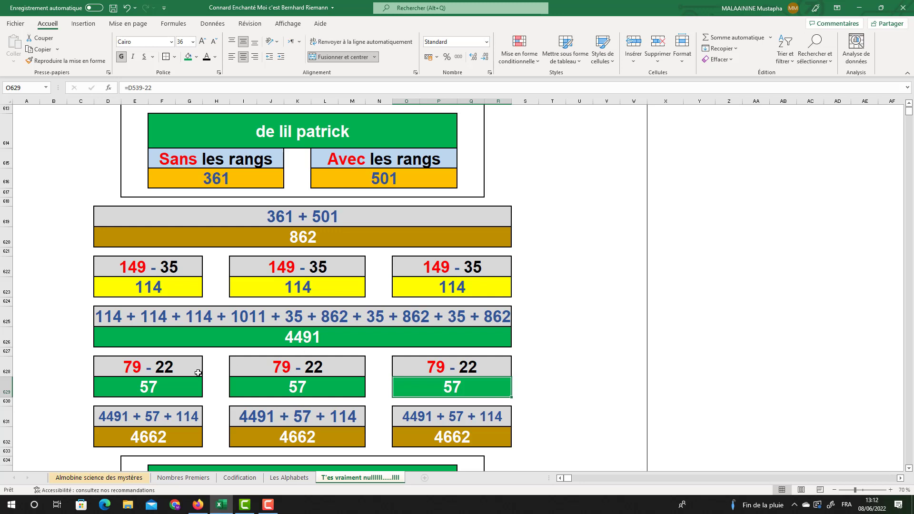
left_click(164, 383)
left_click(155, 437)
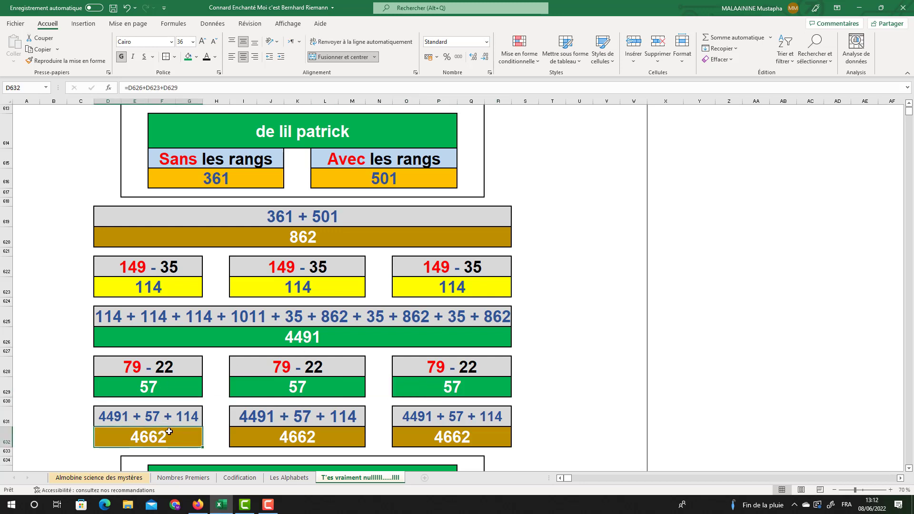
left_click(312, 437)
left_click(461, 433)
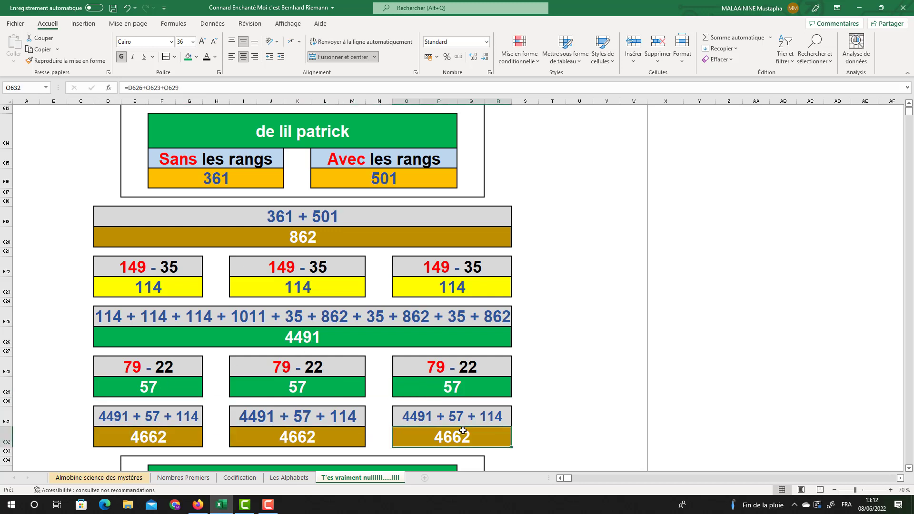
Examine the closing Riemann conjecture block and its "1971 + 2691" sum in D634:R641 against the row 632 results.
scroll(460, 428, "down", 3)
left_click_drag(103, 313, 518, 397)
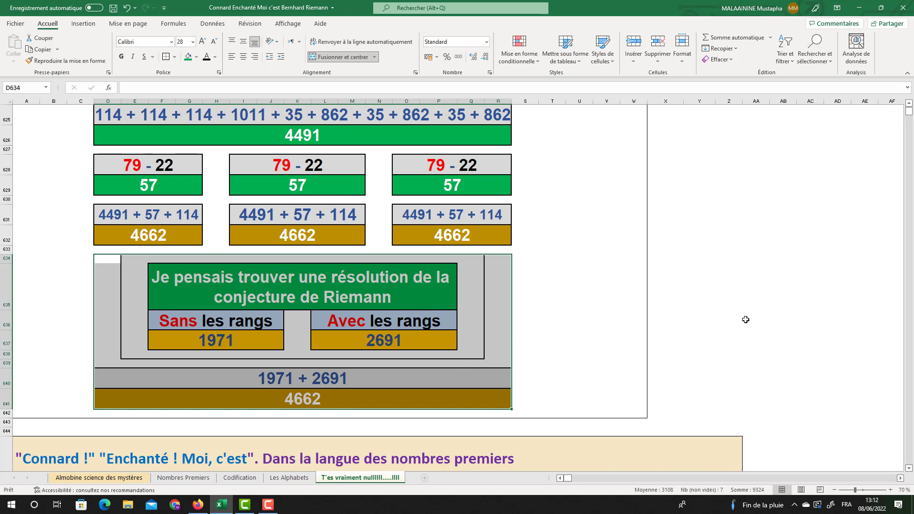
scroll(741, 333, "down", 3)
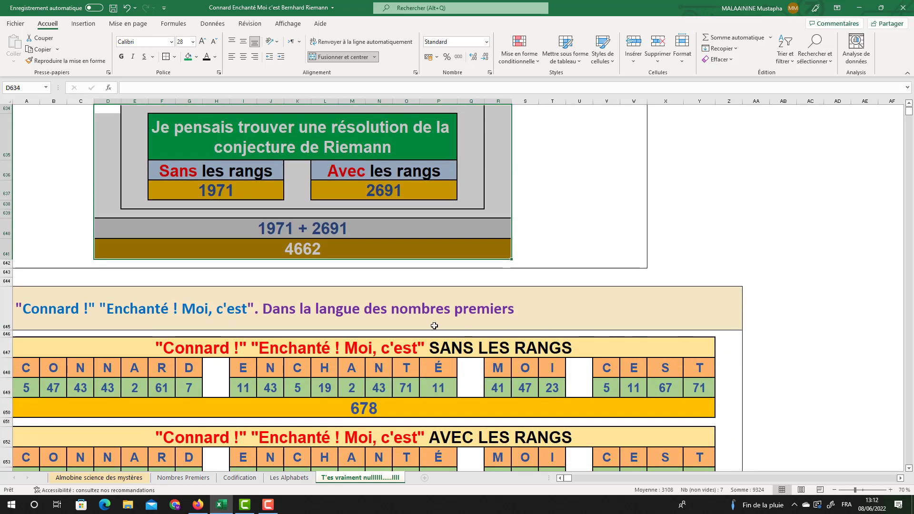
Review the "Dans la langue des nombres premiers" heading in A645 and the "SANS LES RANGS" and "AVEC LES RANGS" letter tables below it.
left_click(53, 312)
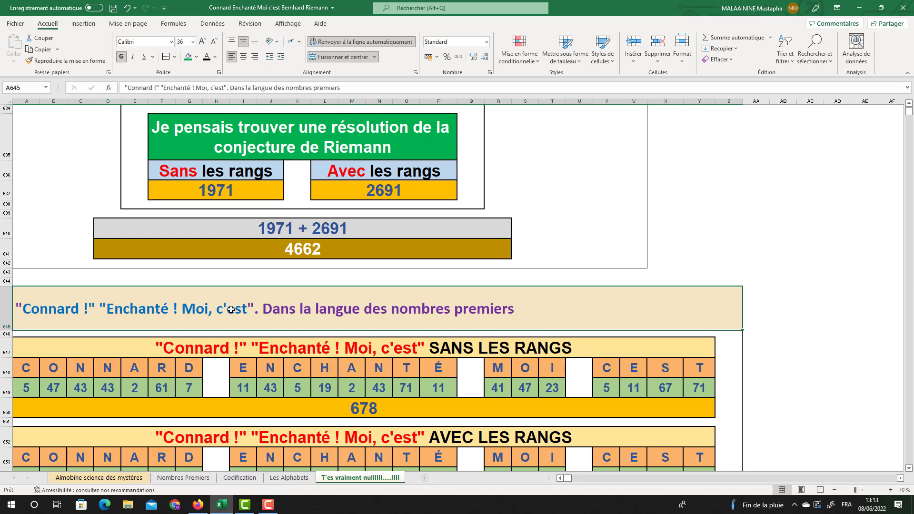
scroll(231, 310, "down", 2)
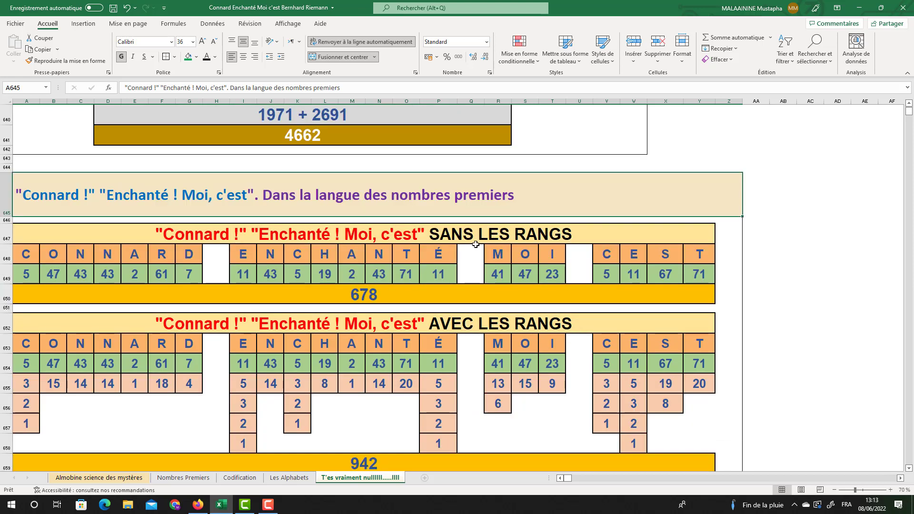
left_click_drag(437, 225, 361, 397)
scroll(384, 298, "down", 1)
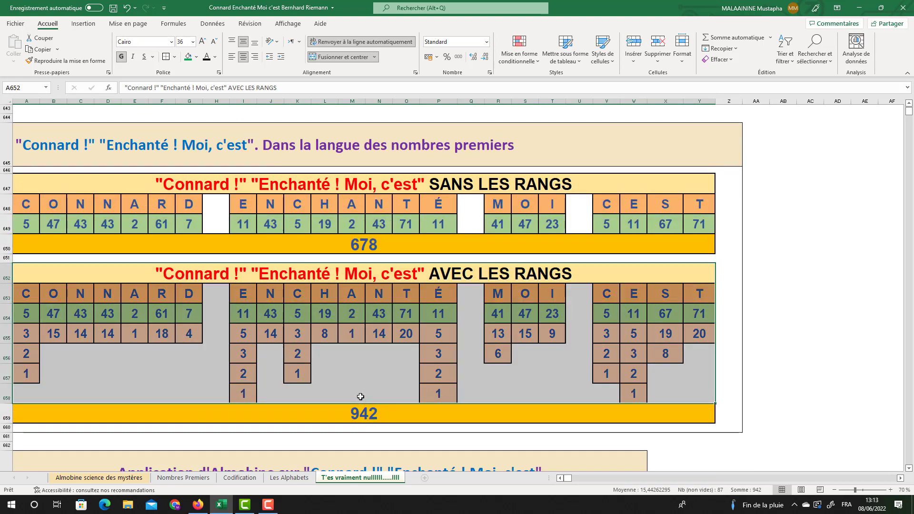
Check the "Mod 114" formula for 942 in L674 and review the 678 and 942 modulo block headers.
scroll(361, 397, "down", 7)
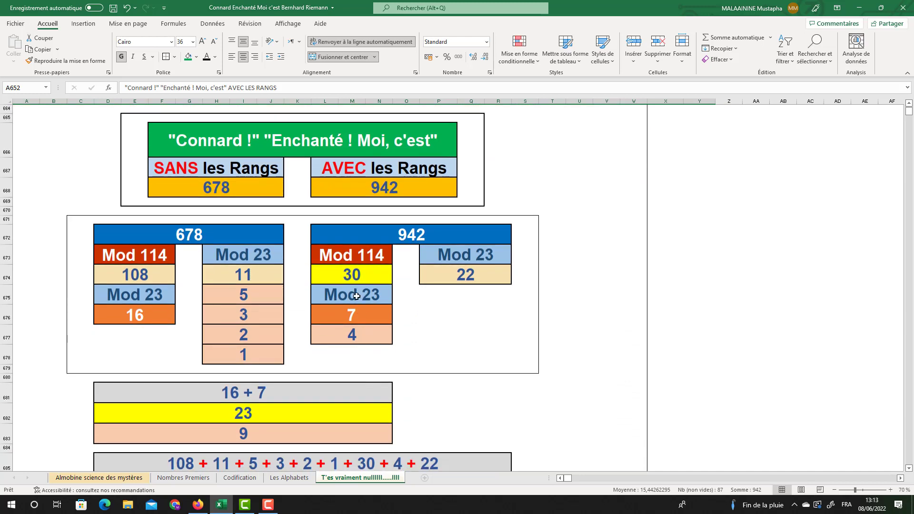
left_click(357, 274)
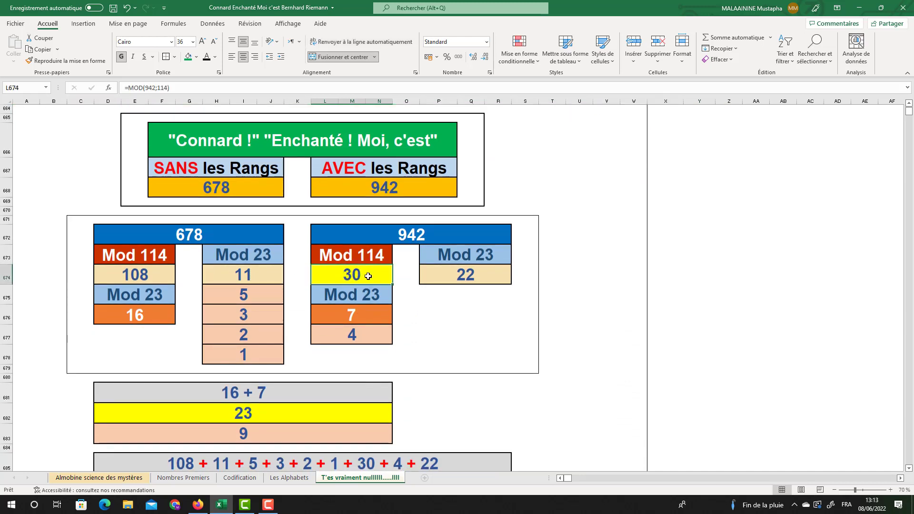
left_click_drag(195, 241, 494, 237)
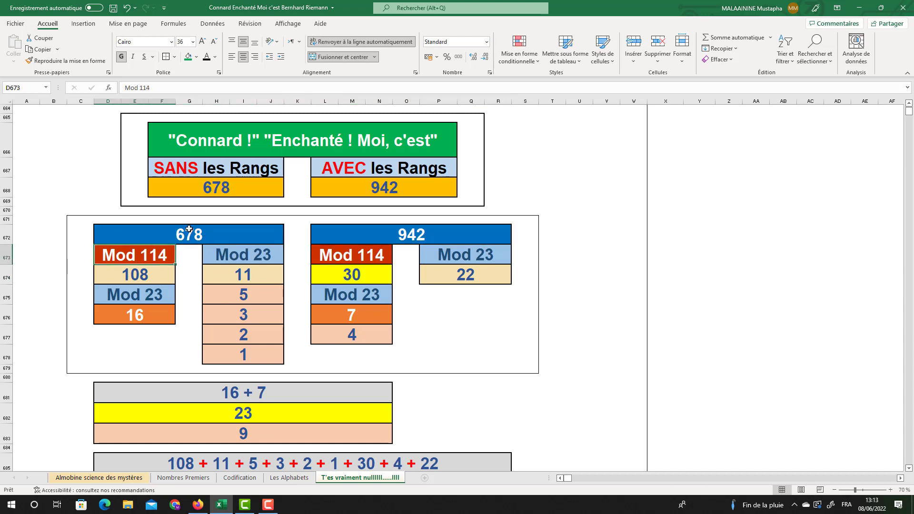
left_click(430, 241)
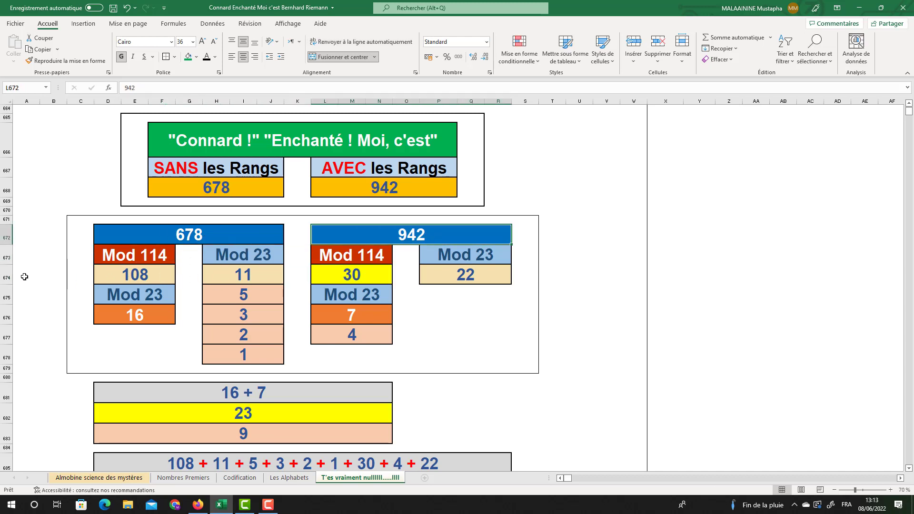
Check the modulo results across row 674 and the "Mod 114" and "Mod 23" chain for 678 in D674:D676.
left_click(7, 277)
left_click(124, 275)
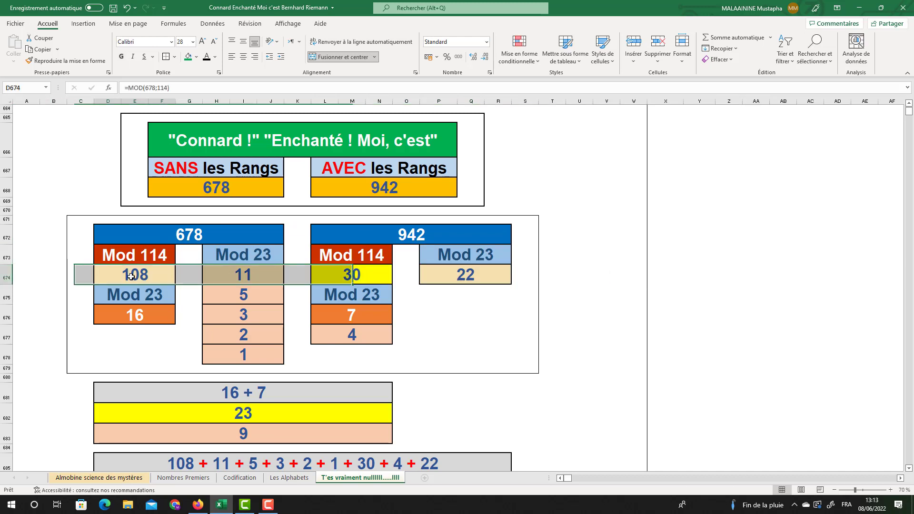
left_click(275, 274)
left_click(451, 281)
left_click(162, 277)
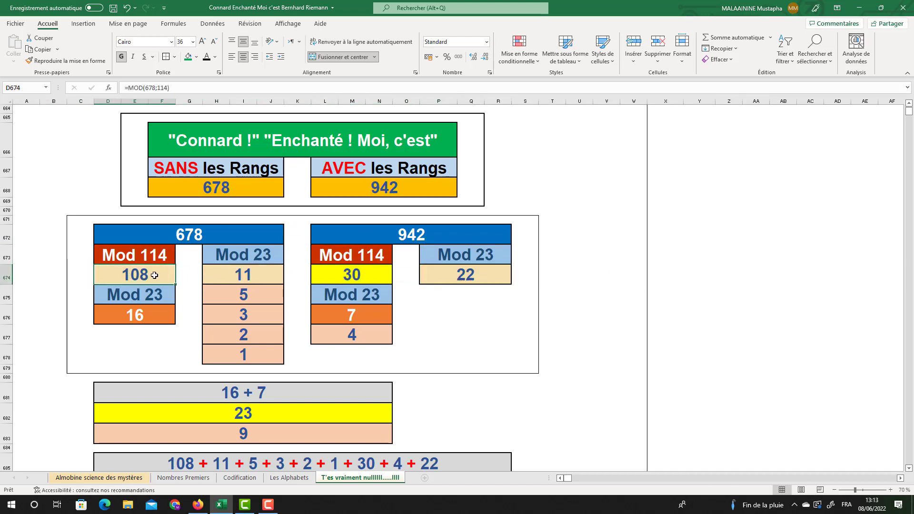
left_click(153, 294)
left_click(147, 314)
Check the "Mod 23" formula for 678 in H674 and the chain of ranks below it down to H678.
left_click(243, 276)
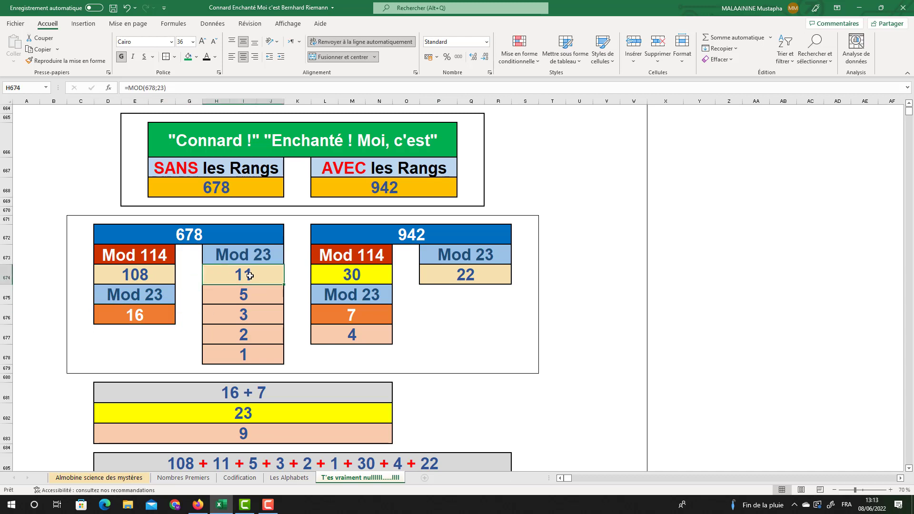
left_click(244, 292)
left_click(242, 313)
left_click(243, 333)
left_click(243, 354)
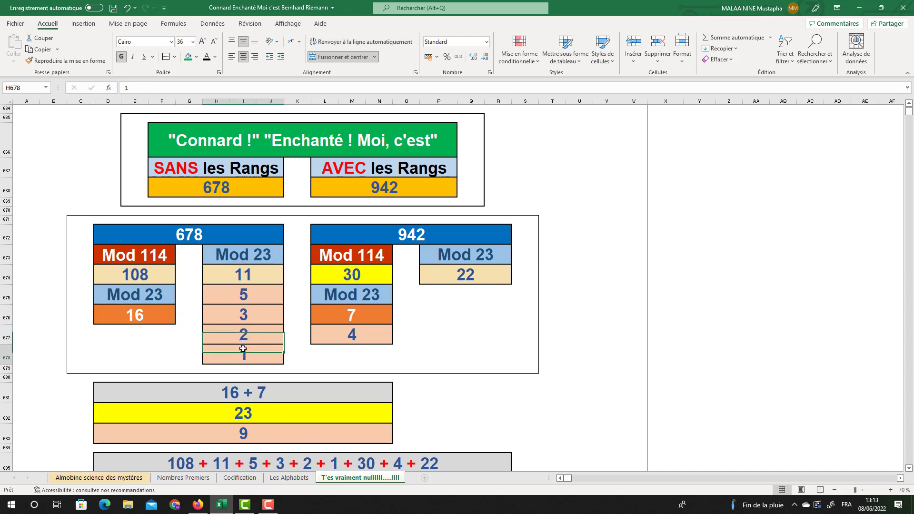
Check the modulo and rank cells for 942 in L674:L677, and select the whole result range D674:R678.
left_click(361, 278)
left_click(358, 313)
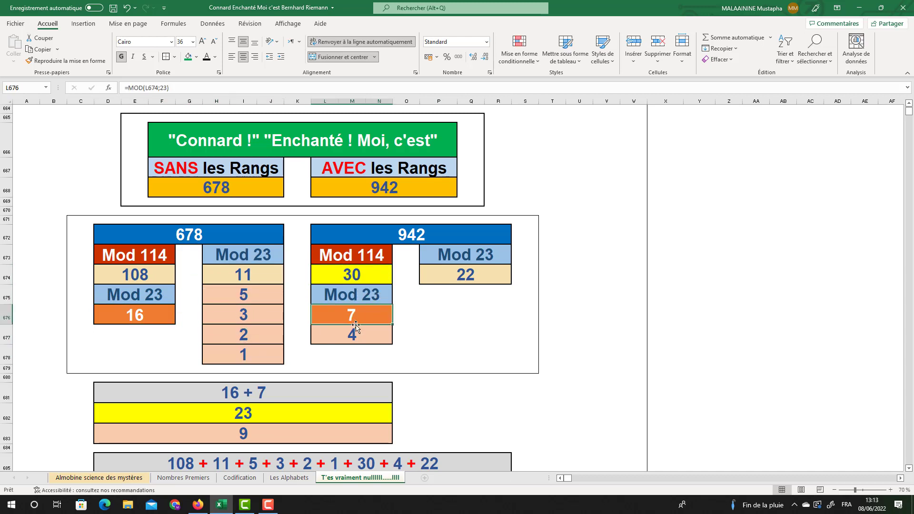
left_click(352, 334)
left_click_drag(135, 276, 457, 355)
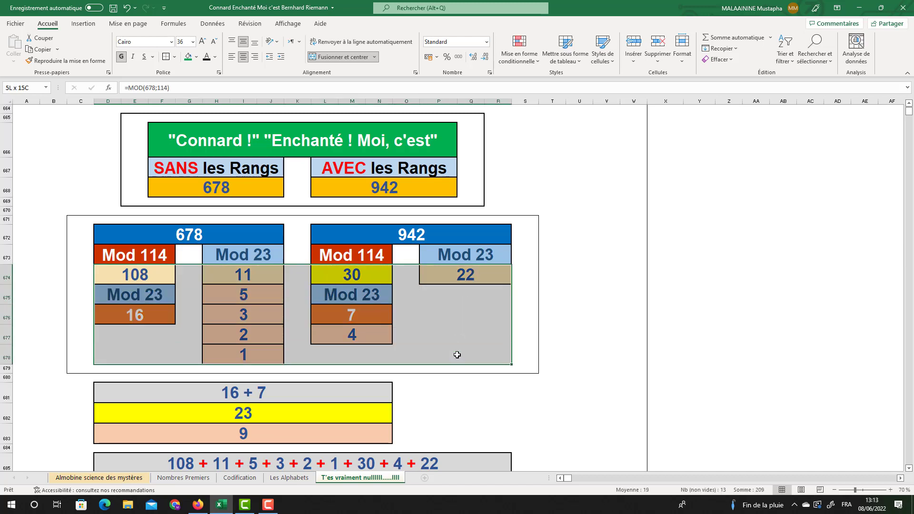
left_click_drag(457, 355, 457, 355)
Verify the "16 + 7" sum in D682 against source cells D676 and L676, and check its rank in D683.
left_click(174, 322)
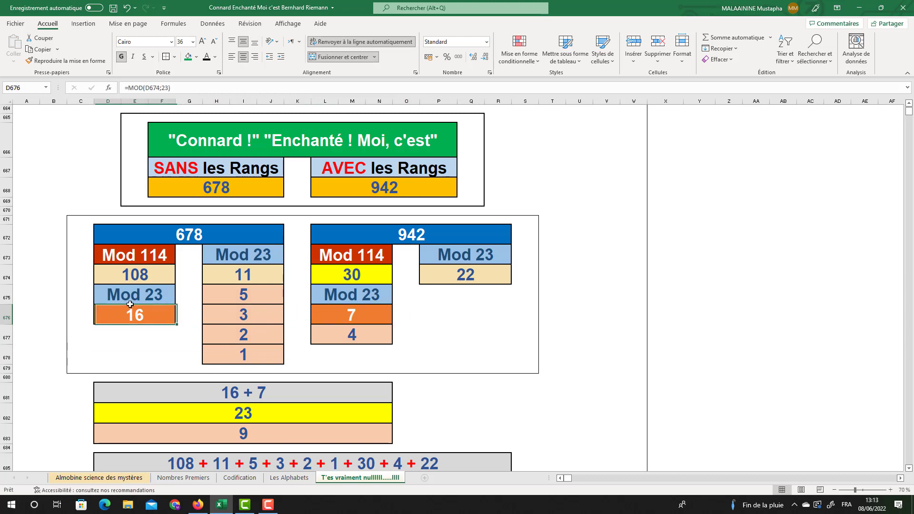
left_click(353, 295)
left_click(138, 315)
left_click(352, 315)
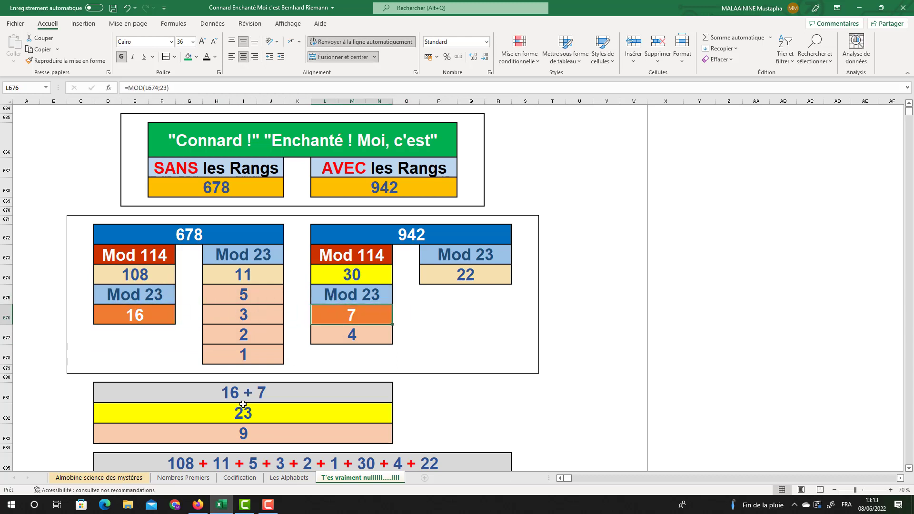
left_click(238, 415)
scroll(249, 404, "down", 1)
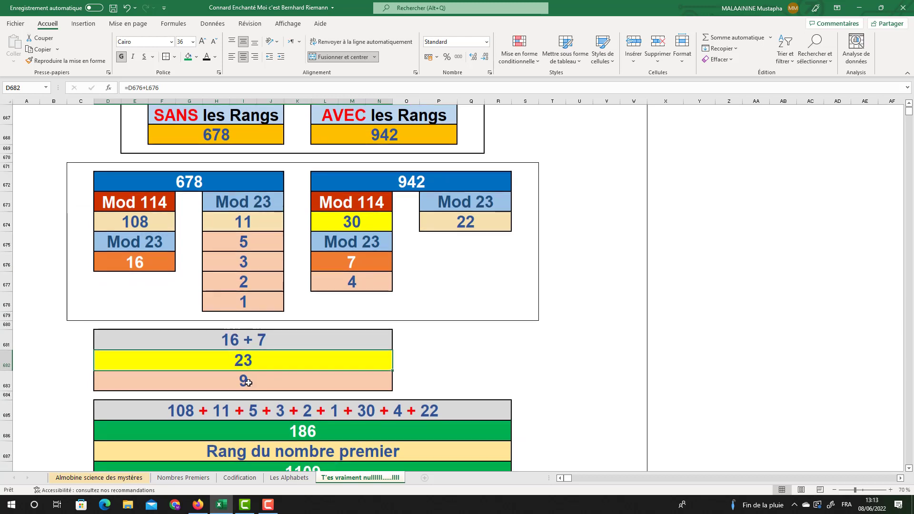
left_click(249, 382)
Trace the D686 addition formula to its source cells in rows 674 to 678 and check the prime number rank in D688.
double_click(307, 431)
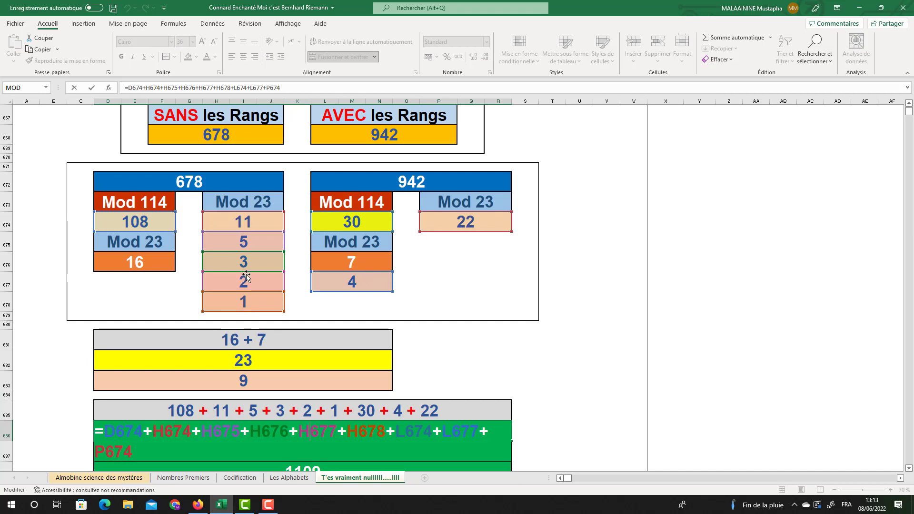
key("Return")
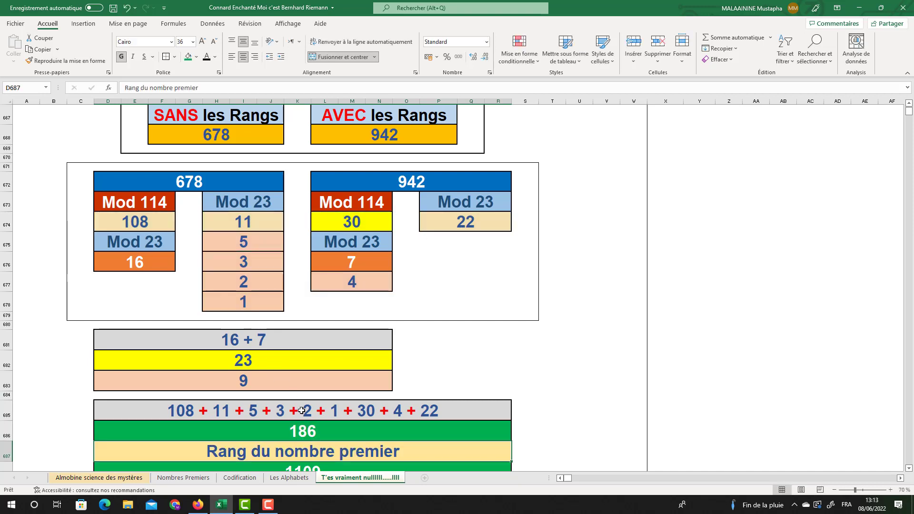
left_click(314, 433)
scroll(395, 363, "down", 1)
scroll(395, 363, "down", 1)
left_click(305, 386)
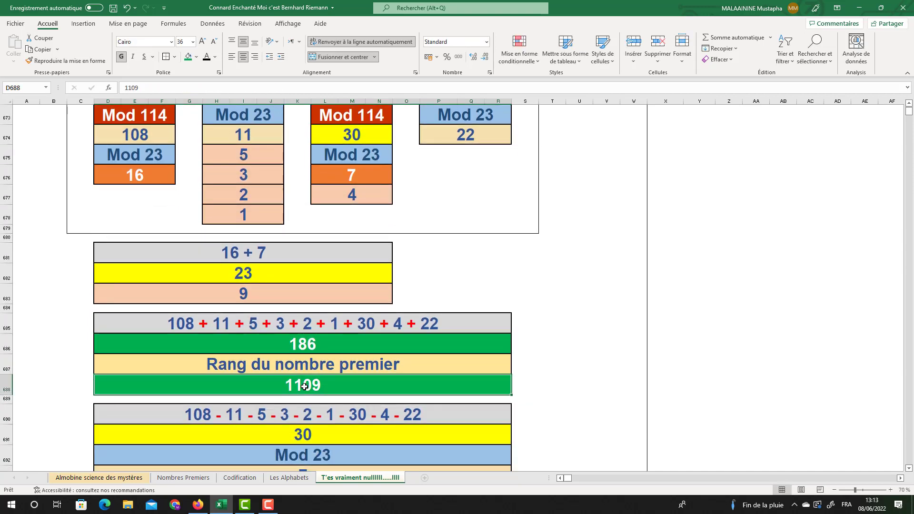
Trace the D691 subtraction formula to its modulo source cells and check the "Mod 23" result and rank in D693:D694.
left_click(309, 437)
double_click(309, 436)
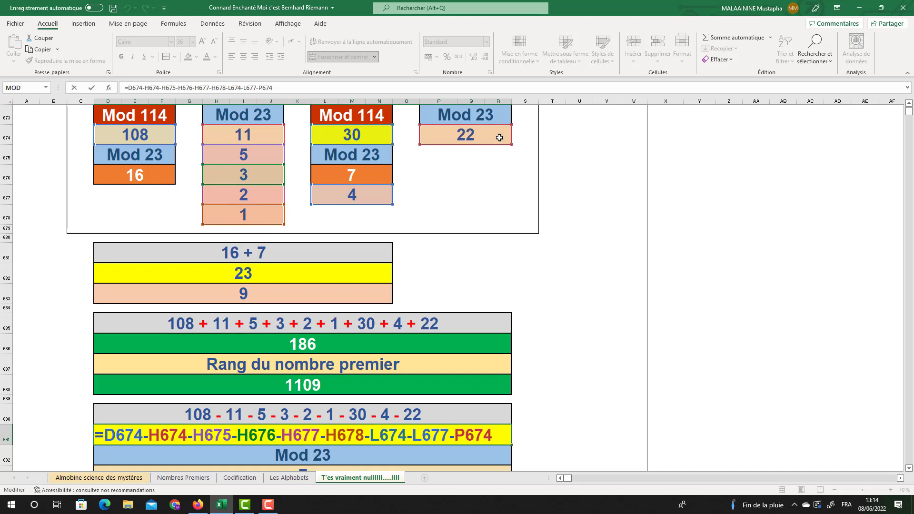
key("ctrl+Return")
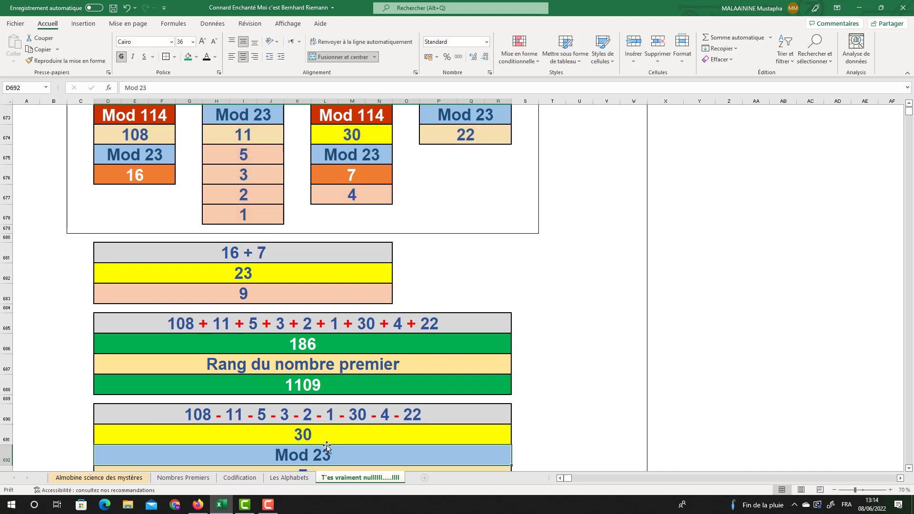
scroll(325, 414, "down", 1)
left_click(314, 417)
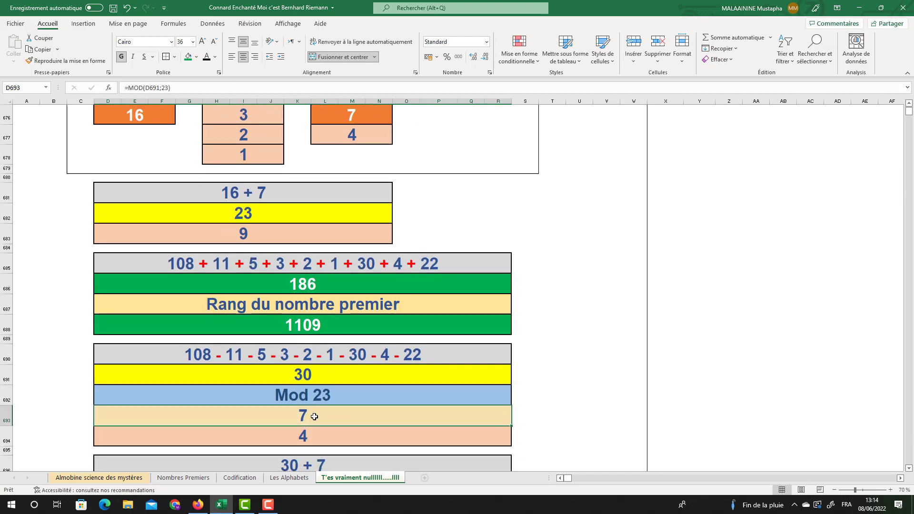
scroll(316, 427, "down", 1)
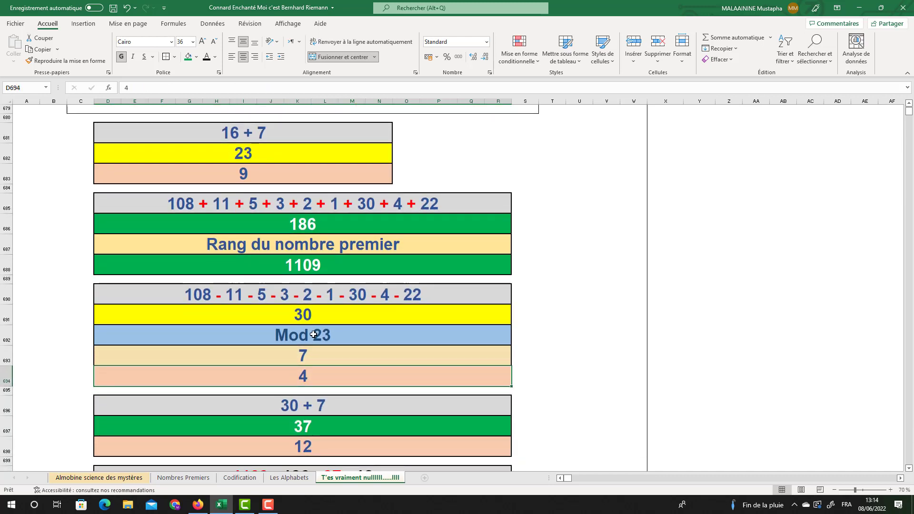
Verify the "30 + 7" sum in D697 against its source cells D691 and D693.
left_click(311, 320)
left_click(304, 362)
left_click(298, 422)
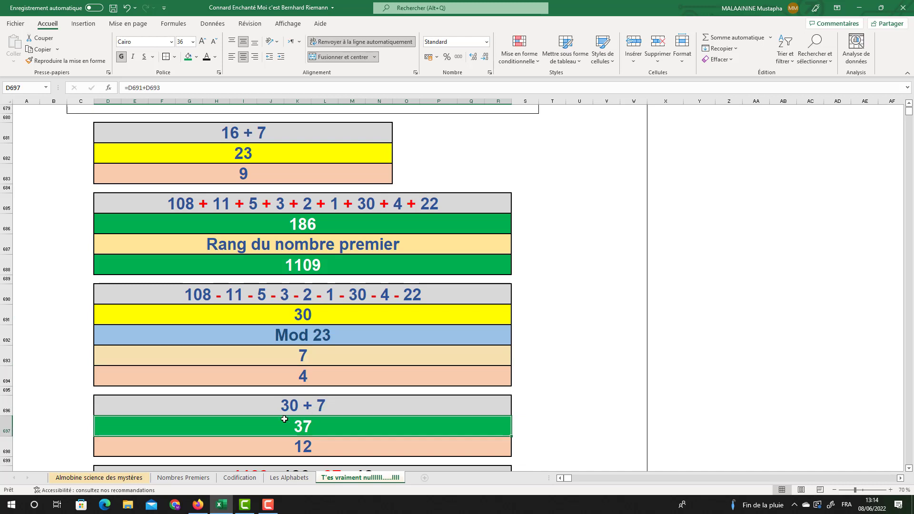
Trace the "1109 - 186 - 37 - 12" formula in D701 to its source cells D688, D686, D697 and D698.
scroll(325, 419, "down", 1)
left_click(306, 458)
double_click(307, 458)
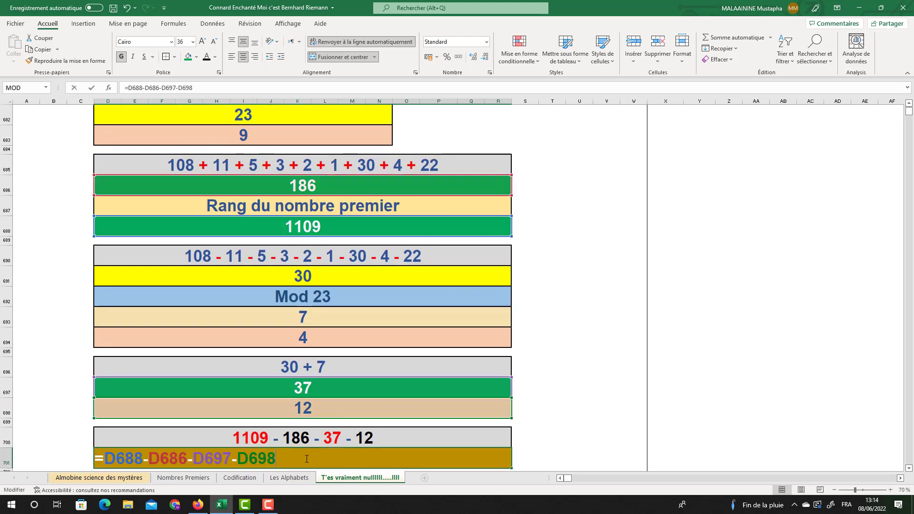
scroll(334, 391, "up", 3)
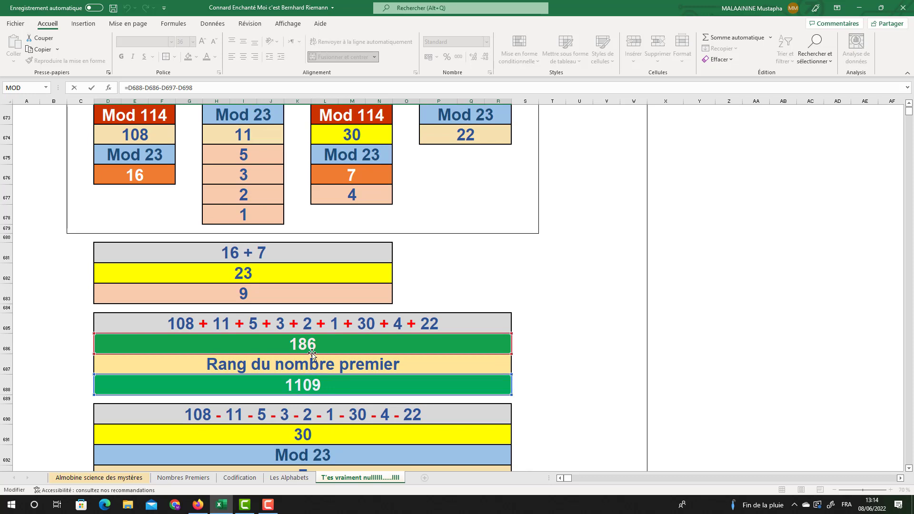
scroll(291, 353, "down", 1)
scroll(291, 353, "down", 4)
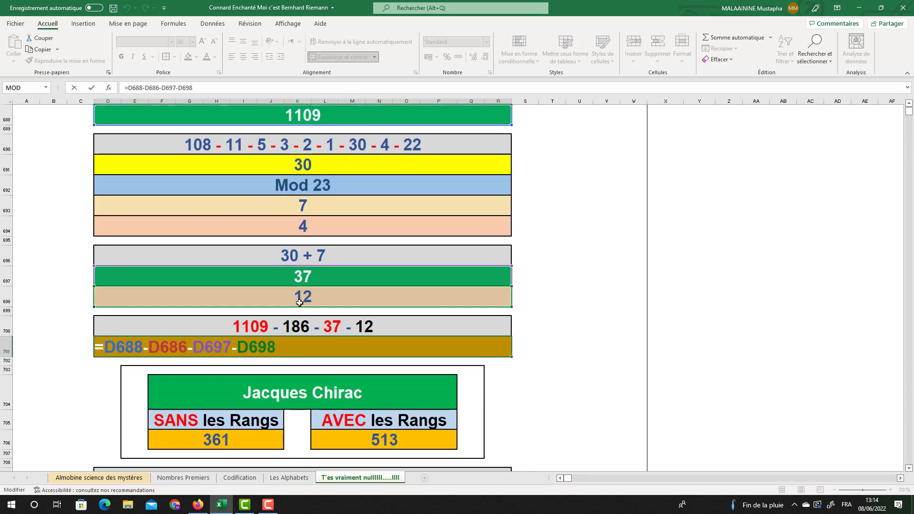
key("Return")
left_click(308, 355)
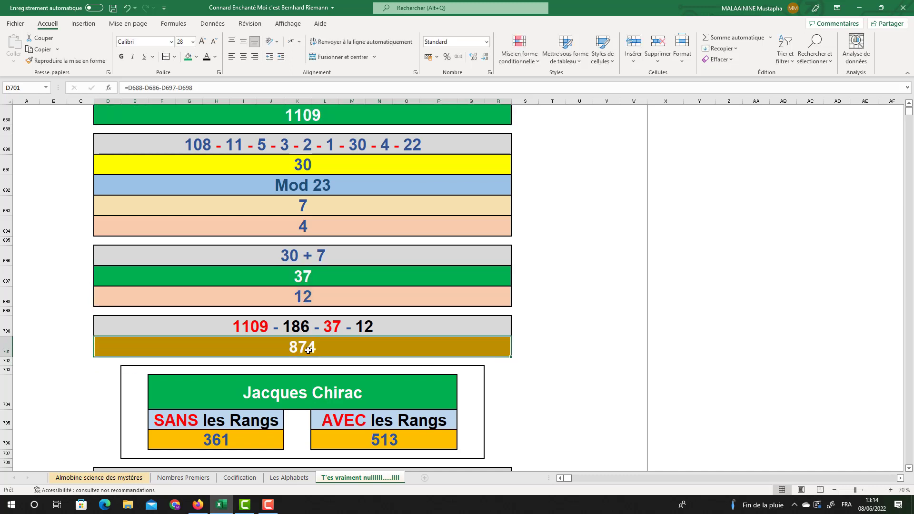
Check the "361 + 513" formula in D710 and the "874 - 12" formula in D713 against their source cells.
scroll(305, 372, "down", 2)
left_click(299, 386)
double_click(299, 385)
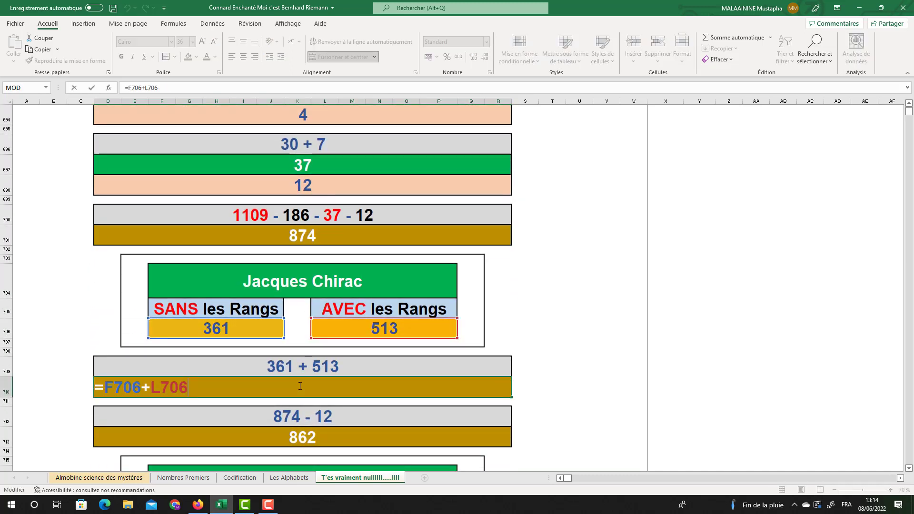
key("Return")
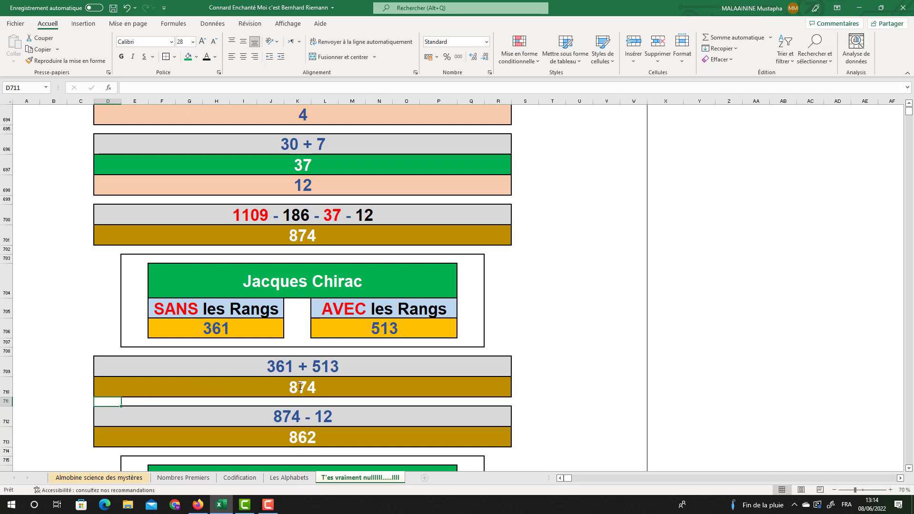
left_click(307, 433)
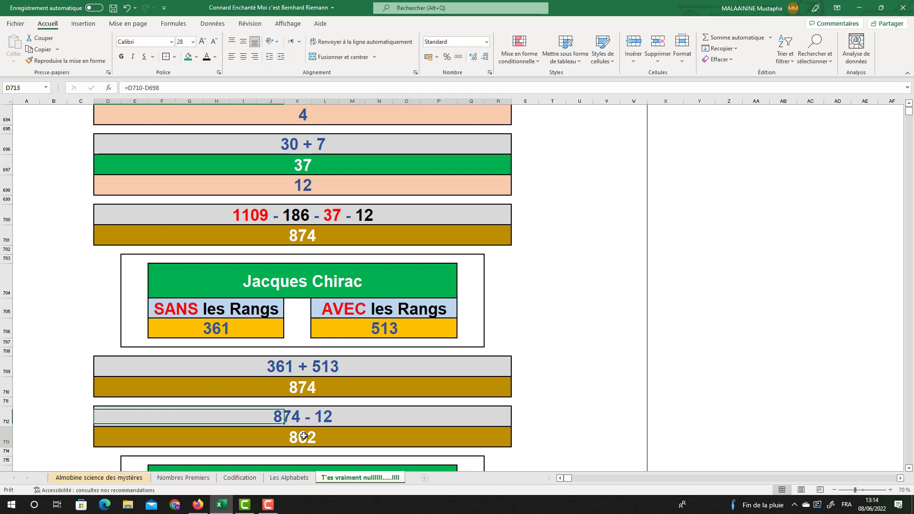
double_click(307, 434)
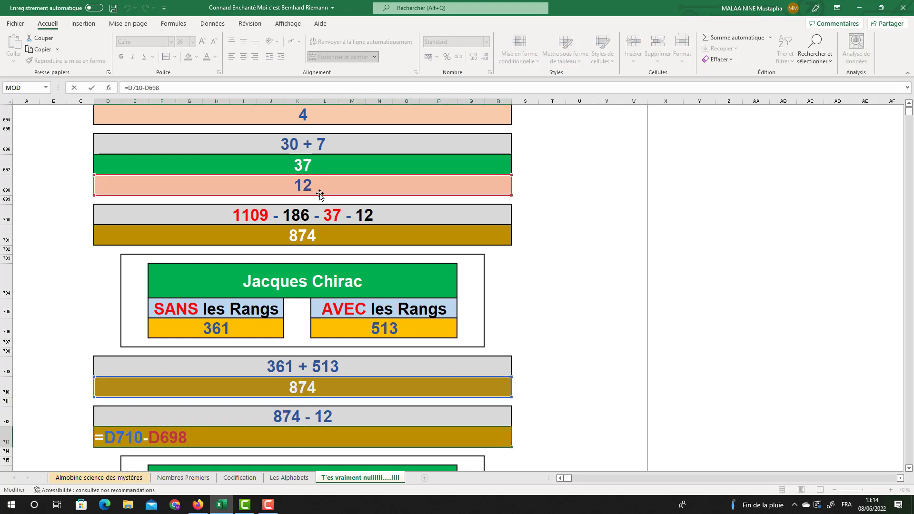
key("Return")
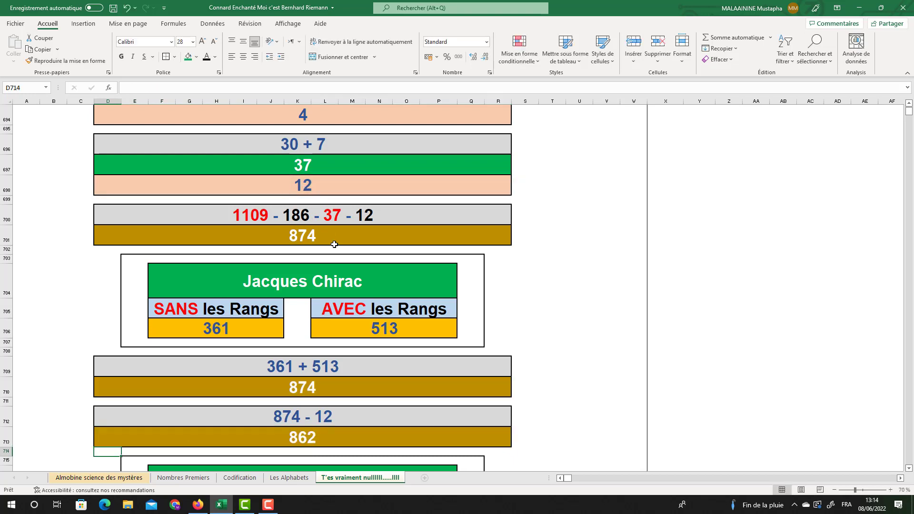
Compare the 361 and 501 block in C715:R722 with the Jacques Chirac block above and the rank in D698.
scroll(335, 246, "down", 4)
mouse_move(88, 247)
left_mouse_down()
mouse_move(481, 271)
mouse_move(502, 373)
left_mouse_up()
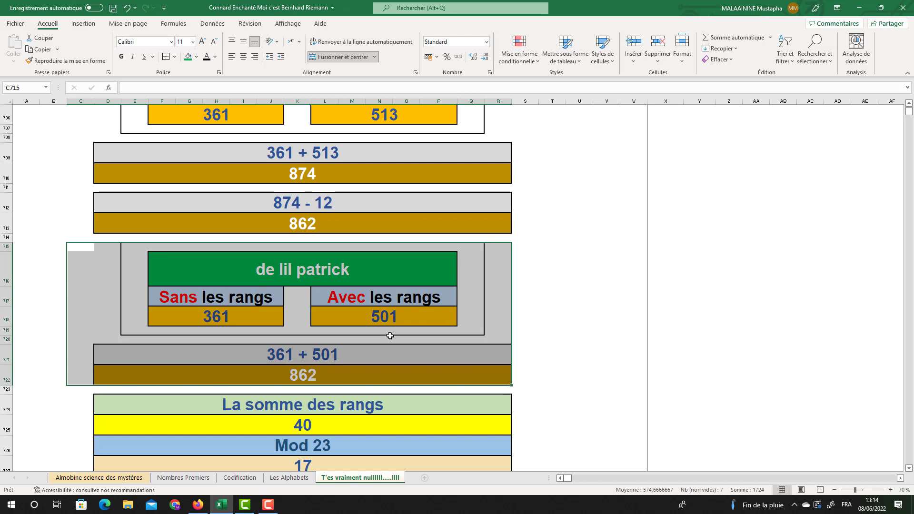
scroll(317, 265, "up", 3)
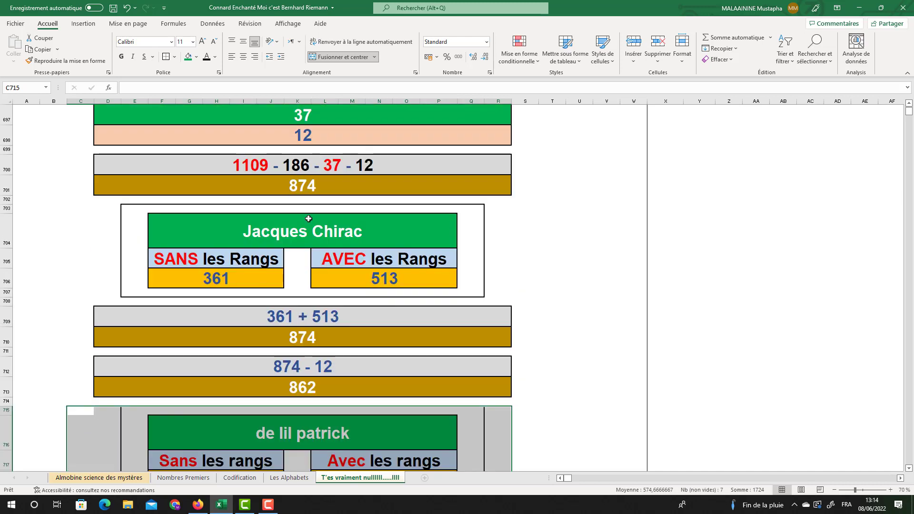
left_click(306, 135)
scroll(317, 153, "down", 3)
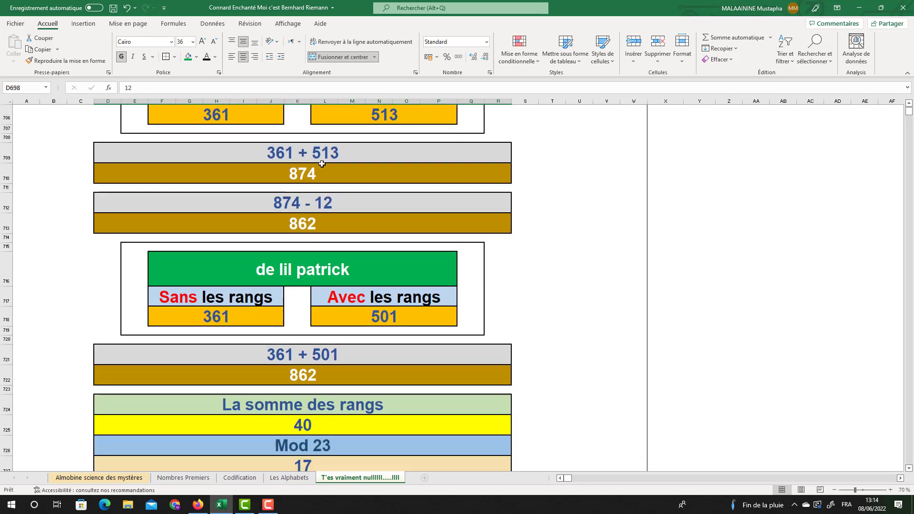
Trace the "La somme des rangs" formula in D725 to its source ranks and review the "Mod 23" chain below it.
double_click(310, 431)
scroll(313, 362, "up", 5)
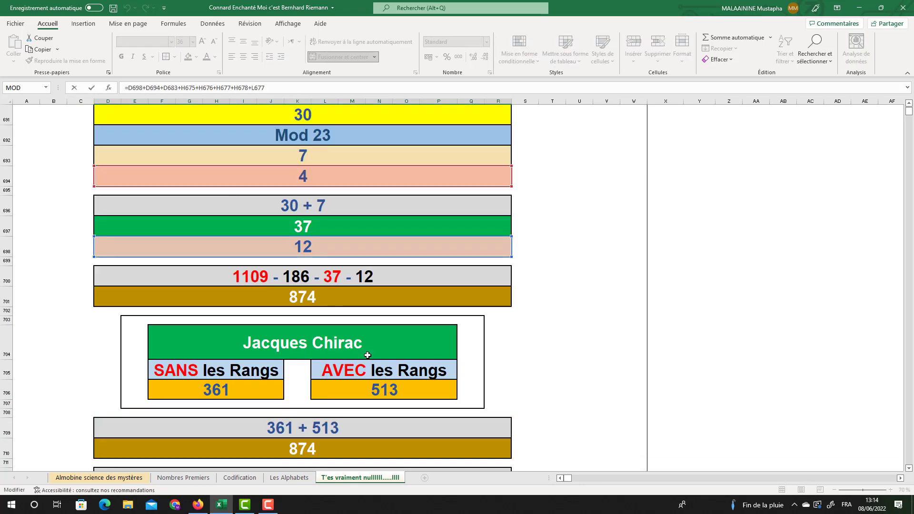
scroll(315, 334, "up", 2)
scroll(315, 334, "up", 4)
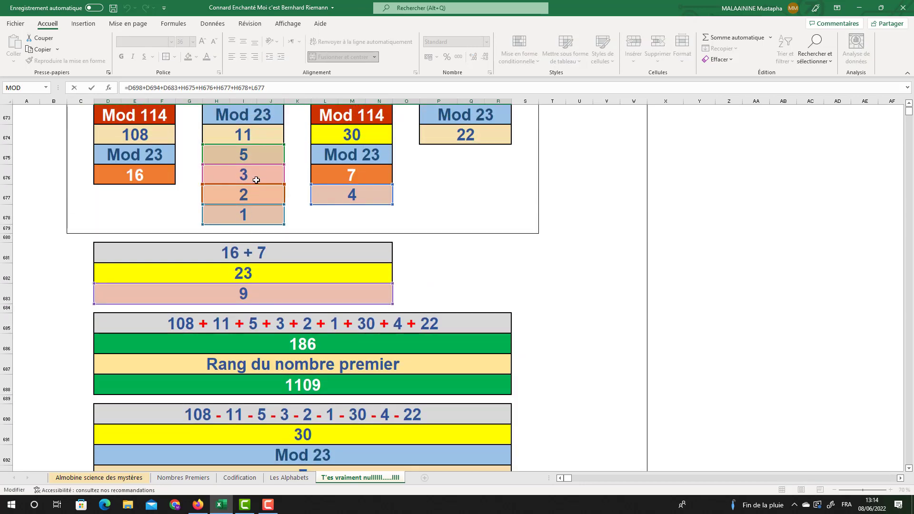
scroll(289, 349, "down", 11)
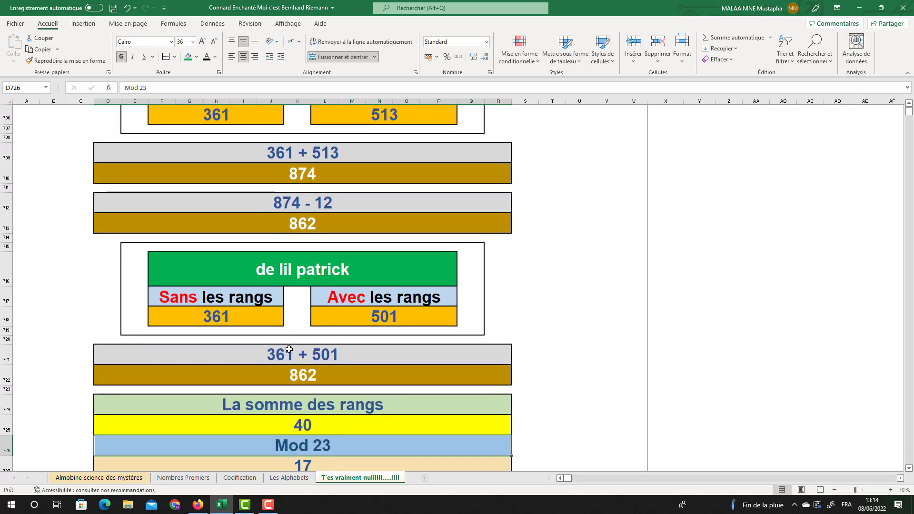
key("Escape")
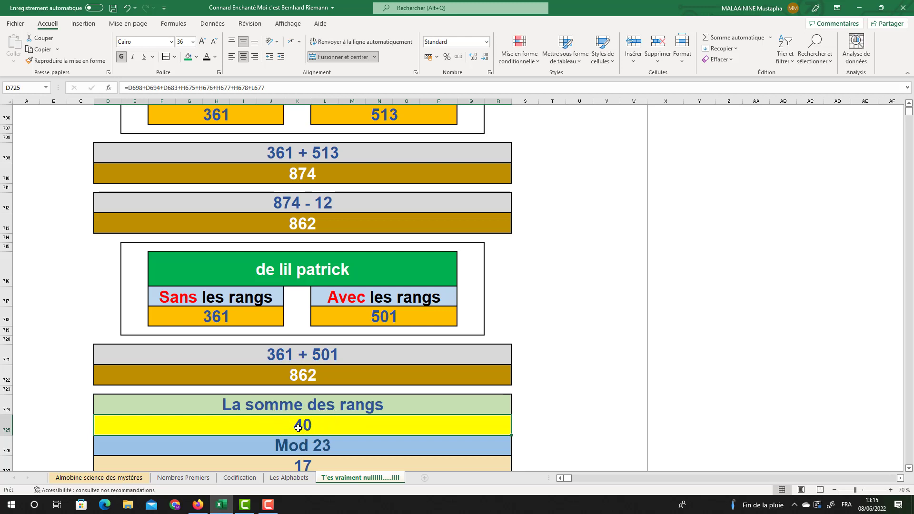
key("Down")
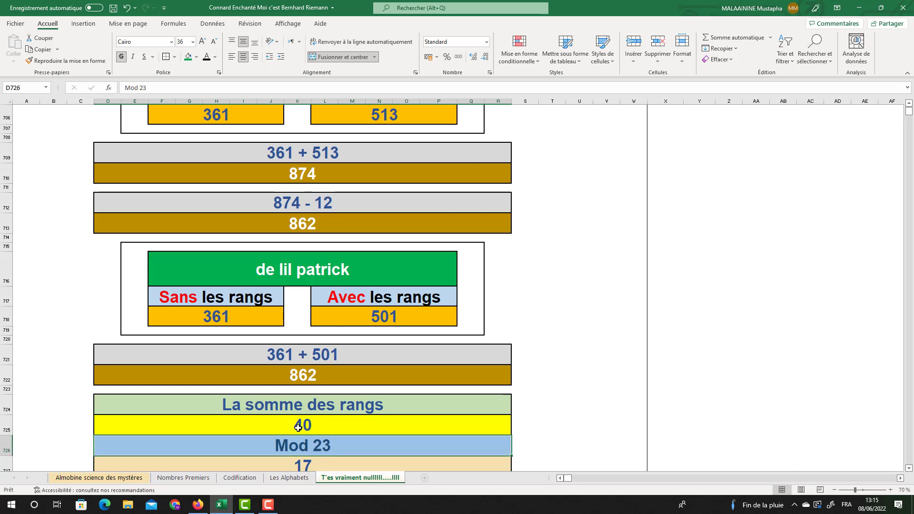
scroll(304, 426, "down", 3)
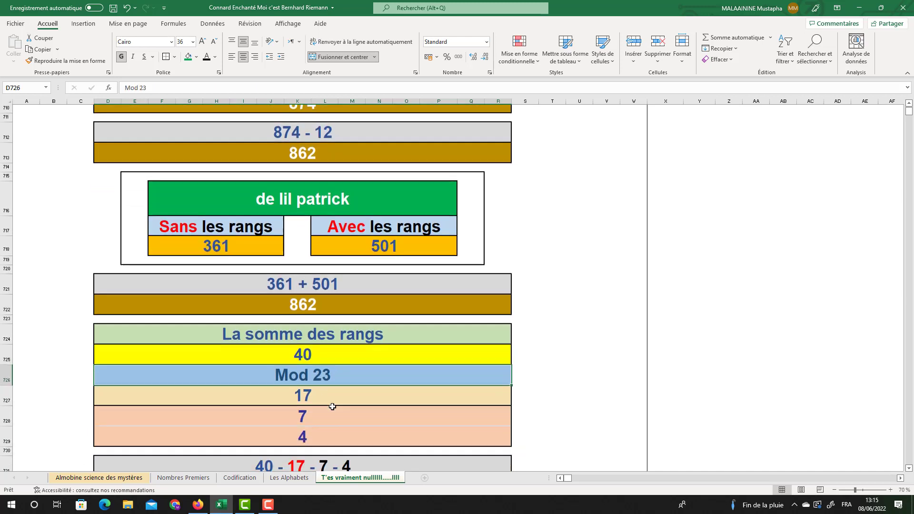
Review the rank sum in D725 and the "Mod 23" chain beneath it in D726:D729.
left_click(320, 375)
left_click(300, 402)
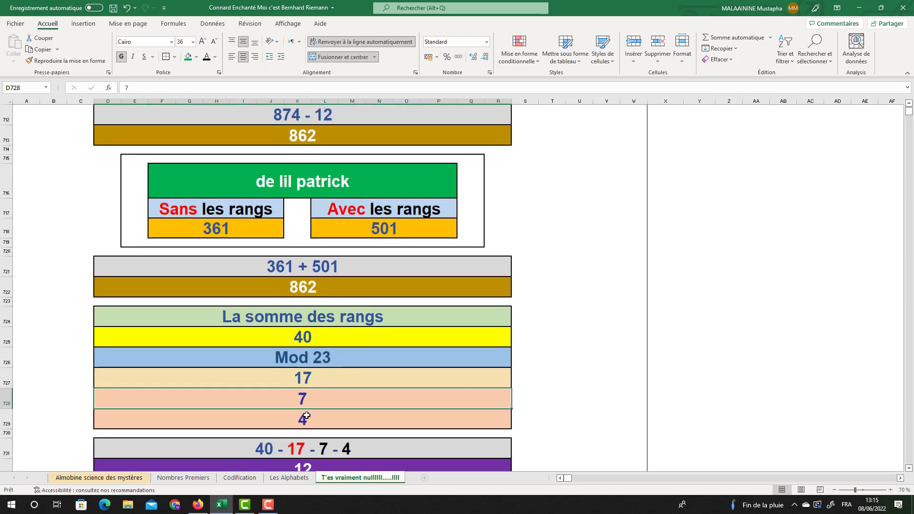
left_click(306, 421)
left_click(315, 338)
left_click(315, 378)
left_click(314, 399)
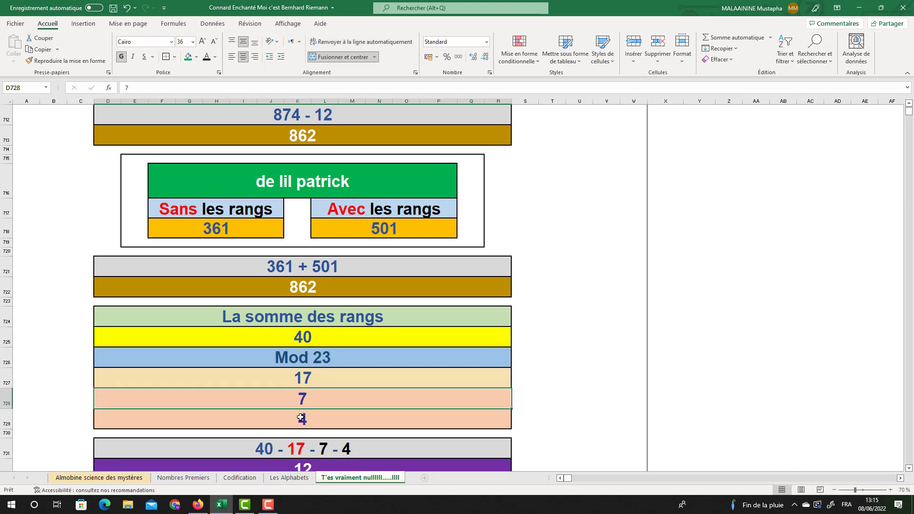
left_click(314, 419)
Check the "40 - 17 - 7 - 4" formula in D732 and trace the "874 - 12" formula in D737 to D710 and D732.
scroll(315, 400, "down", 1)
left_click(311, 411)
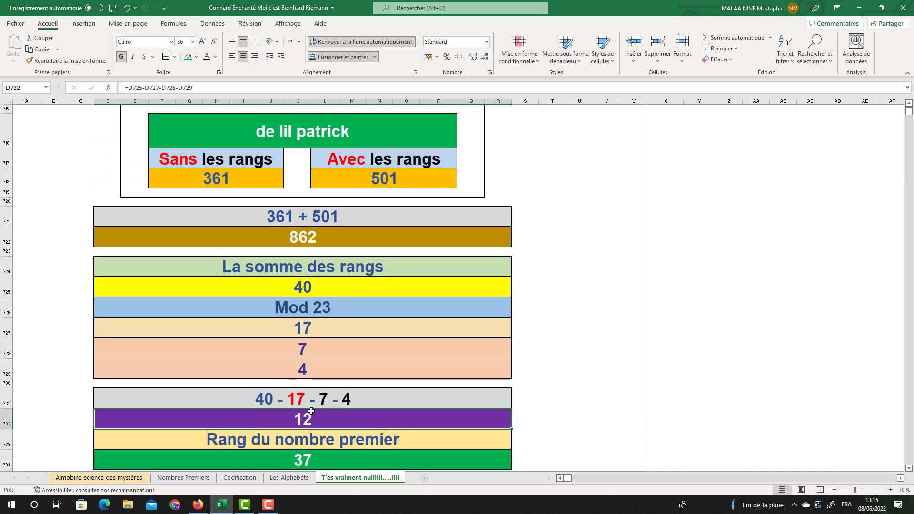
scroll(329, 413, "down", 1)
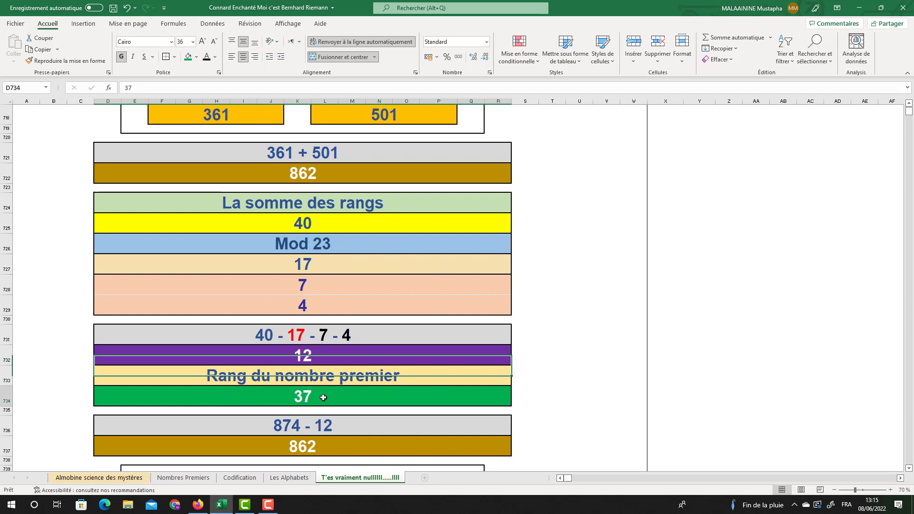
double_click(304, 447)
scroll(304, 407, "up", 5)
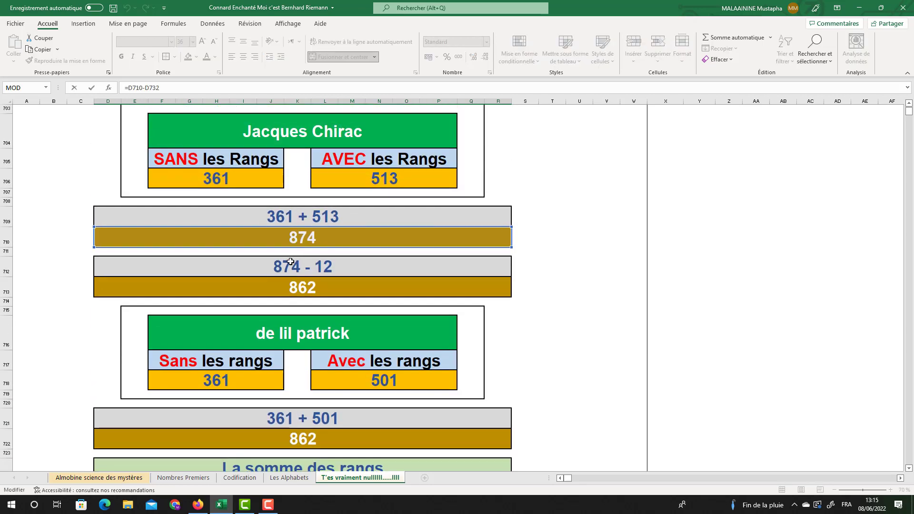
scroll(304, 244, "down", 6)
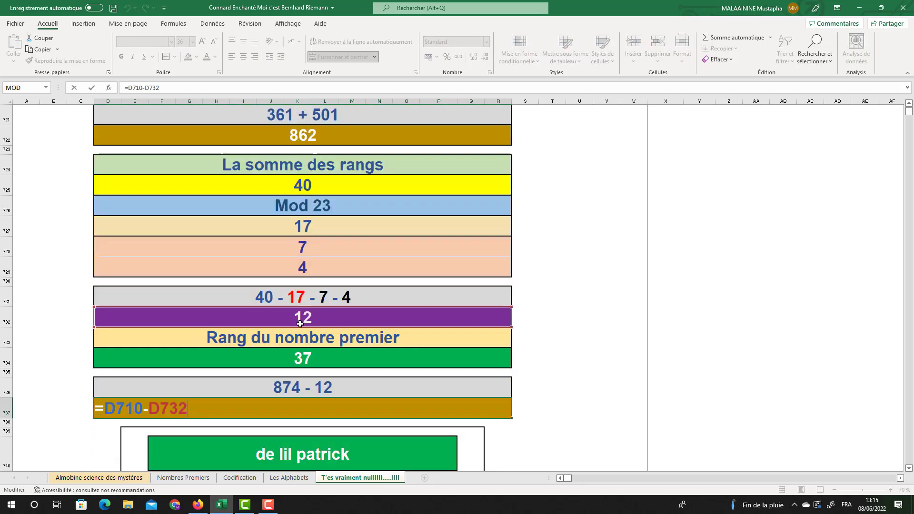
key("Return")
Check the "1109 - 186 - 37 - 12" formula in D749 against the "de lil patrick" block above and the Jacques Chirac block in C751:S758.
scroll(198, 294, "down", 4)
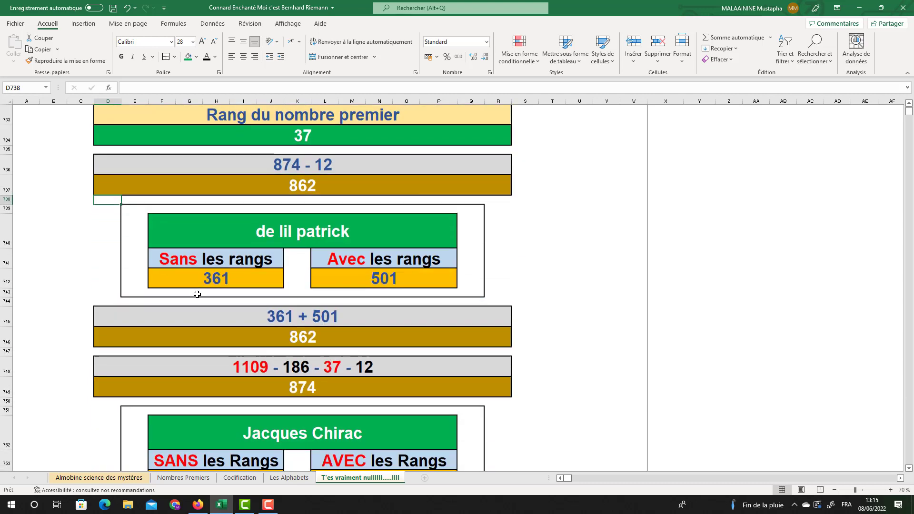
left_click_drag(102, 210, 435, 277)
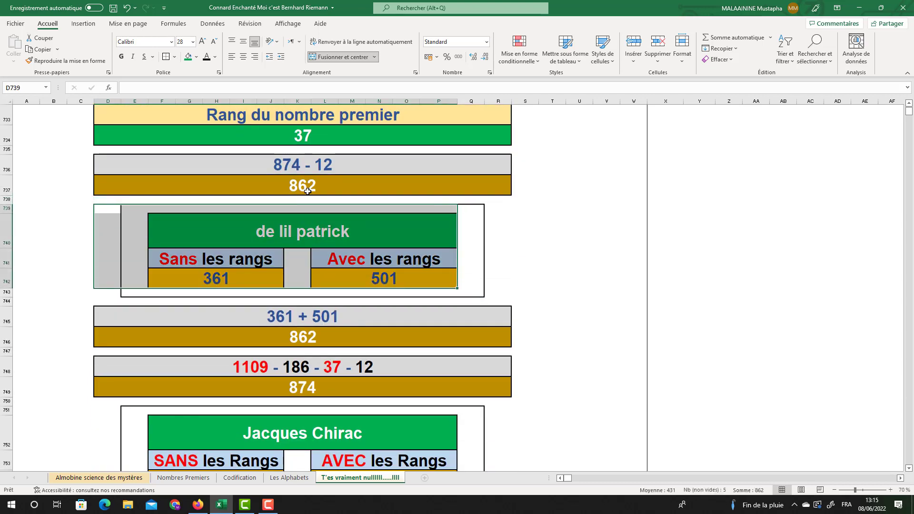
left_click(315, 390)
scroll(315, 389, "down", 3)
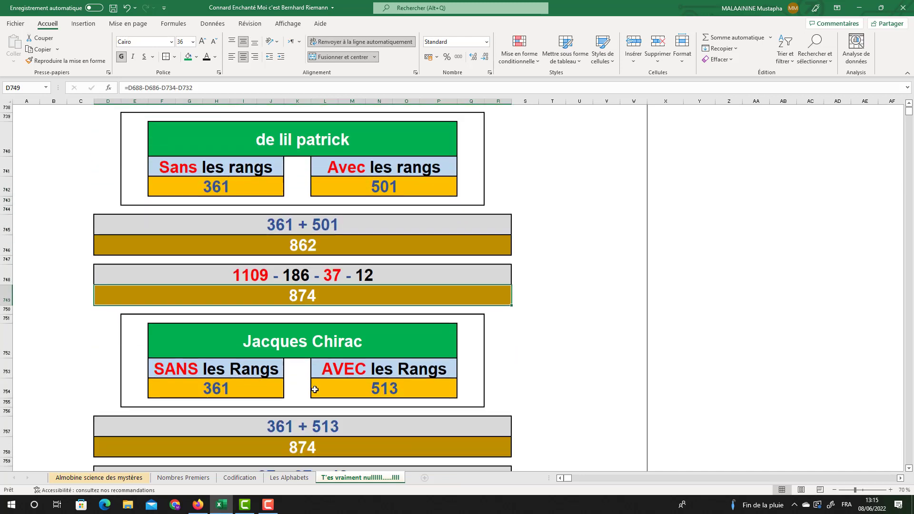
left_click_drag(88, 250, 514, 378)
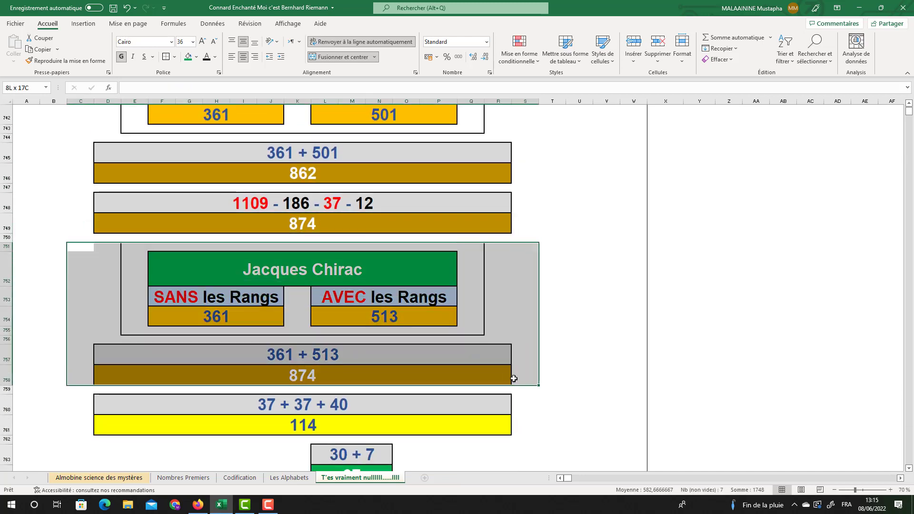
Trace the "37 + 37 + 40" formula in D761 to its source cells D734, D697 and D725.
left_click(298, 424)
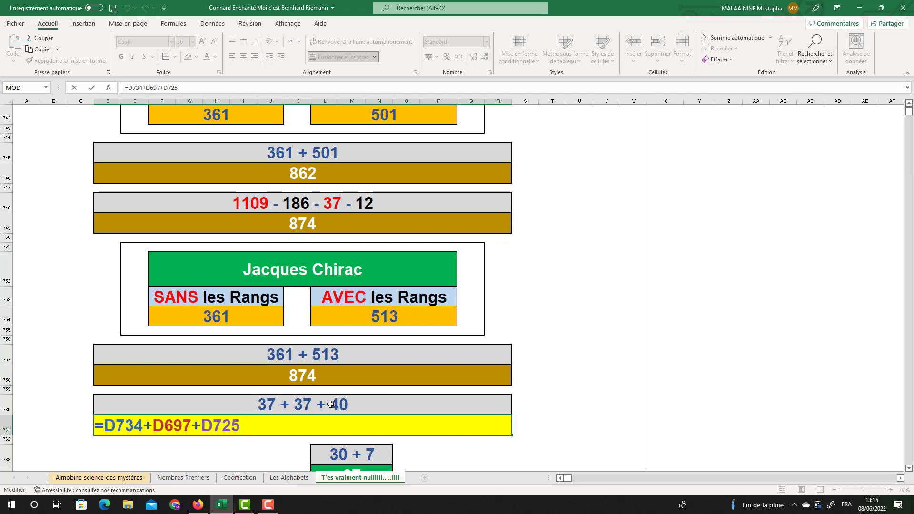
key("Return")
double_click(303, 425)
scroll(314, 334, "up", 5)
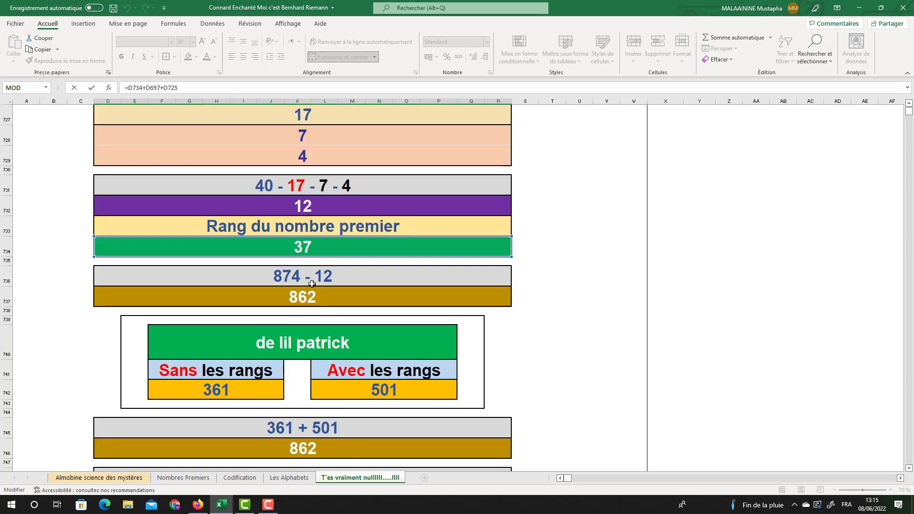
scroll(304, 292, "up", 4)
scroll(297, 287, "up", 8)
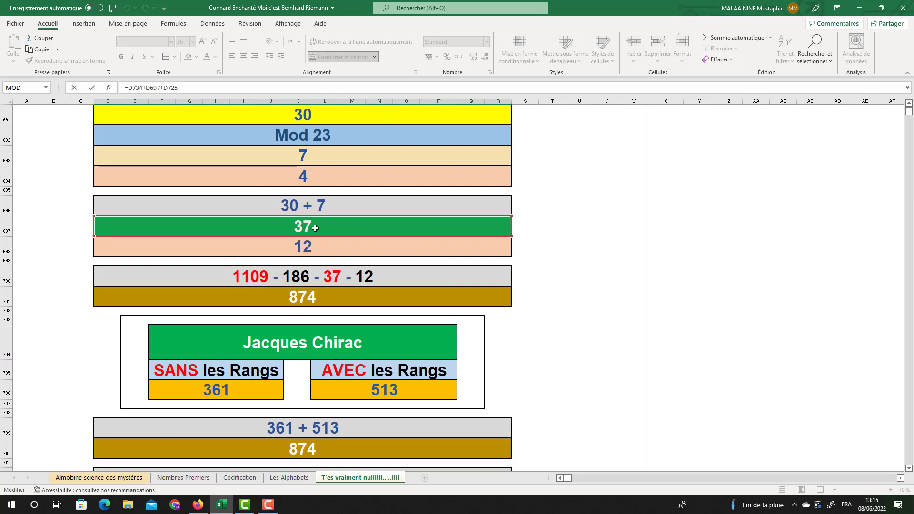
key("Return")
Trace the "30 + 7" formula in L764 to L674 and L676, and check the rank in L765.
double_click(369, 438)
scroll(445, 375, "down", 1)
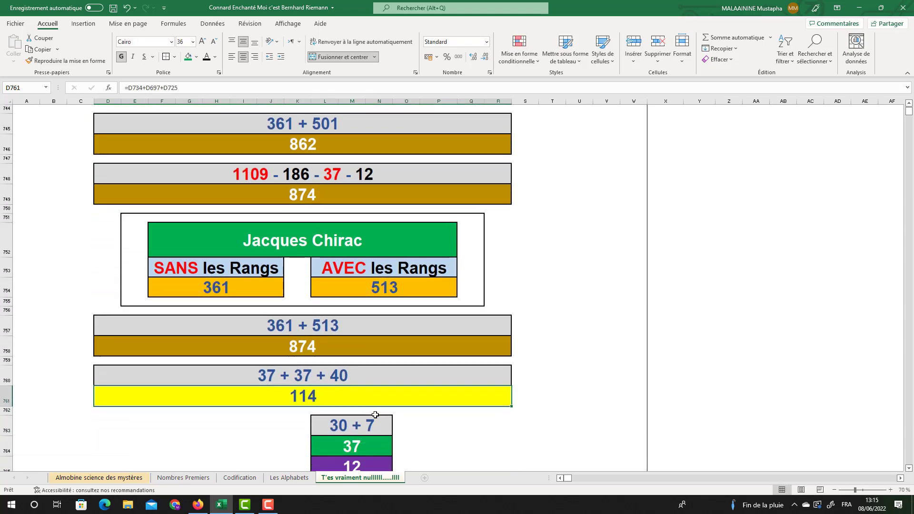
scroll(446, 375, "up", 4)
scroll(446, 374, "up", 20)
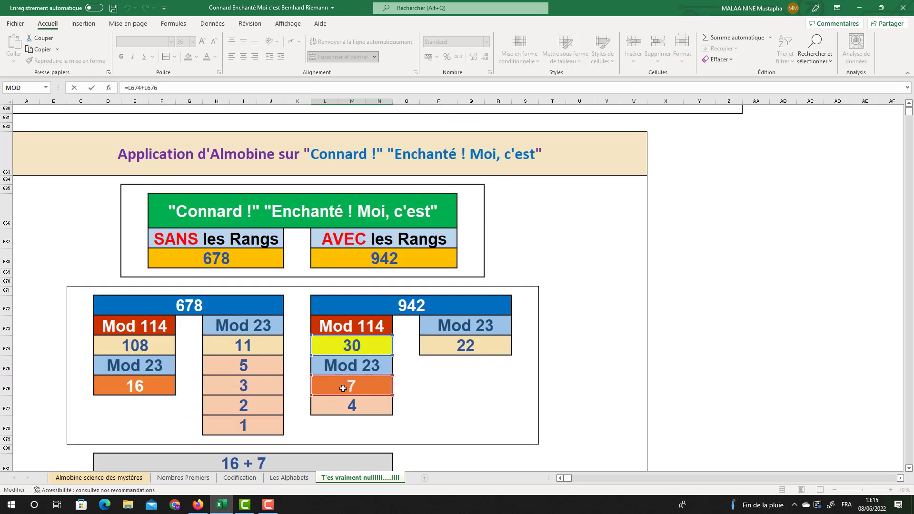
key("Escape")
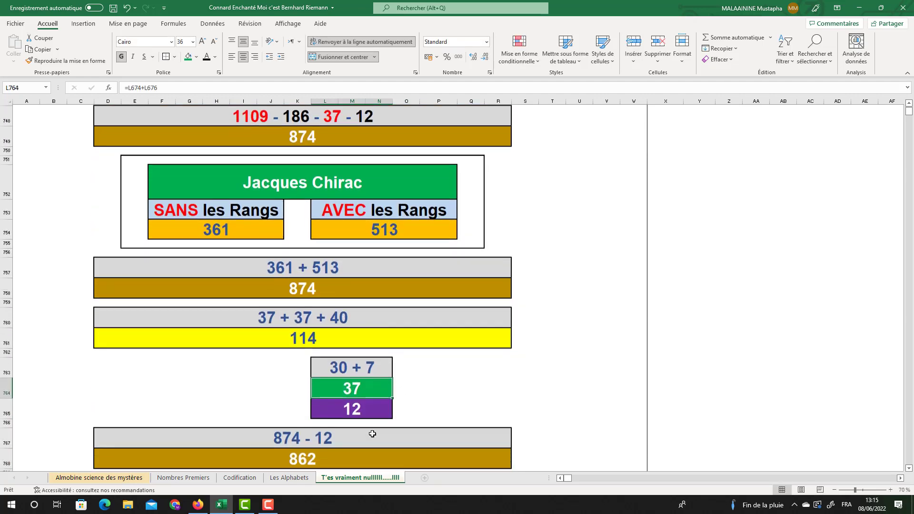
scroll(372, 434, "down", 1)
left_click(357, 361)
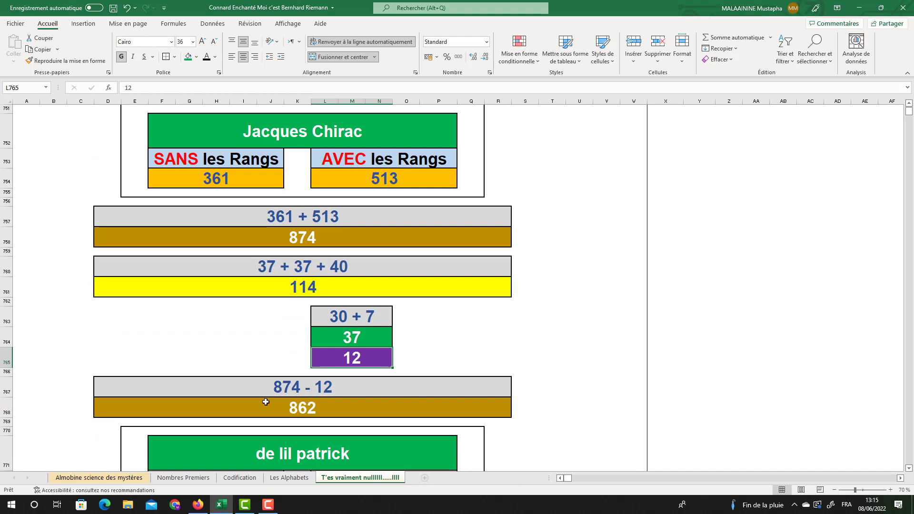
Compare the "de lil patrick" block in D771:R776 with the formula in D780 and the Jacques Chirac block in D783:R788.
scroll(316, 393, "down", 3)
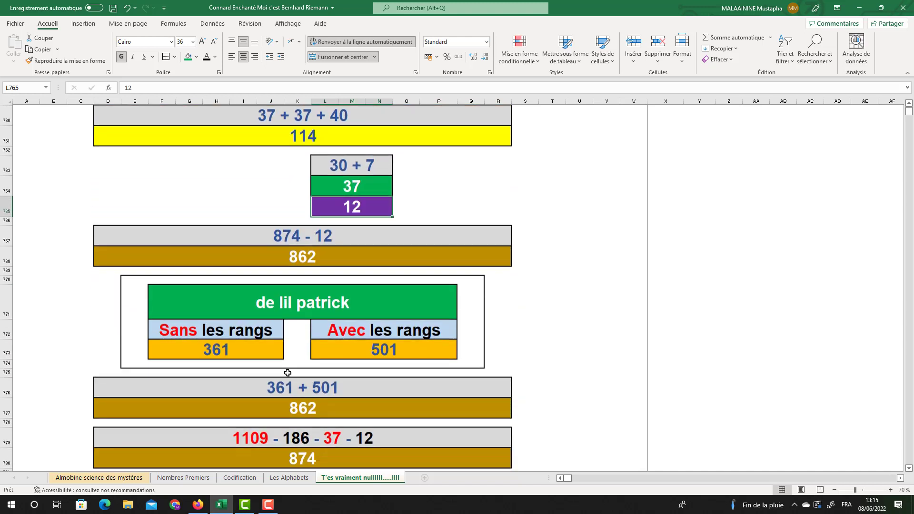
left_click_drag(102, 286, 460, 397)
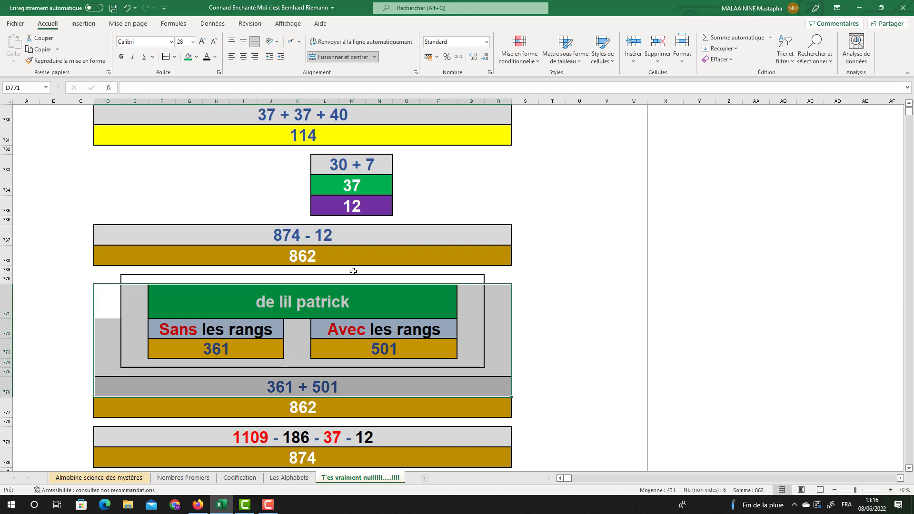
scroll(355, 275, "down", 3)
left_click(316, 300)
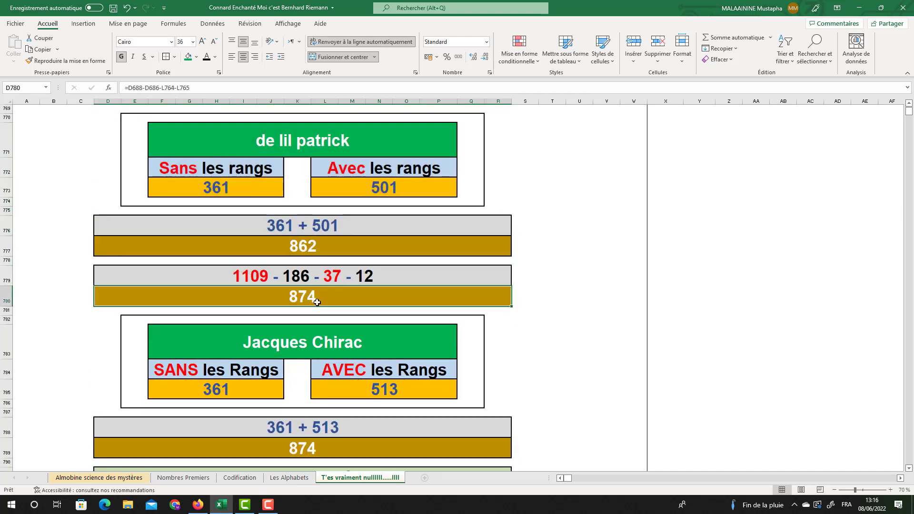
scroll(97, 278, "down", 1)
left_click_drag(97, 278, 462, 377)
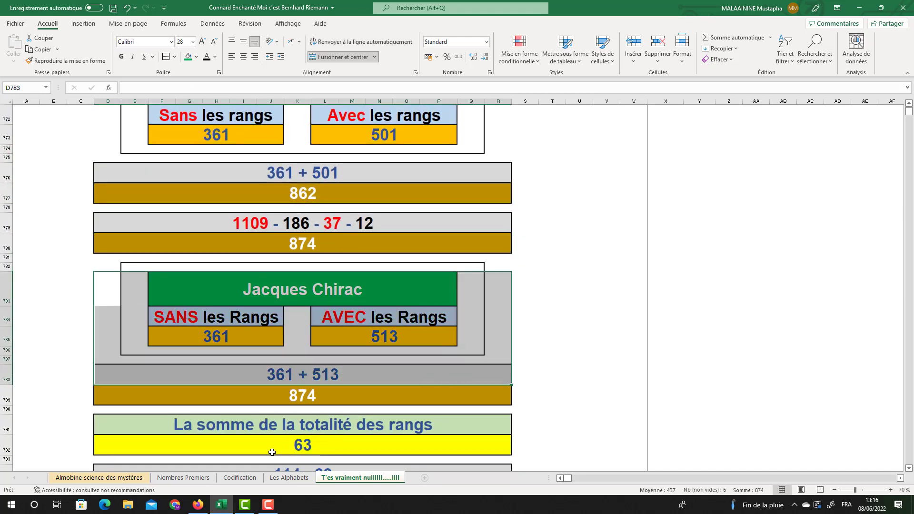
Trace the "La somme de la totalité des rangs" formula in D792 to all its source rank cells up to the 678 and 942 tables.
left_click(287, 445)
double_click(287, 445)
scroll(350, 372, "up", 10)
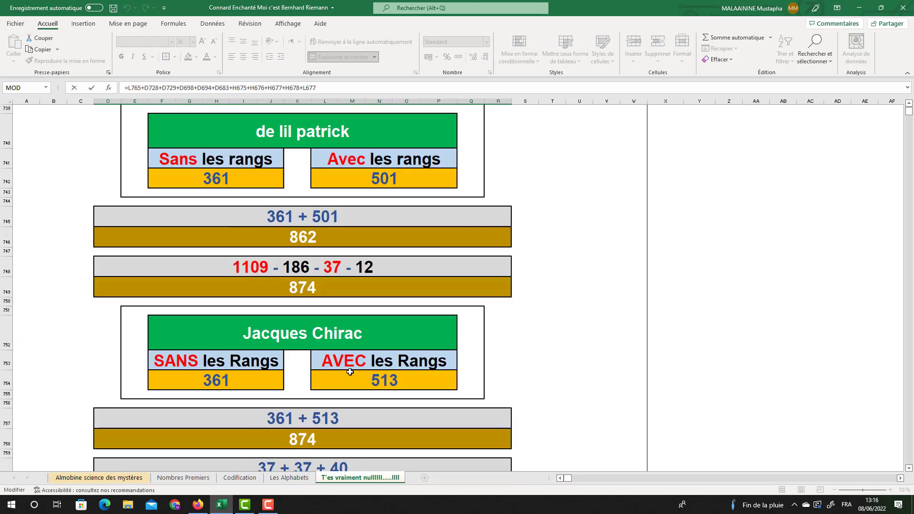
scroll(350, 372, "up", 15)
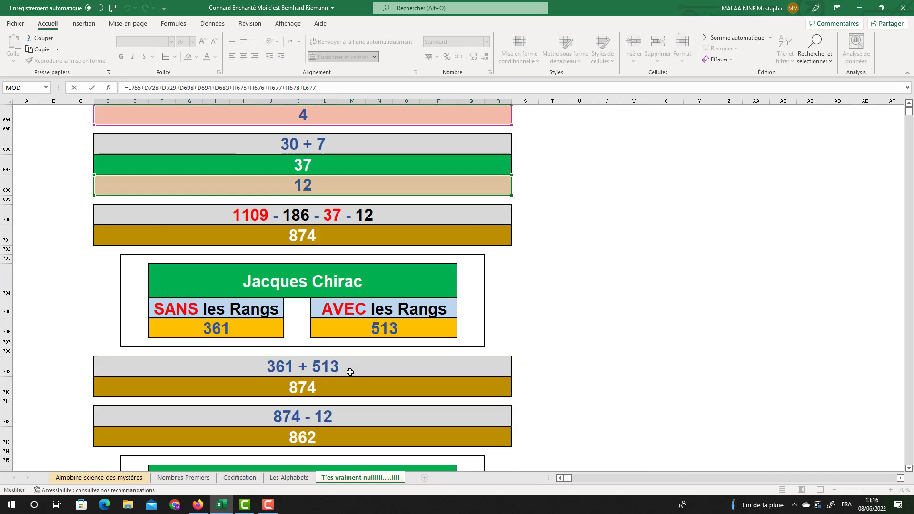
scroll(350, 372, "up", 5)
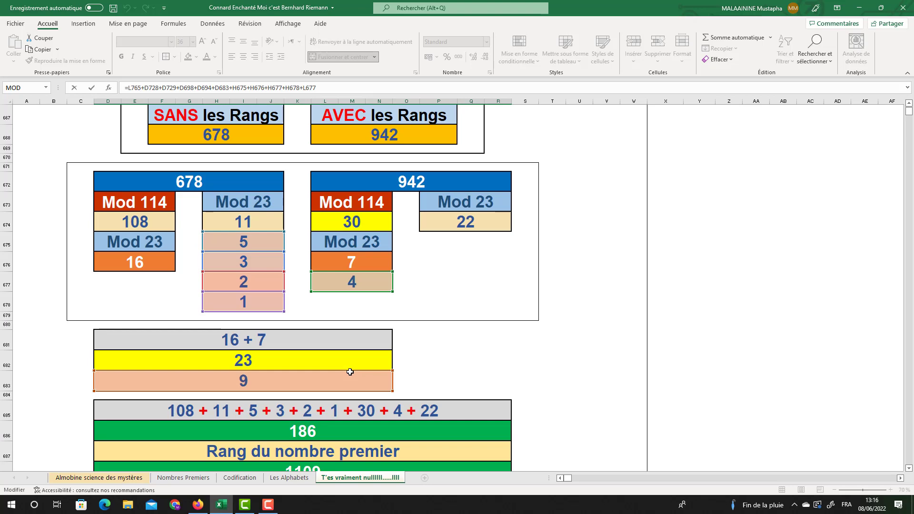
key("Escape")
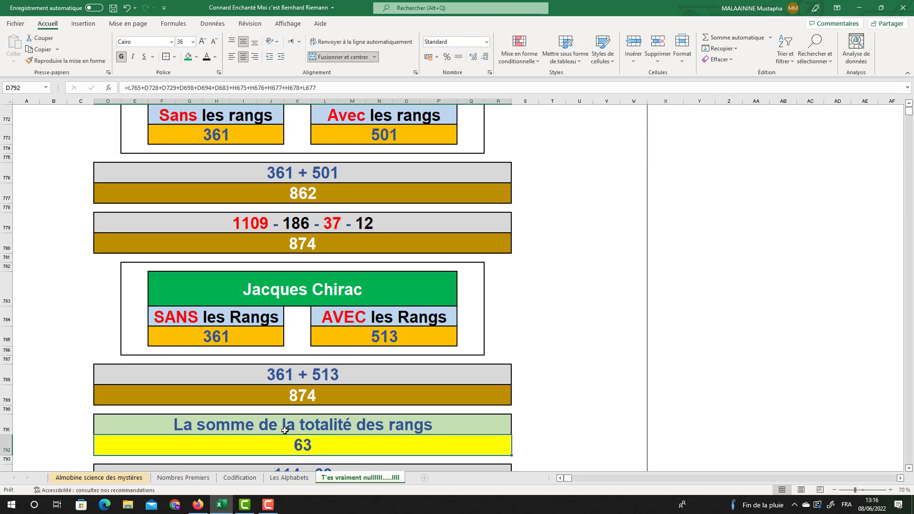
Check the "114 - 63" formula in D795 and the "63 - 51" formula in D798 against the rank total in D792.
scroll(333, 431, "down", 2)
left_click(303, 394)
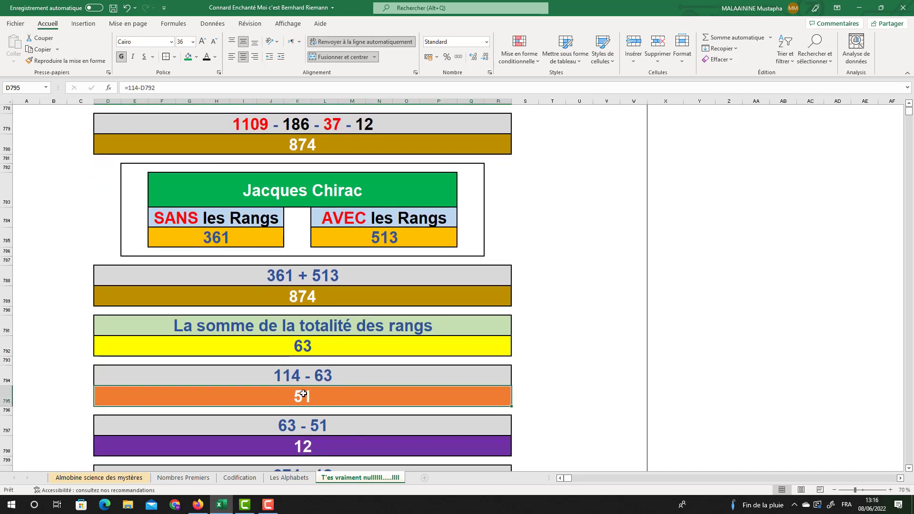
left_click(302, 353)
left_click(305, 394)
scroll(306, 393, "down", 1)
left_click(305, 393)
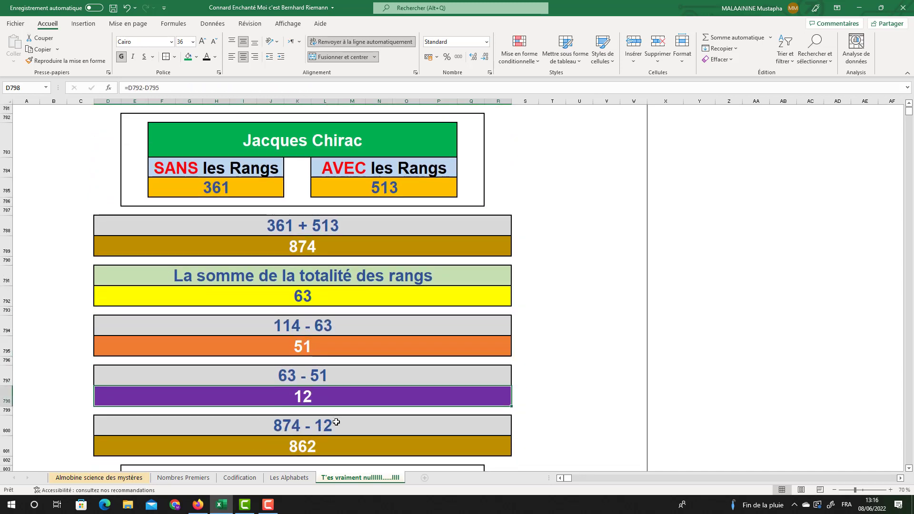
Compare the "874 - 12" calculation in D801 with the "de lil patrick" block and its sum in D803:R810.
scroll(336, 422, "down", 2)
scroll(336, 423, "down", 2)
left_click_drag(116, 319, 505, 437)
scroll(508, 415, "down", 1)
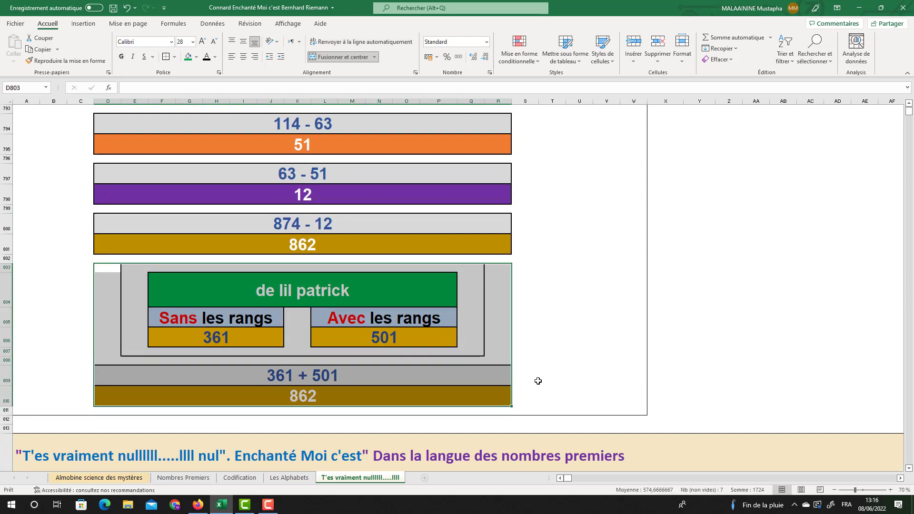
Examine the "T'es vraiment nullllll.....llll nul" letter tables without and with ranks, down to the "Application de Almobine" section.
scroll(538, 381, "down", 1)
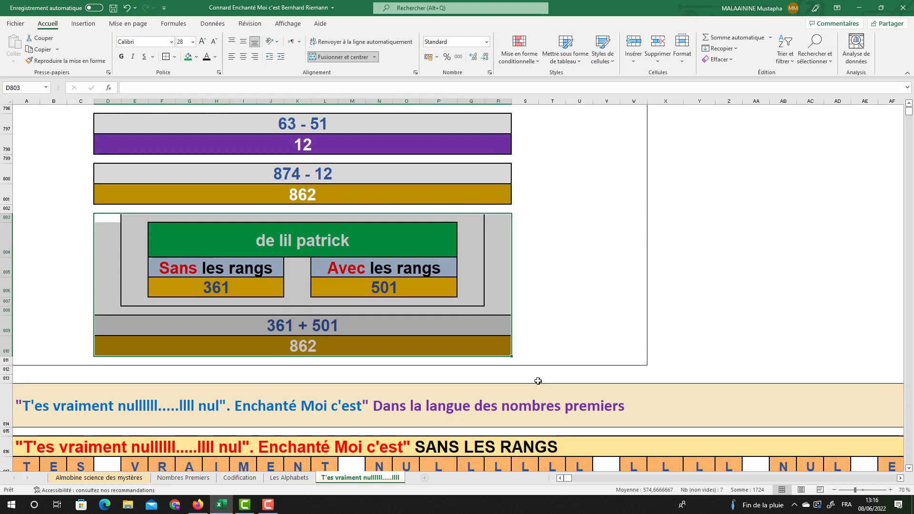
scroll(539, 381, "down", 2)
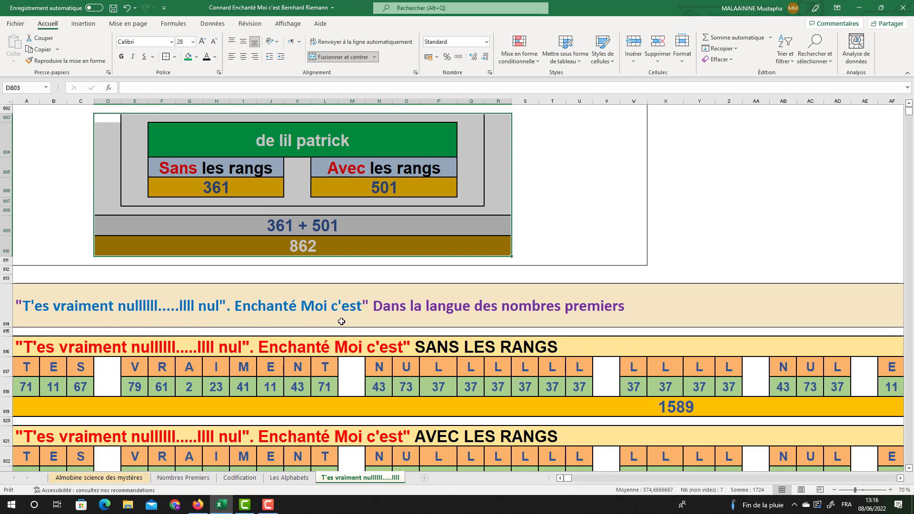
scroll(342, 321, "down", 4)
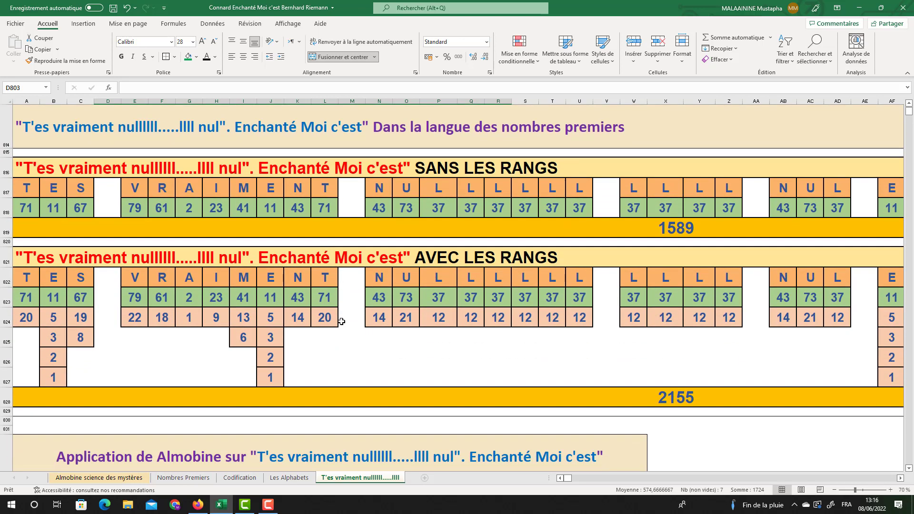
scroll(341, 321, "down", 5)
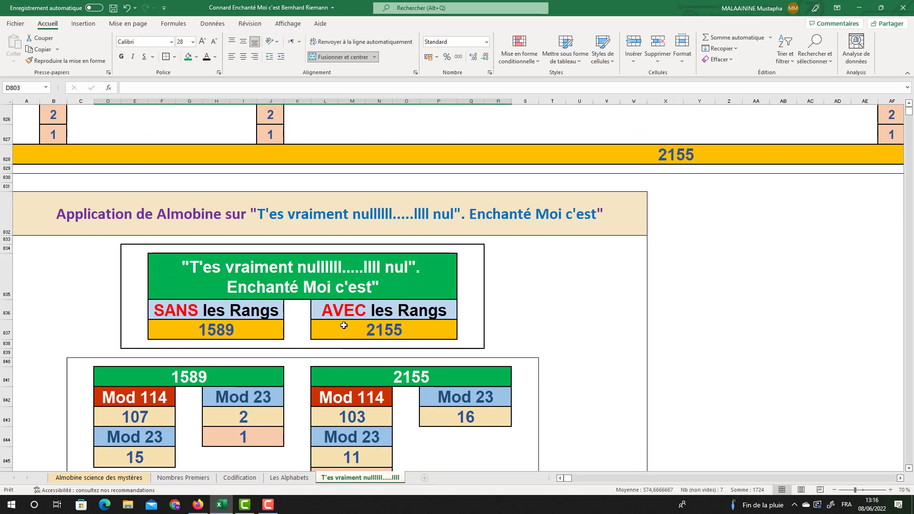
scroll(344, 325, "down", 1)
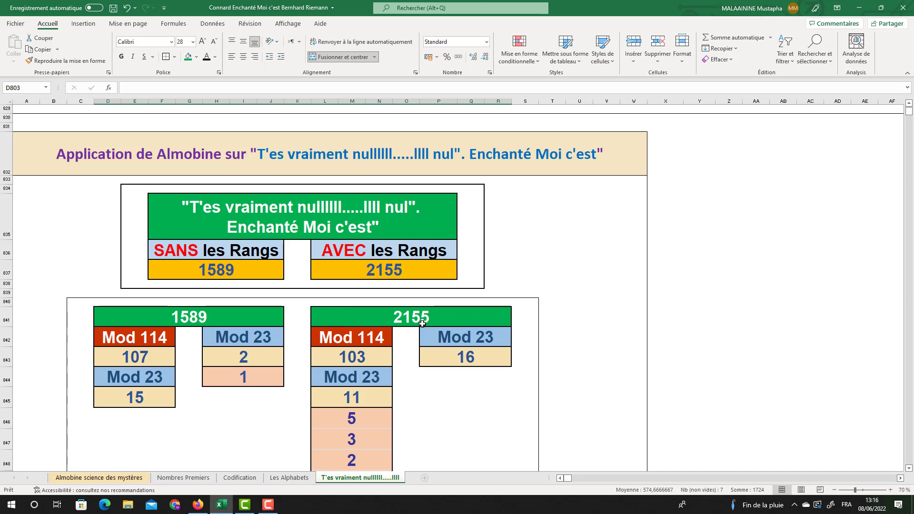
Review the "Mod 114" and "Mod 23" values of the 1589 table in rows 843 to 845.
scroll(422, 324, "down", 1)
left_click(5, 323)
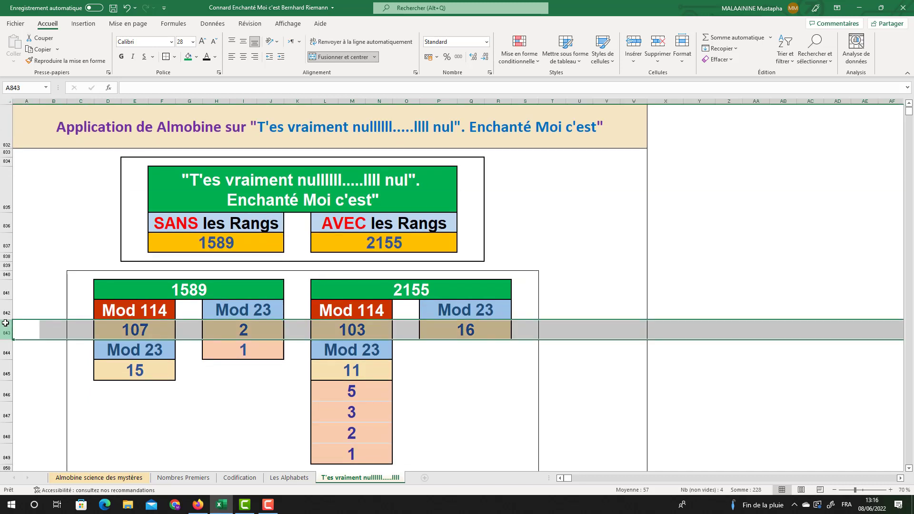
left_click(138, 334)
left_click(138, 352)
left_click(137, 370)
left_click(261, 333)
left_click(245, 350)
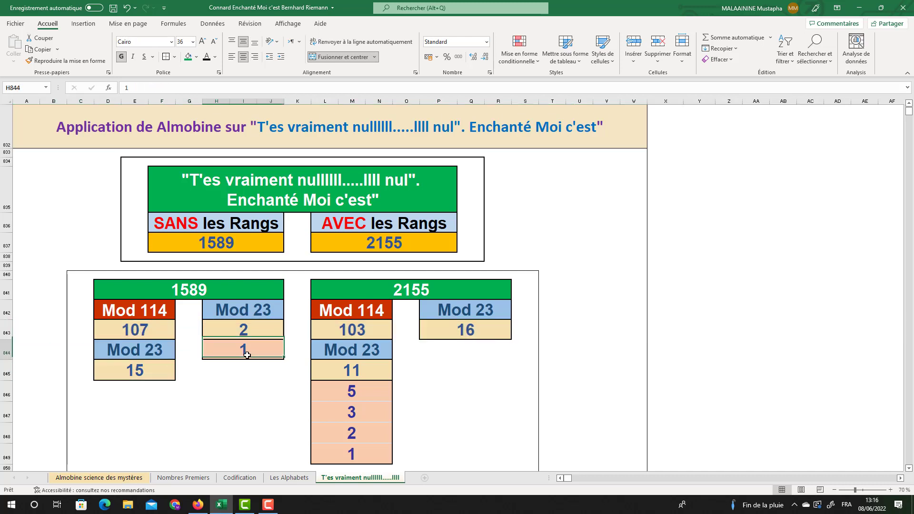
Review the "Mod 114" and "Mod 23" values of the 2155 table and the rank chain below them, down to L849.
left_click(366, 330)
left_click(369, 353)
left_click(367, 371)
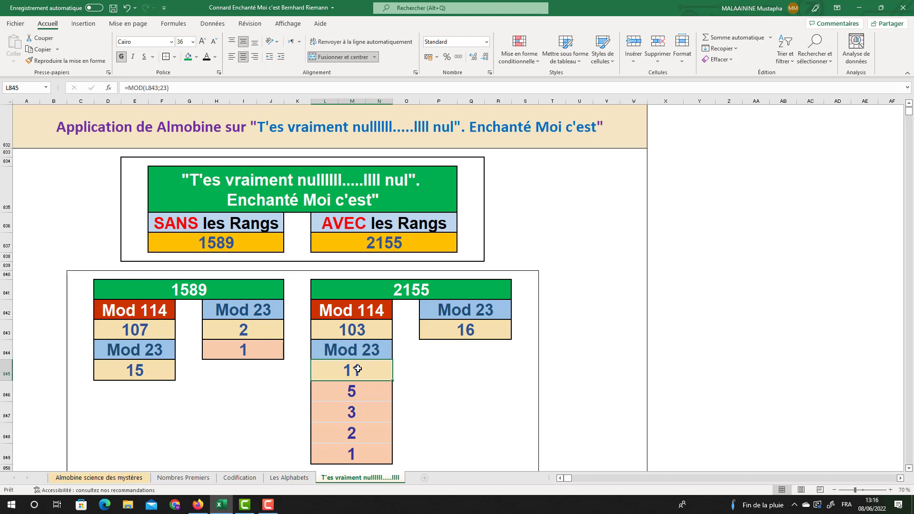
scroll(357, 362, "down", 1)
left_click(351, 330)
left_click(352, 351)
left_click(351, 371)
left_click(352, 392)
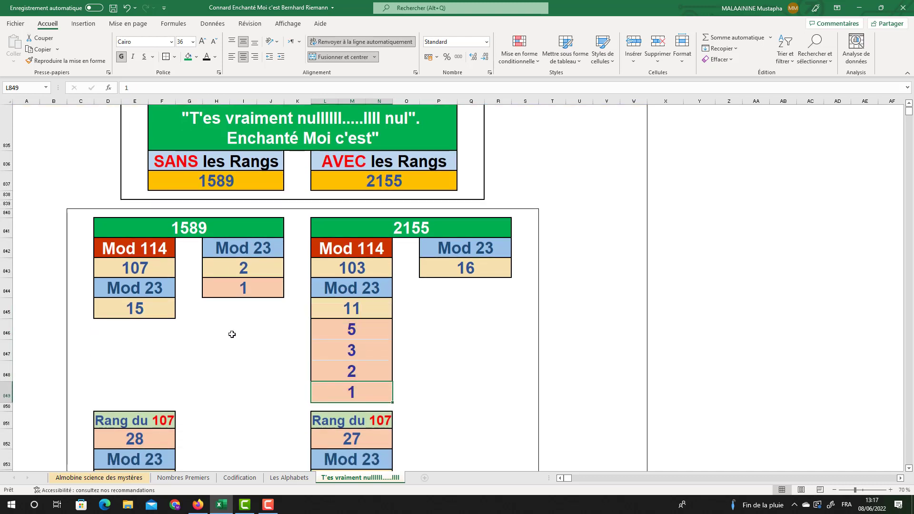
Correct the rank label in L851, under the 2155 table, to "Rang du 103".
left_click(230, 332)
left_click(135, 267)
left_click(355, 266)
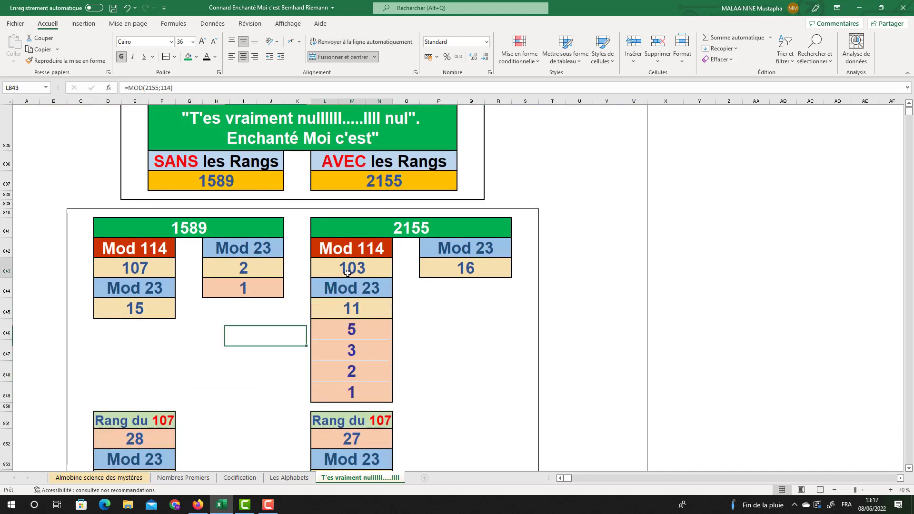
left_click(355, 420)
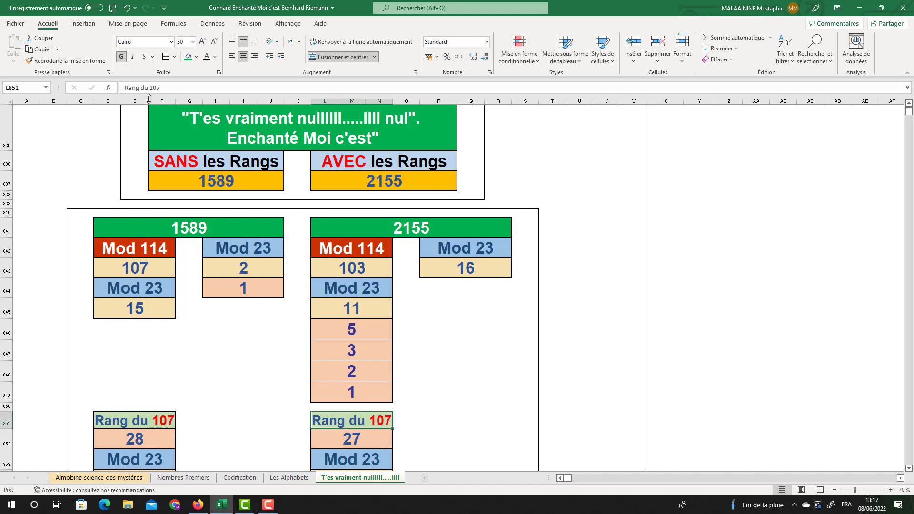
left_click(161, 87)
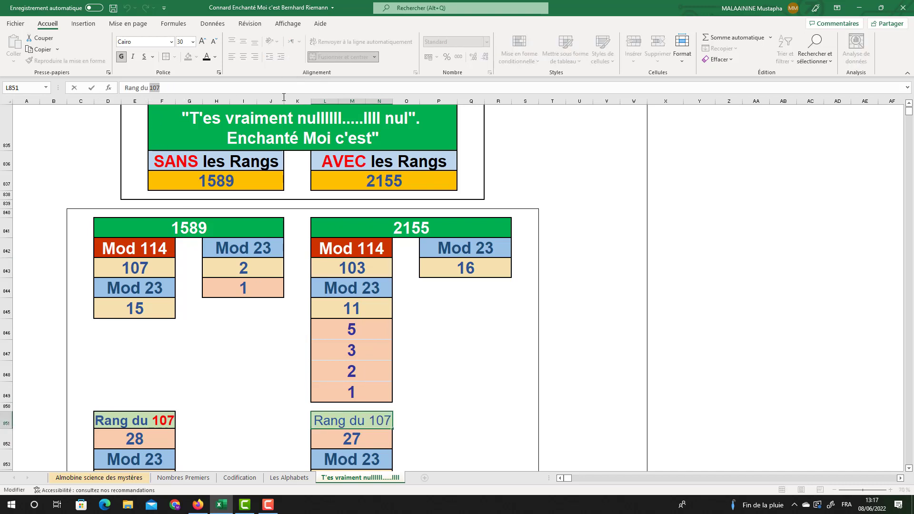
key("BackSpace")
type("3")
key("Return")
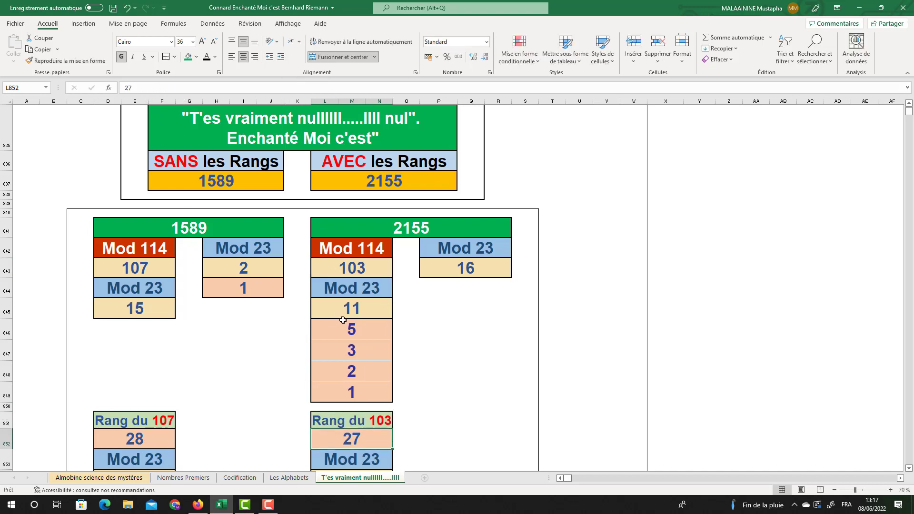
Check the "Rang du 107" and "Rang du 103" blocks with their Mod 23 values, and select the whole calculation area D843:R857.
scroll(333, 323, "down", 2)
left_click(172, 373)
left_click(118, 393)
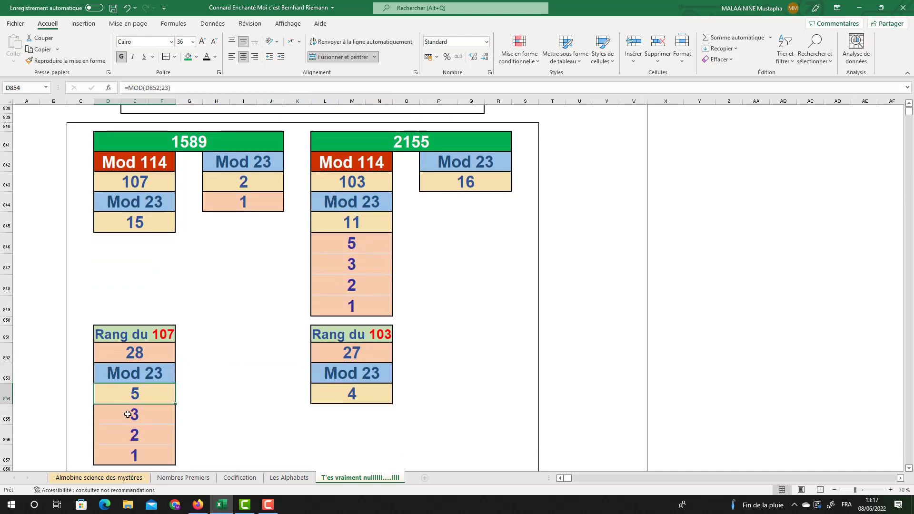
left_click(129, 415)
left_click(129, 435)
left_click(130, 456)
left_click(352, 373)
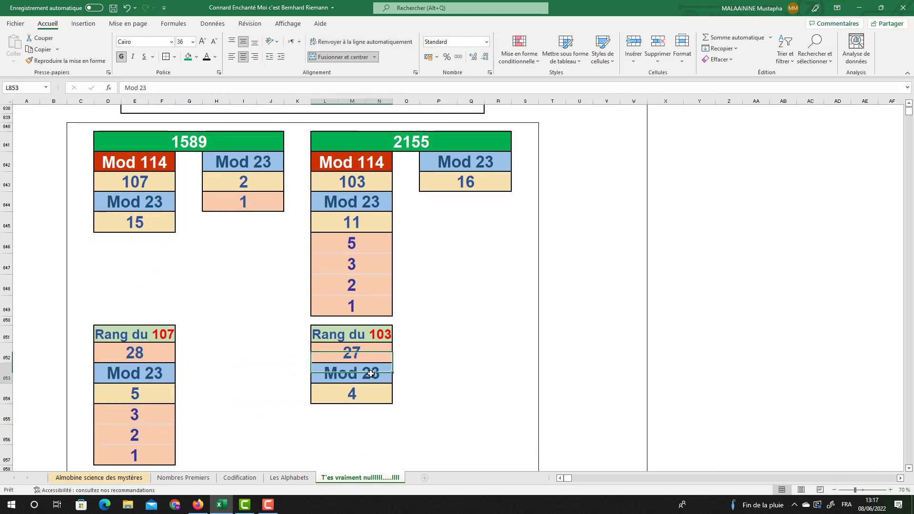
left_click(352, 394)
mouse_move(143, 186)
left_mouse_down()
mouse_move(477, 398)
mouse_move(453, 387)
mouse_move(449, 404)
mouse_move(433, 408)
left_mouse_up()
scroll(453, 388, "down", 1)
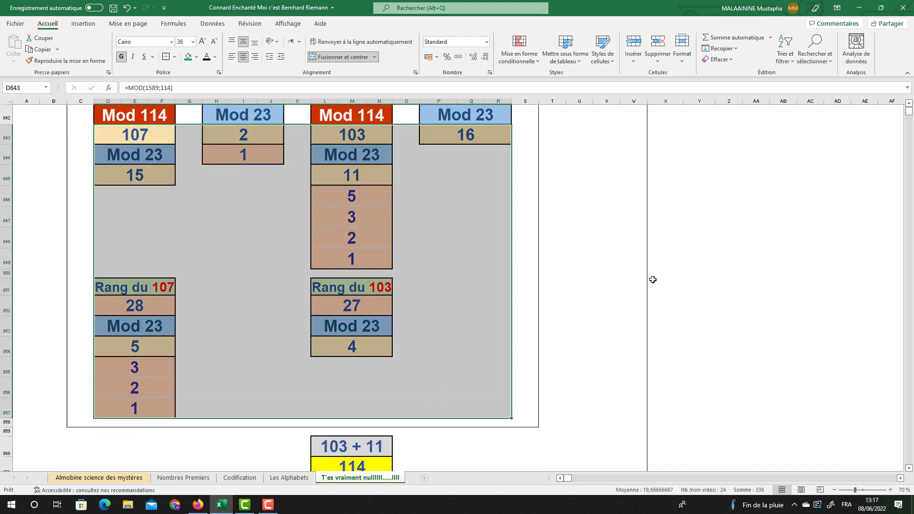
Trace the 2155 table values used in the "103 + 11" and "103 + 5 + 3 + 2 + 1" sums of rows 860 to 864.
scroll(652, 281, "up", 1)
left_click(350, 177)
left_click(348, 212)
scroll(378, 208, "down", 3)
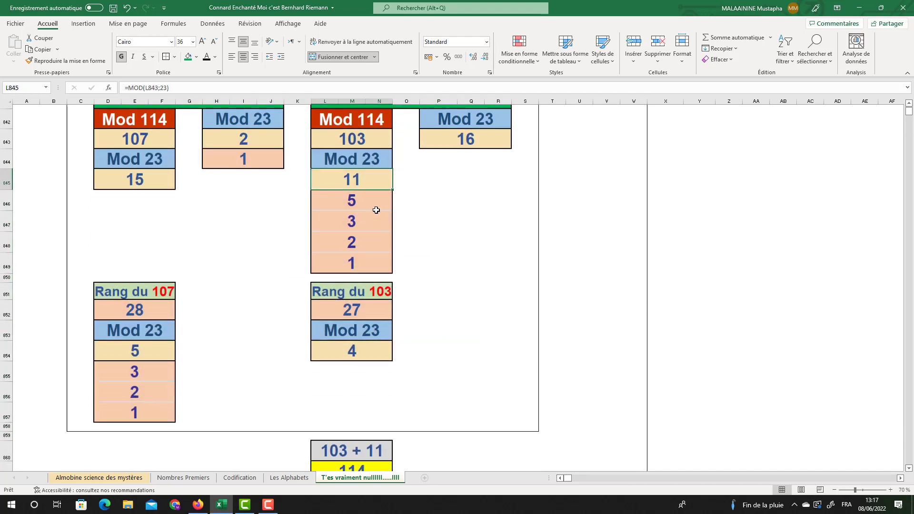
left_click(362, 346)
scroll(387, 288, "up", 3)
left_click(353, 186)
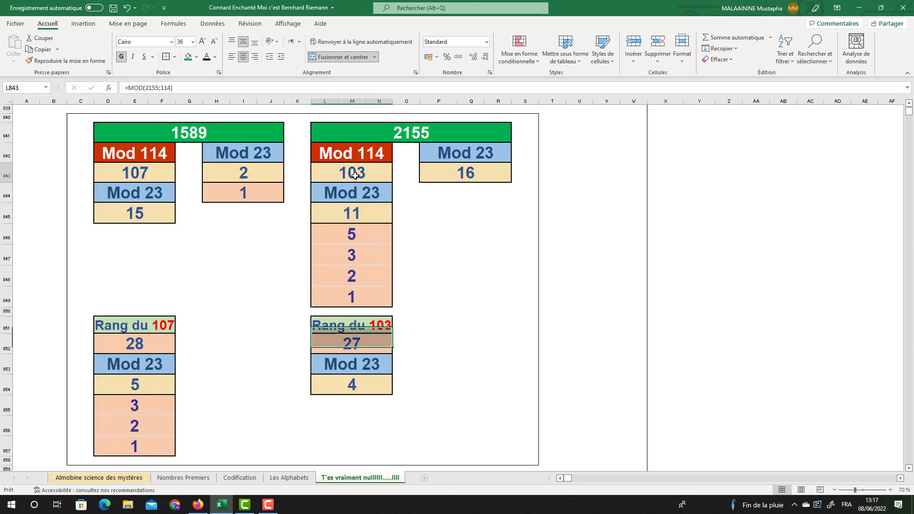
left_click(351, 256)
scroll(351, 306, "down", 3)
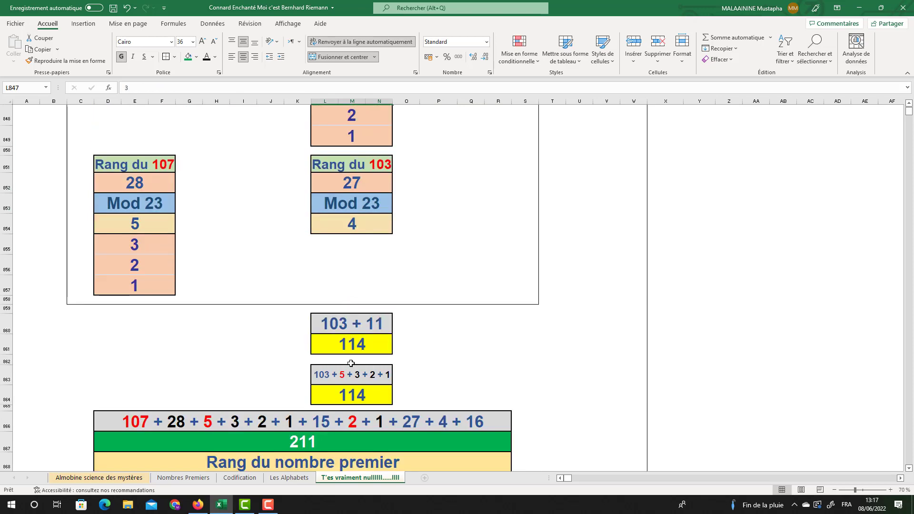
Inspect the cells referenced by the sum formula in D867 and check the "Rang du nombre premier" value beneath it.
left_click(310, 443)
double_click(310, 443)
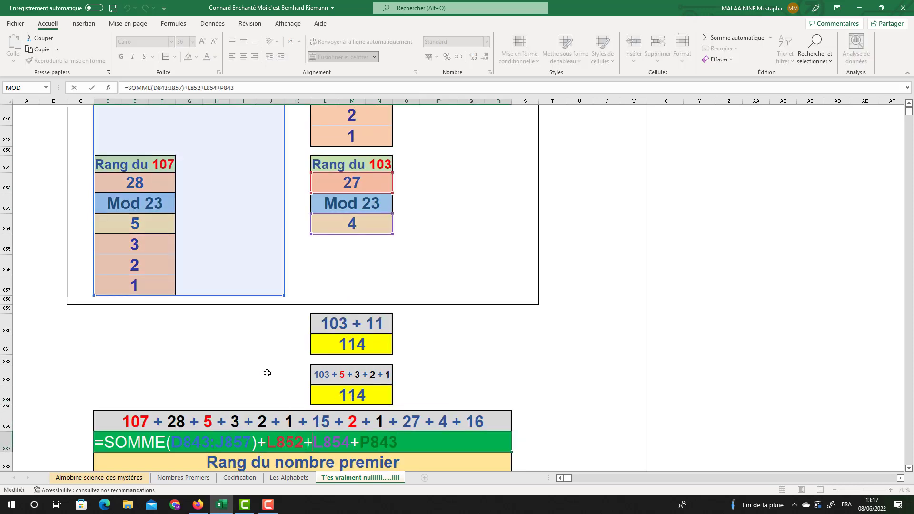
scroll(265, 373, "up", 3)
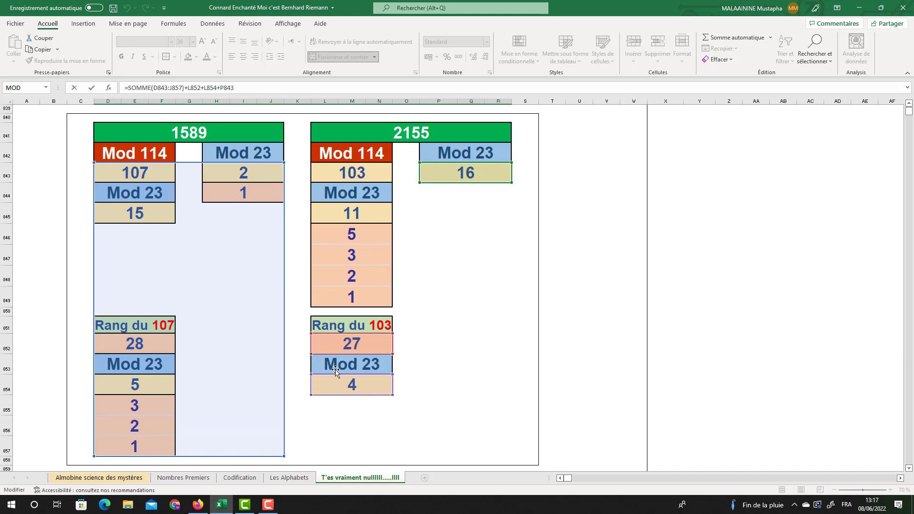
key("Return")
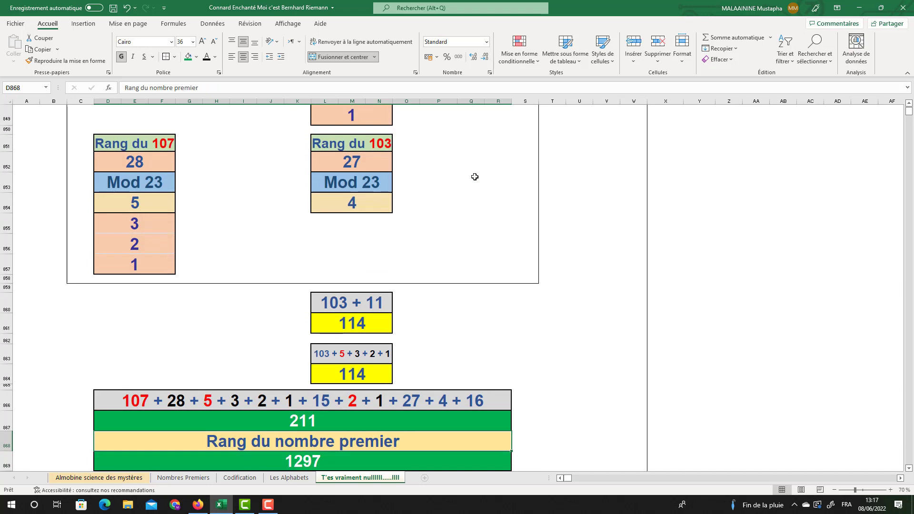
key("Return")
scroll(324, 417, "down", 3)
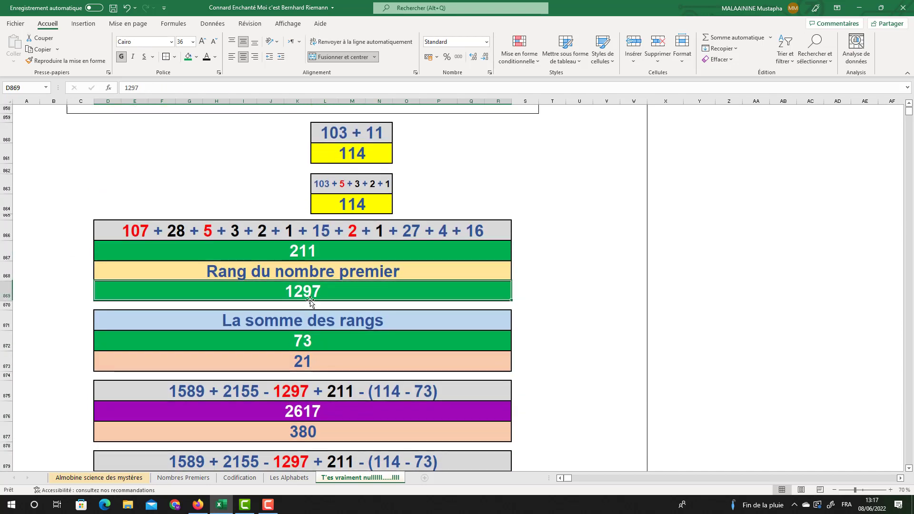
Inspect the cells added by the "La somme des rangs" formula in D872 and check its rank in D873.
double_click(300, 336)
scroll(304, 331, "up", 5)
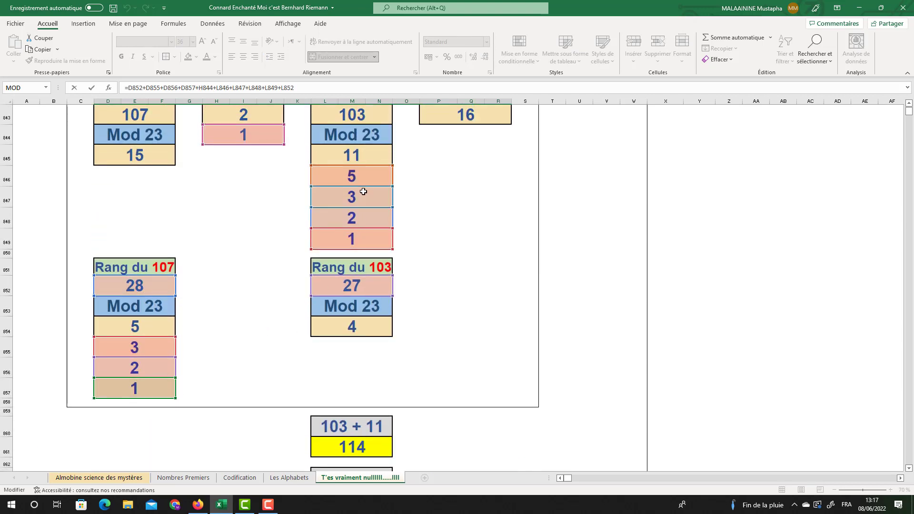
key("Return")
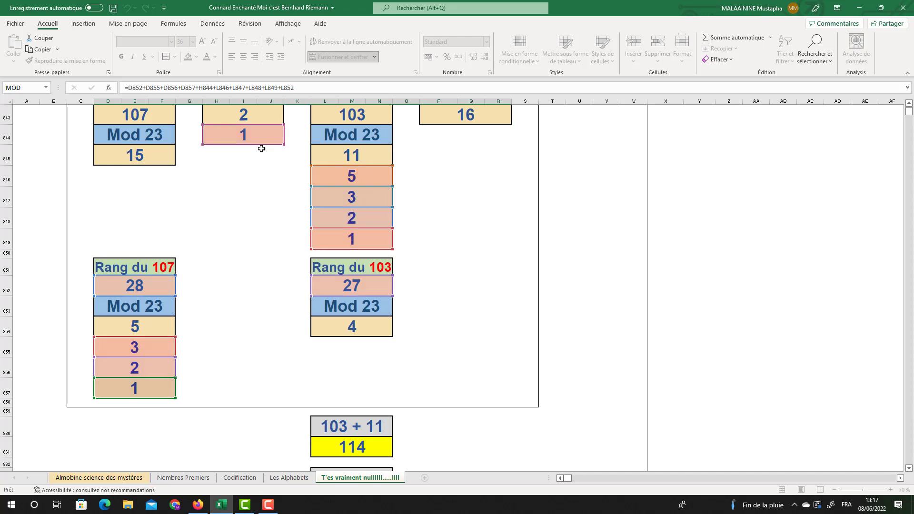
key("Up")
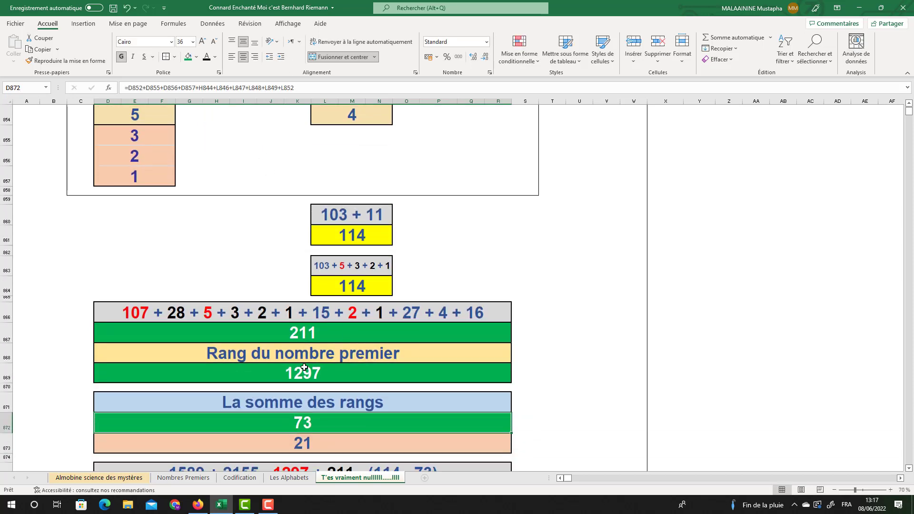
scroll(305, 368, "down", 1)
left_click(300, 381)
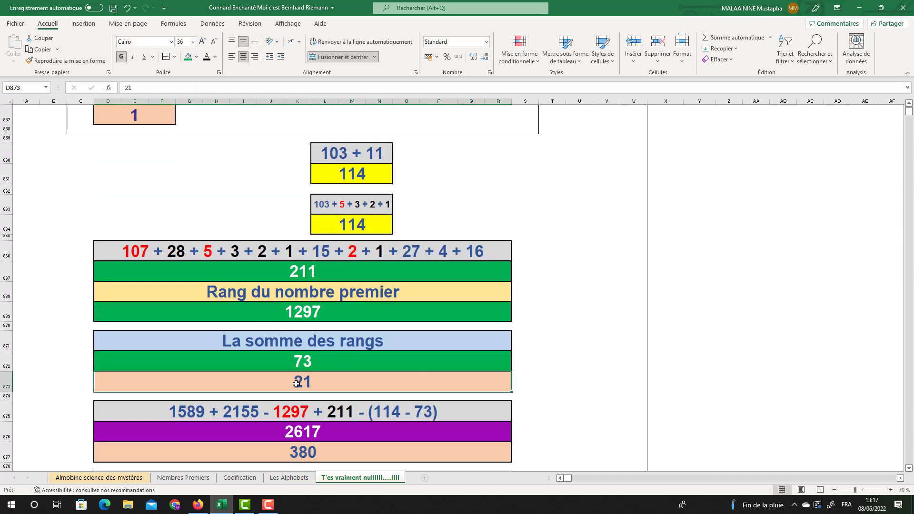
Trace every cell referenced by the "1589 + 2155 - 1297 + 211 - (114 - 73)" formula in D876.
double_click(309, 433)
scroll(352, 352, "up", 7)
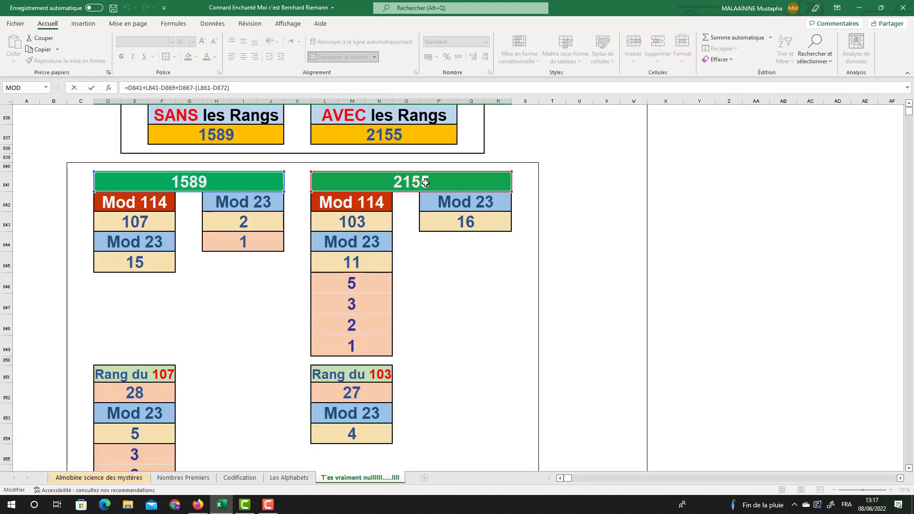
scroll(426, 183, "down", 6)
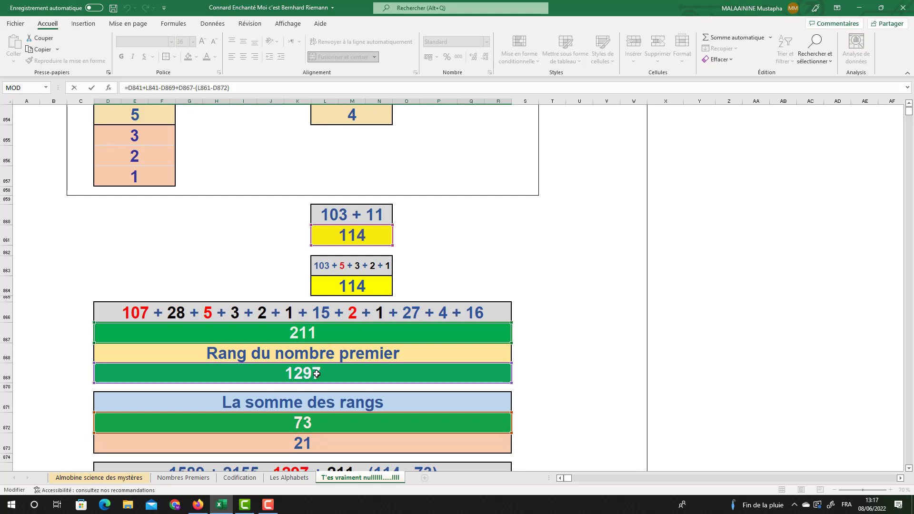
scroll(308, 330, "down", 2)
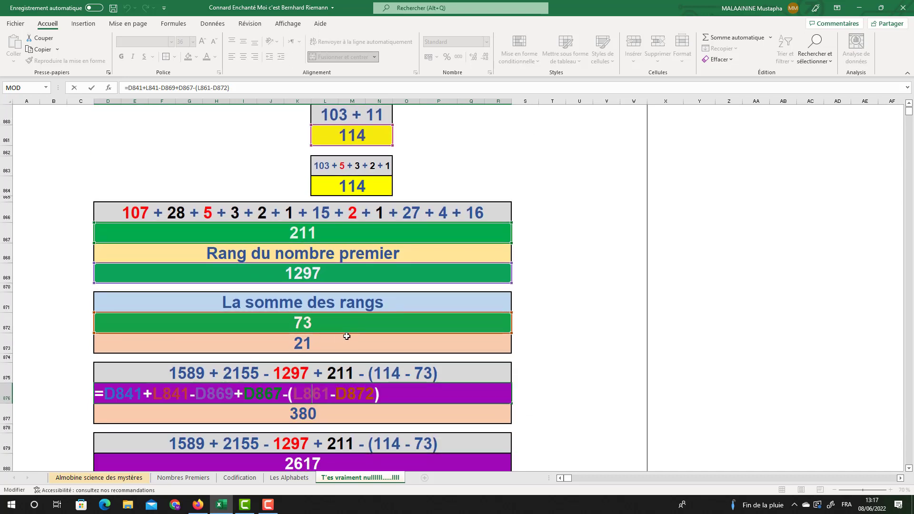
scroll(352, 190, "up", 1)
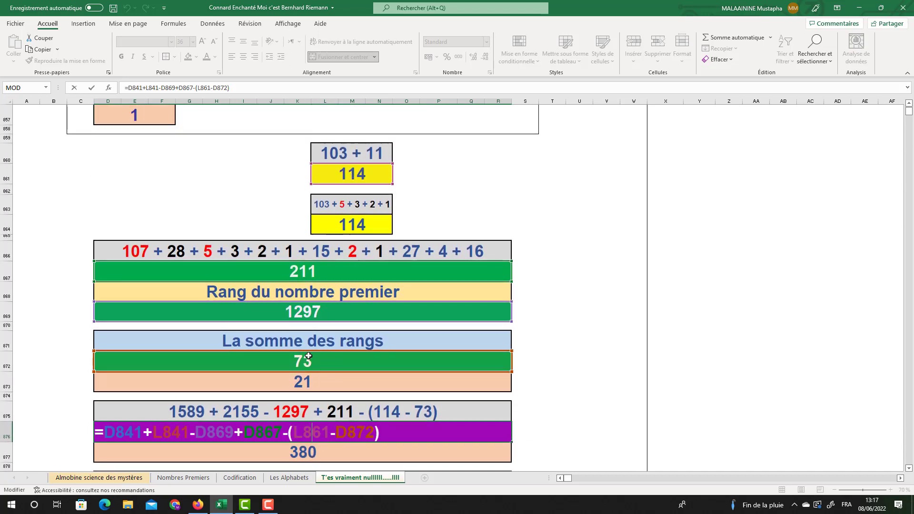
key("Return")
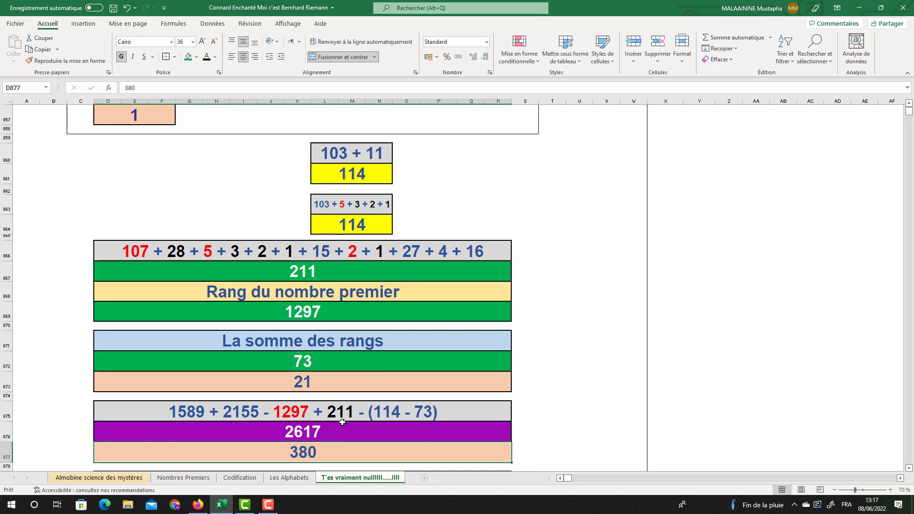
left_click(308, 426)
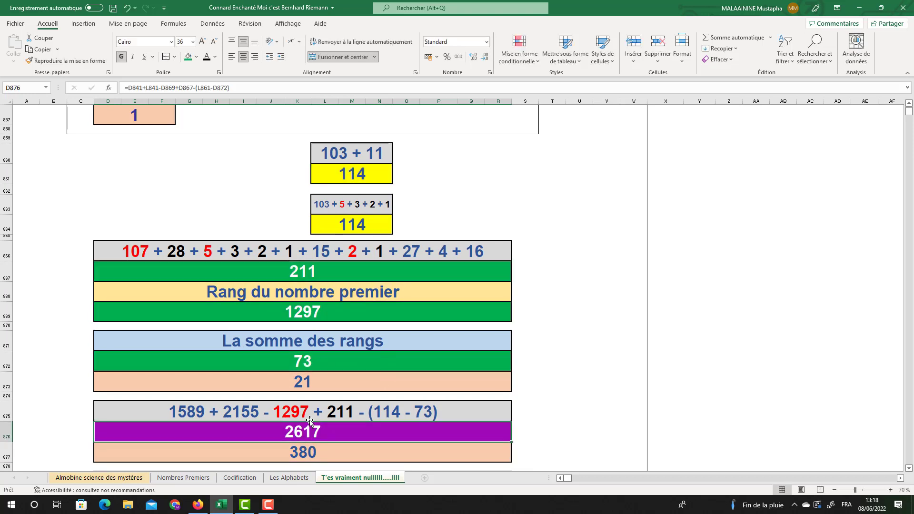
Check the rank in D877 and compare the second version of the calculation in D880 with the sum in L864.
scroll(309, 420, "down", 1)
left_click(309, 421)
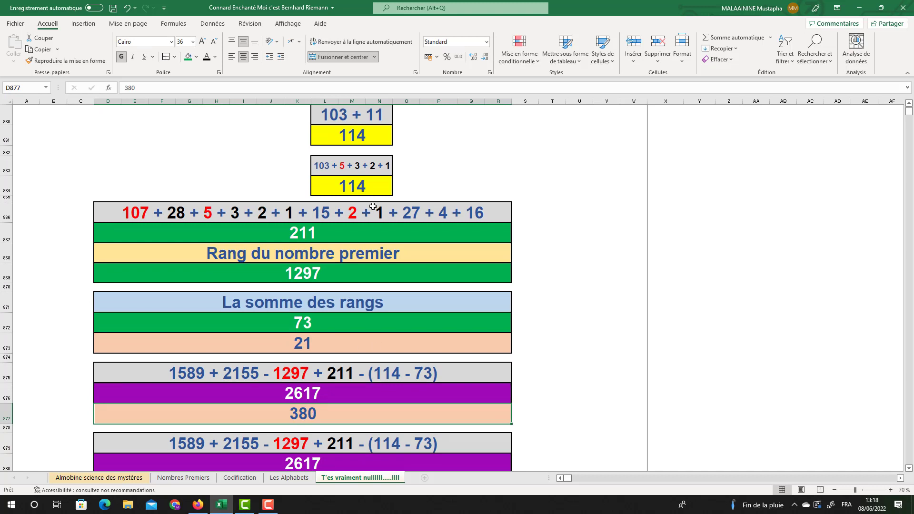
left_click(354, 186)
scroll(354, 186, "down", 1)
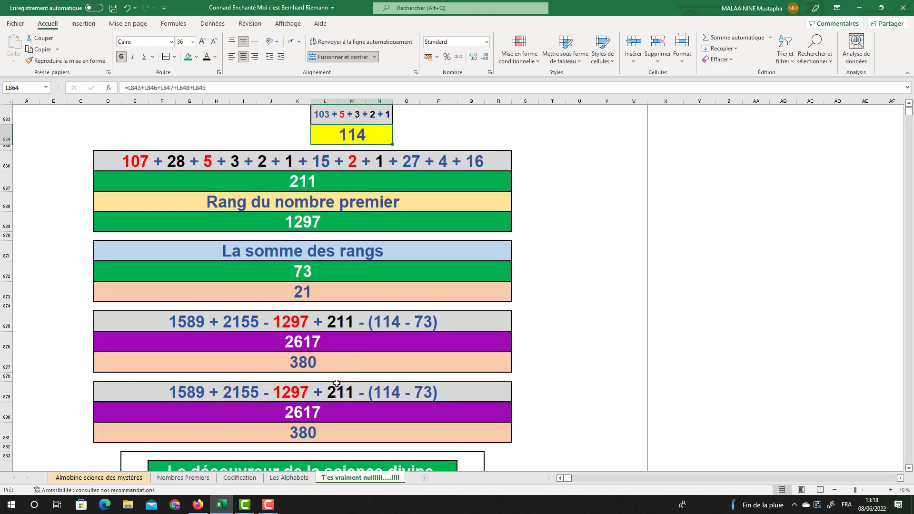
left_click(295, 413)
scroll(298, 387, "down", 3)
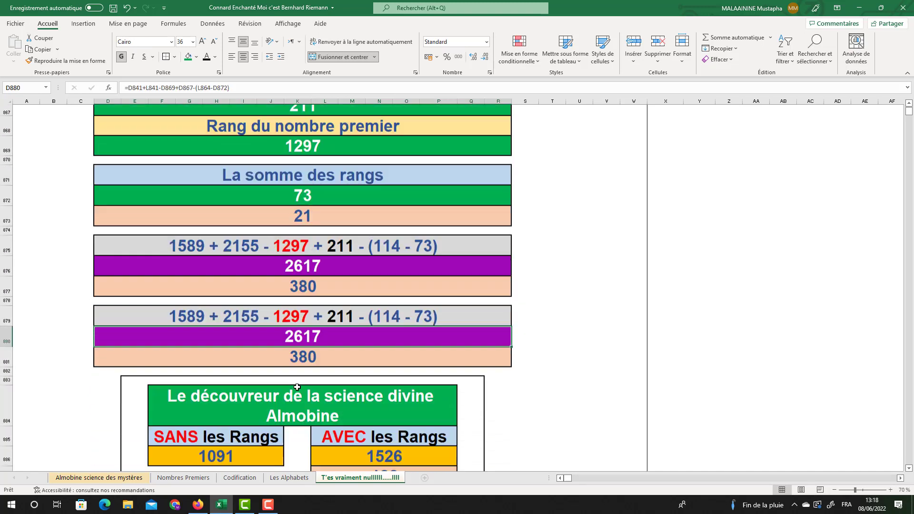
Compare the "1091 + 1526" sum in D891 with the "Le découvreur de la science divine Almobine" block and the "T'es vraiment nul" totals.
scroll(326, 336, "down", 1)
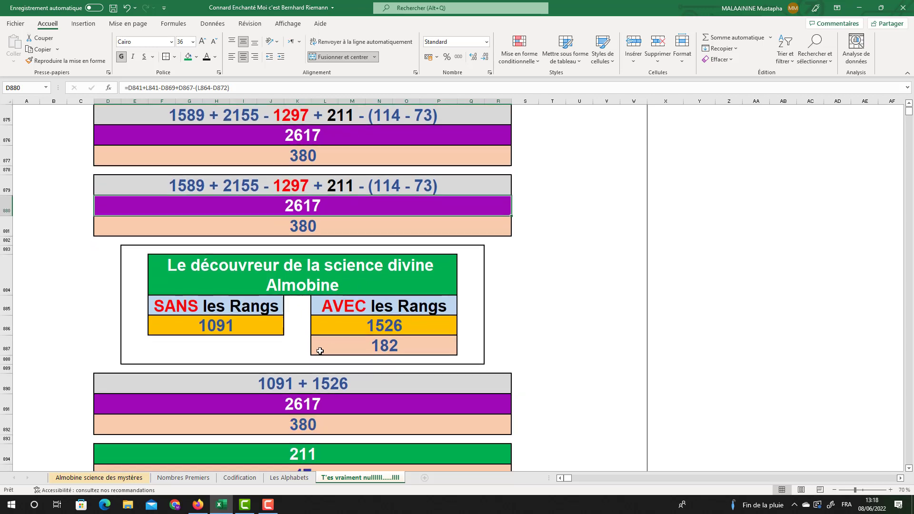
left_click(304, 401)
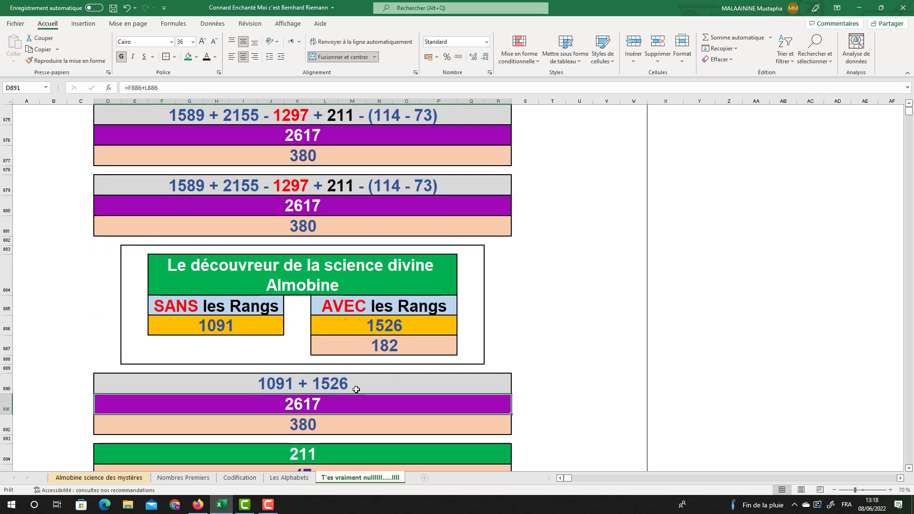
scroll(356, 388, "up", 16)
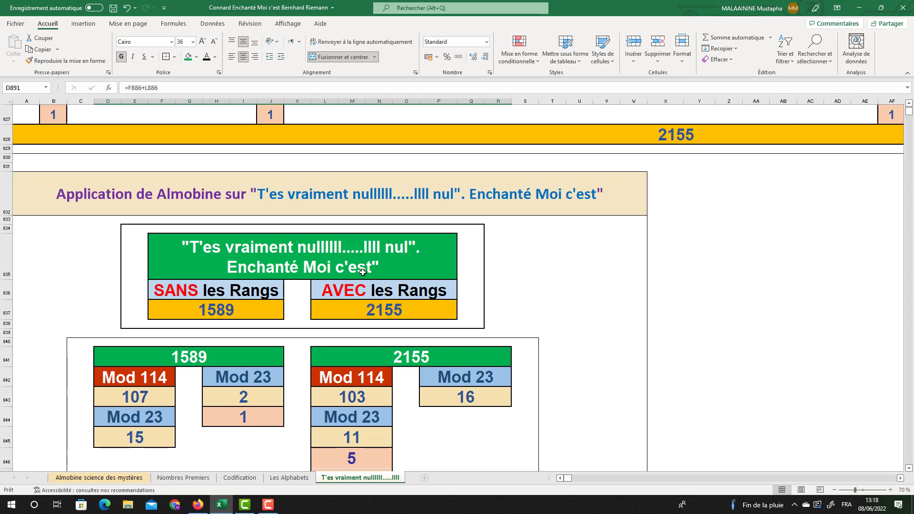
scroll(362, 272, "down", 12)
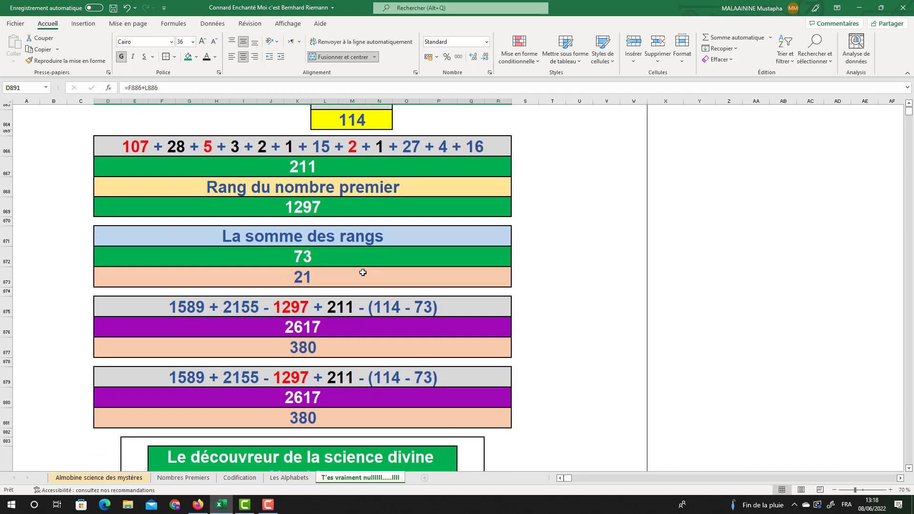
scroll(363, 272, "down", 3)
left_click(313, 338)
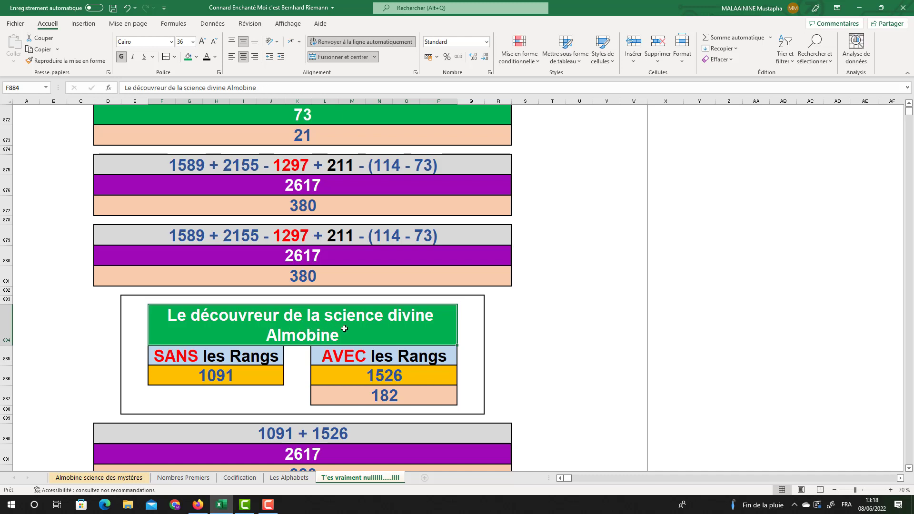
scroll(344, 329, "down", 1)
left_click(297, 400)
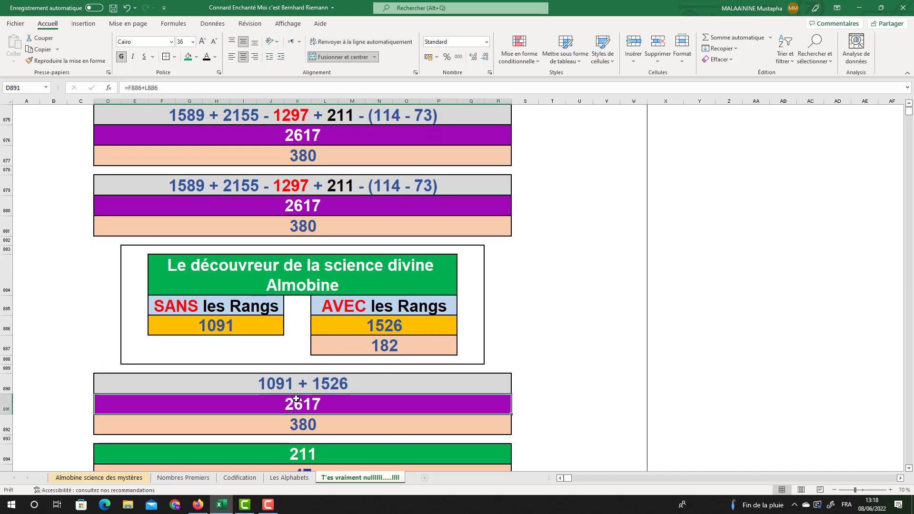
Check the rank in D892, then compare the sum in D867 with D894 and its ranks in D895 and D896.
scroll(296, 400, "down", 1)
left_click(306, 364)
scroll(328, 372, "up", 6)
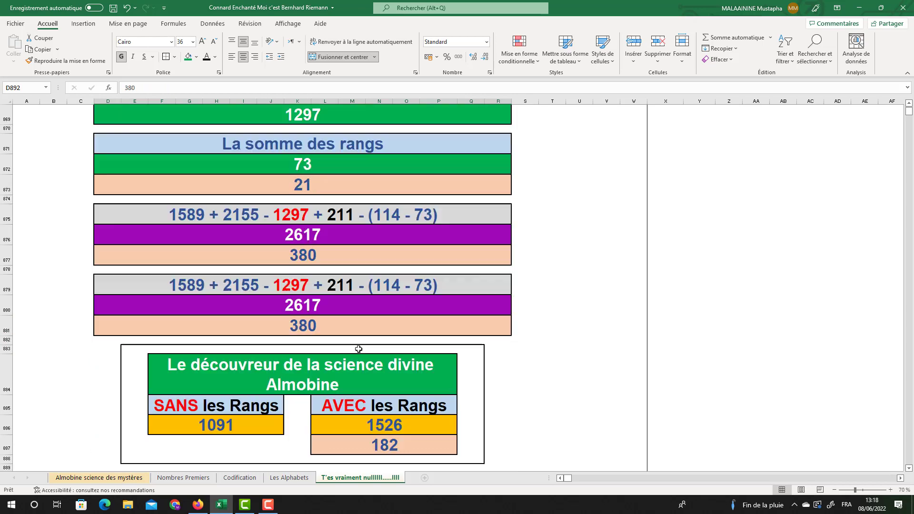
scroll(359, 349, "up", 2)
left_click(294, 340)
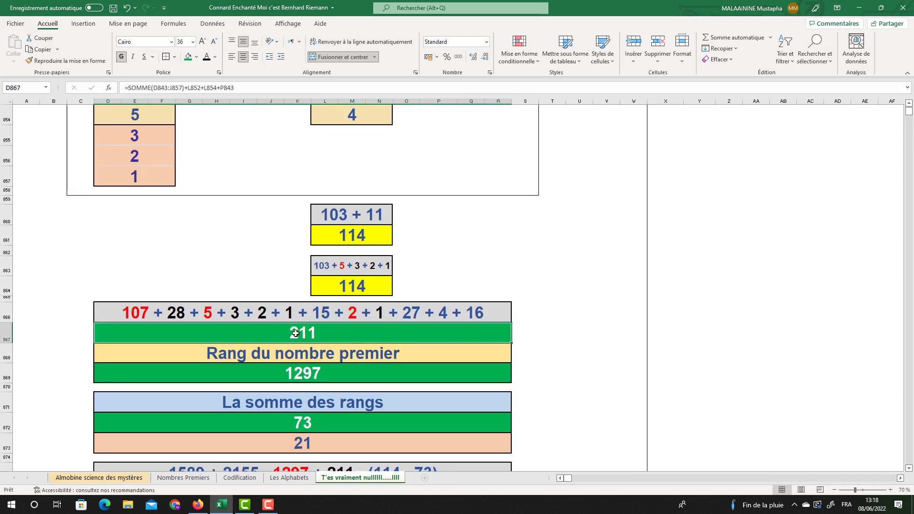
scroll(295, 336, "down", 9)
left_click(294, 343)
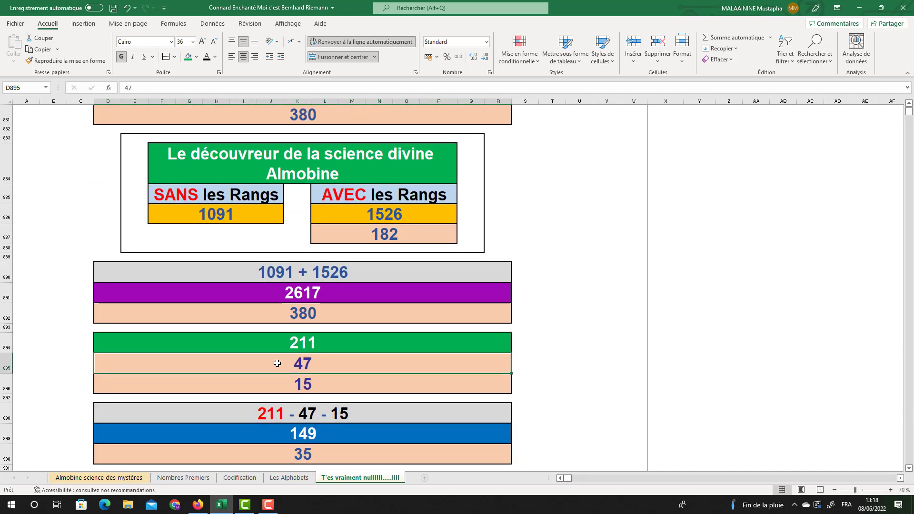
left_click(298, 388)
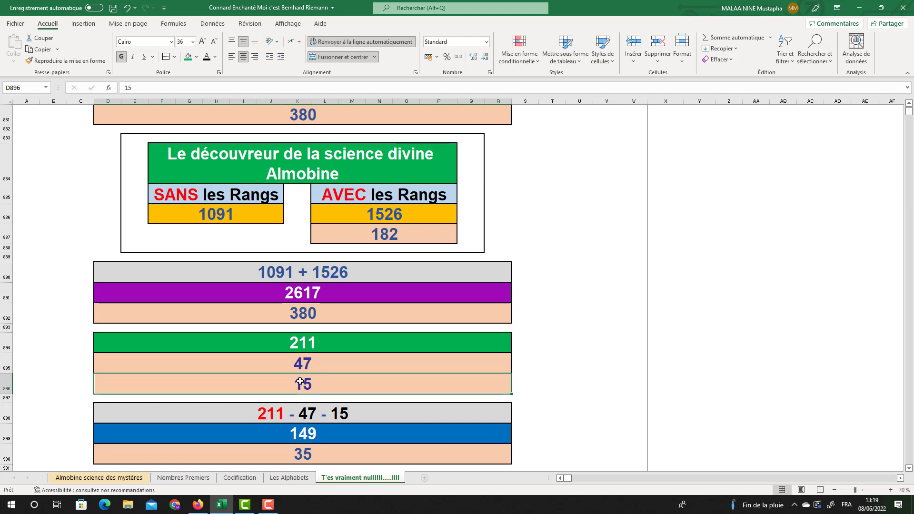
scroll(301, 379, "down", 1)
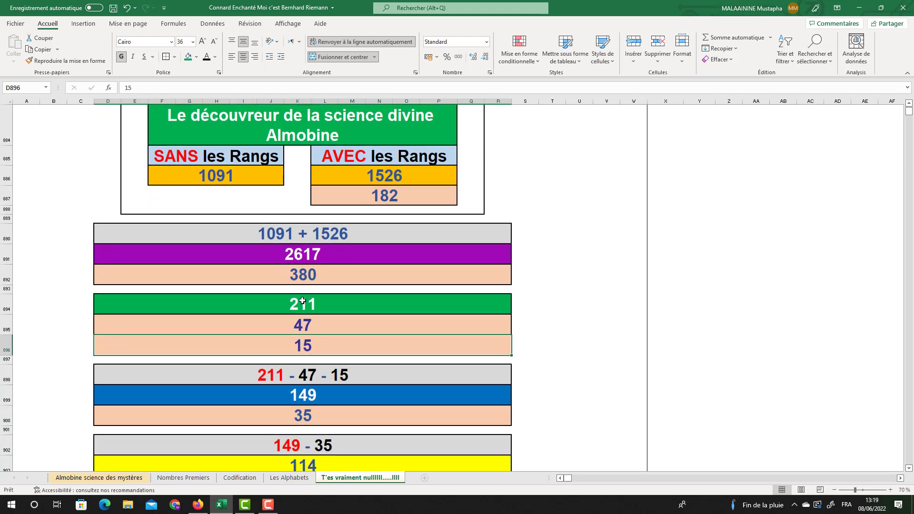
Follow the "211 - 47 - 15" subtraction from D894:D896 to D899, its rank in D900, and the "149 - 35" formula in D903.
left_click(301, 301)
left_click(299, 323)
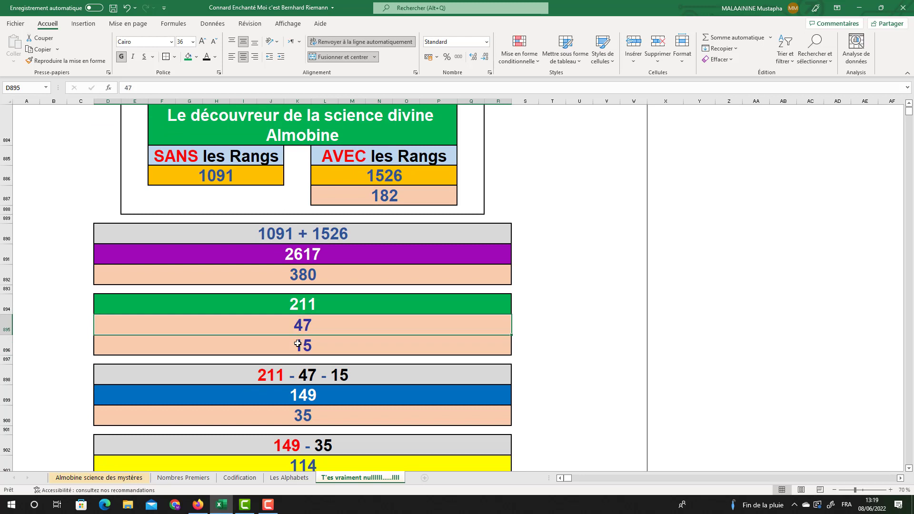
left_click(298, 344)
left_click(305, 396)
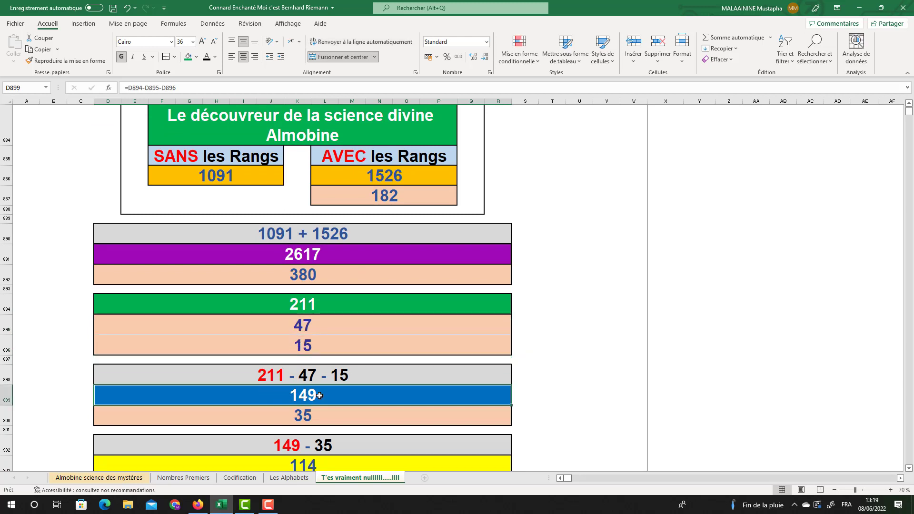
scroll(319, 395, "down", 1)
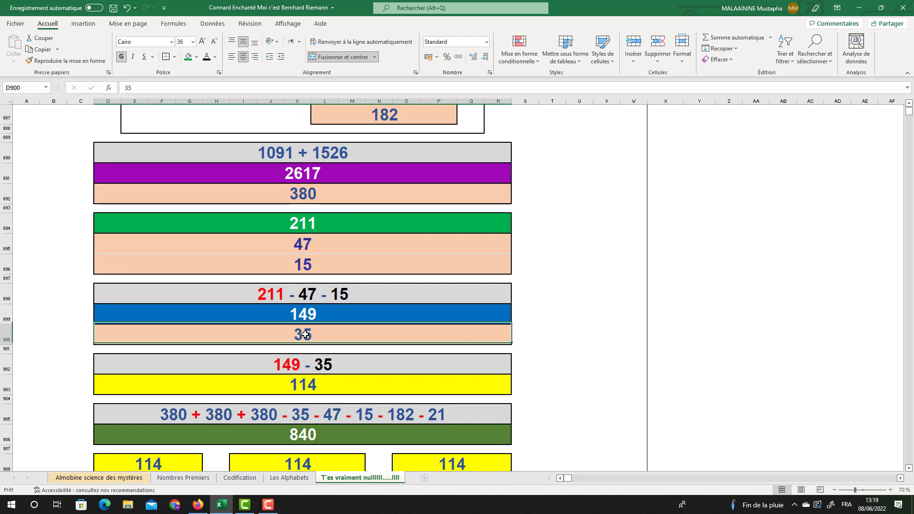
left_click(305, 386)
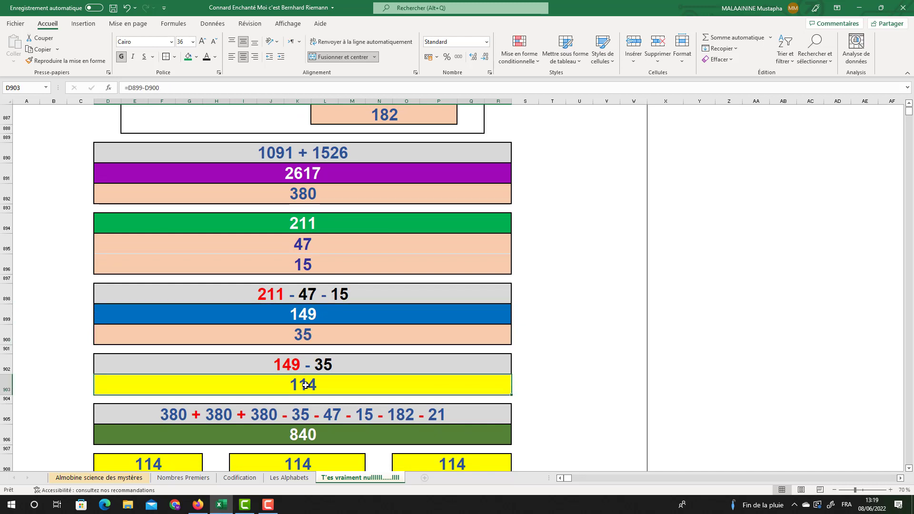
Trace every cell referenced by the "380 + 380 + 380 - 35 - 47 - 15 - 182 - 21" formula in D906.
left_click(174, 417)
double_click(288, 433)
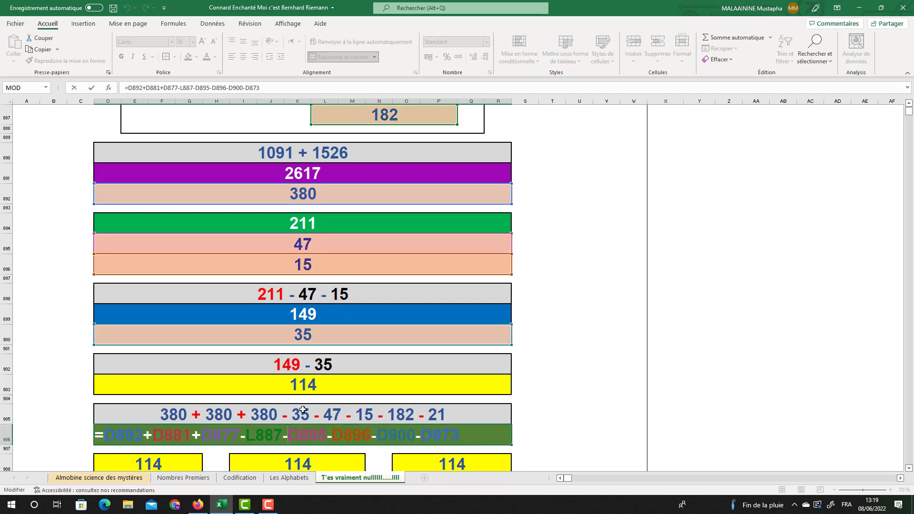
scroll(307, 402, "up", 4)
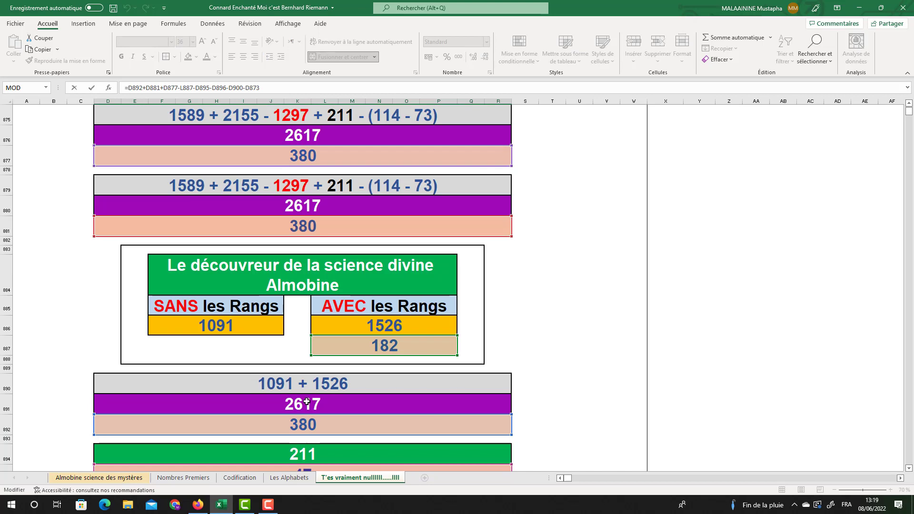
scroll(306, 402, "down", 3)
scroll(336, 384, "up", 4)
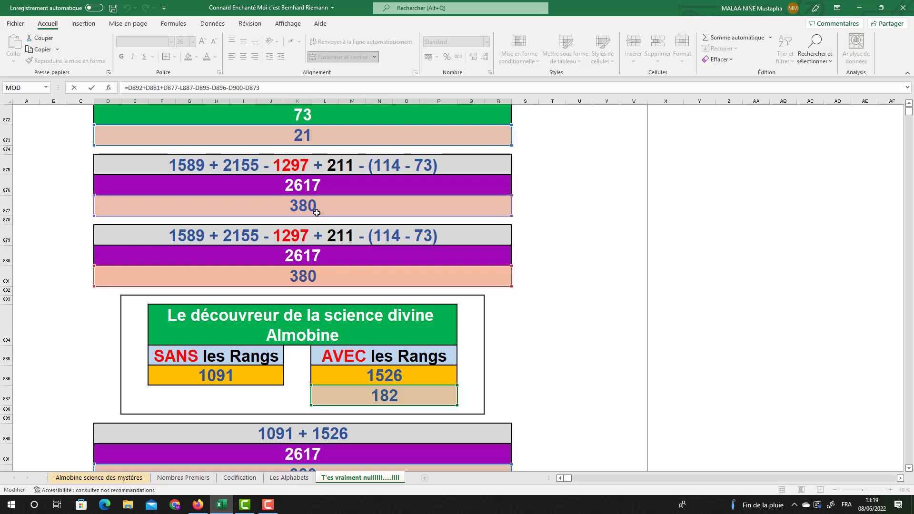
scroll(316, 212, "up", 4)
scroll(315, 224, "down", 4)
scroll(314, 225, "down", 9)
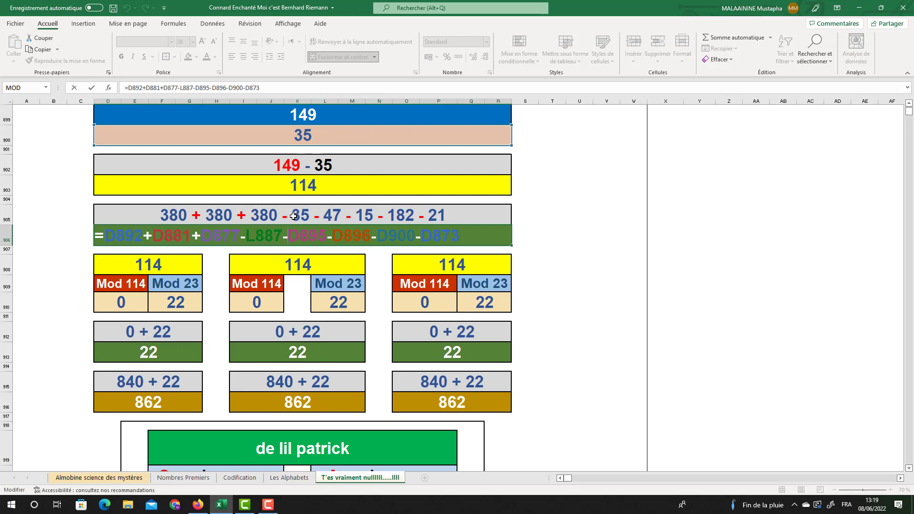
scroll(409, 225, "up", 3)
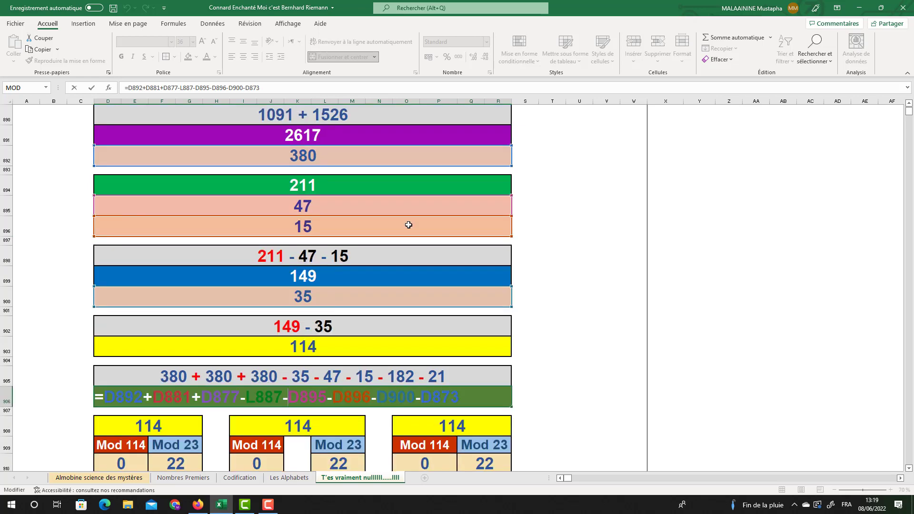
scroll(409, 225, "up", 2)
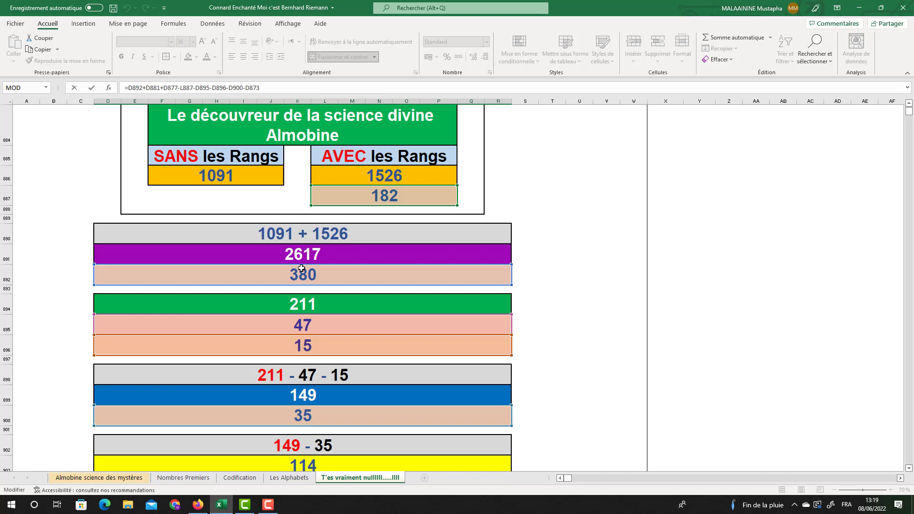
scroll(360, 254, "up", 10)
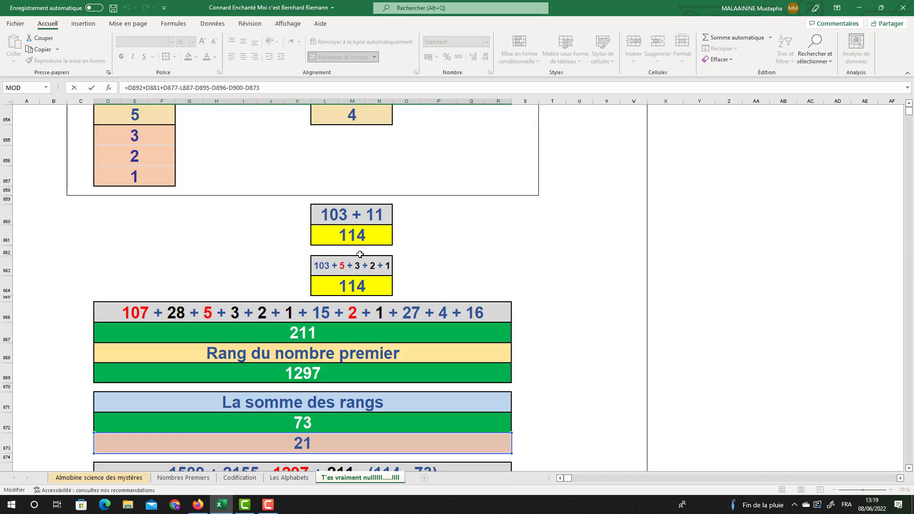
scroll(360, 255, "down", 2)
scroll(293, 330, "down", 9)
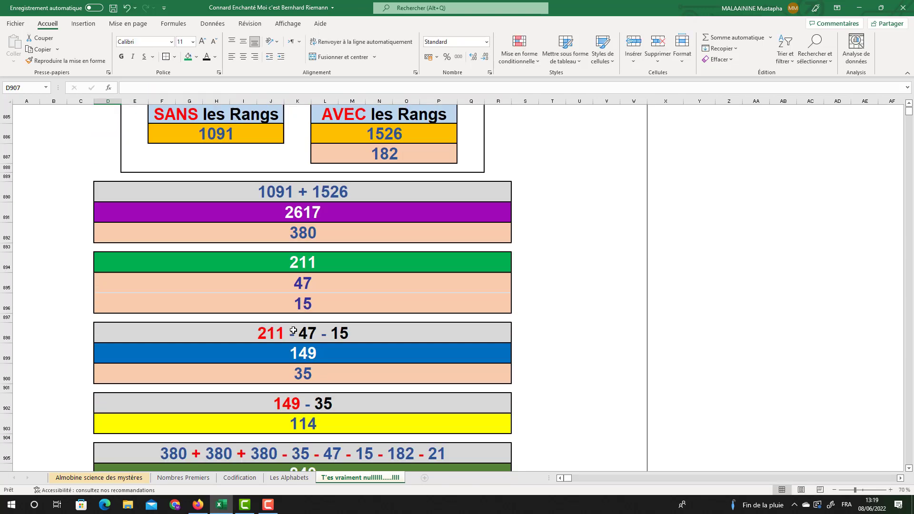
left_click(313, 434)
Compare the three entries in D908, I908 and O908 with the calculations in D903 and L861.
scroll(313, 434, "down", 1)
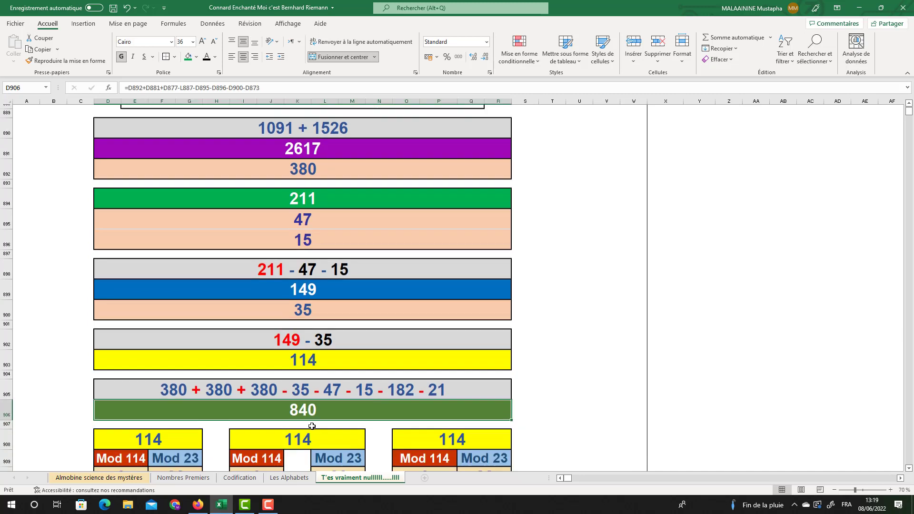
left_click(438, 426)
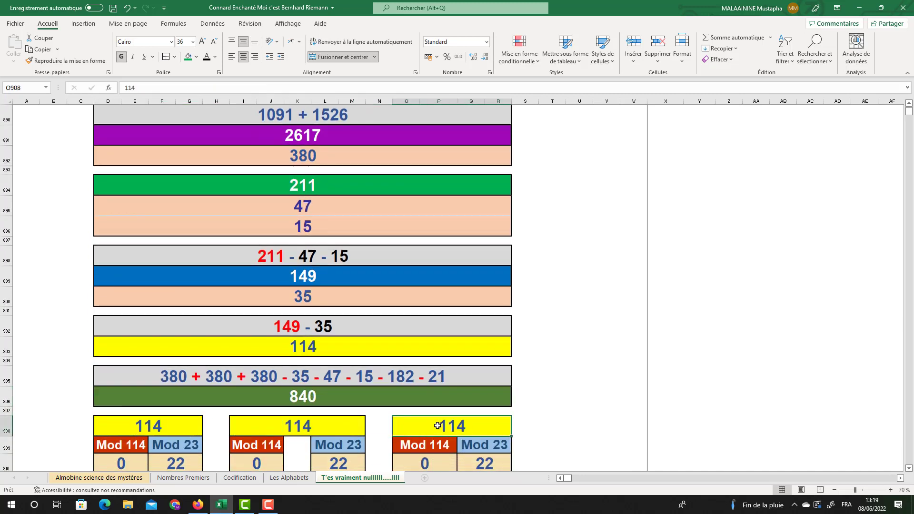
left_click(186, 427)
left_click(248, 427)
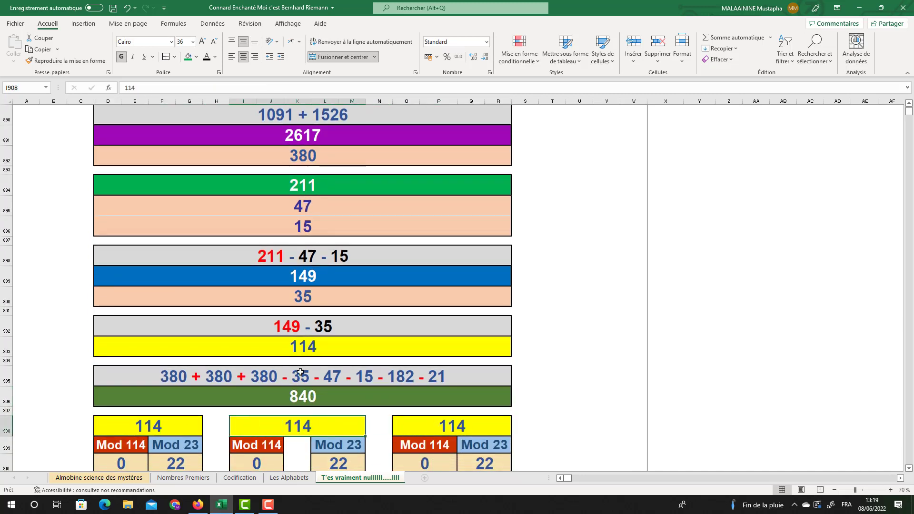
left_click(308, 347)
scroll(308, 347, "up", 11)
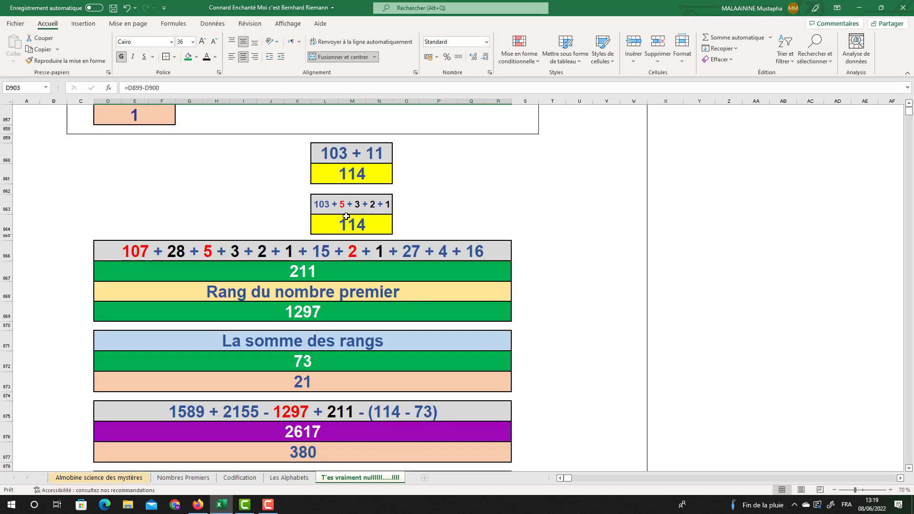
left_click(351, 169)
scroll(329, 280, "down", 10)
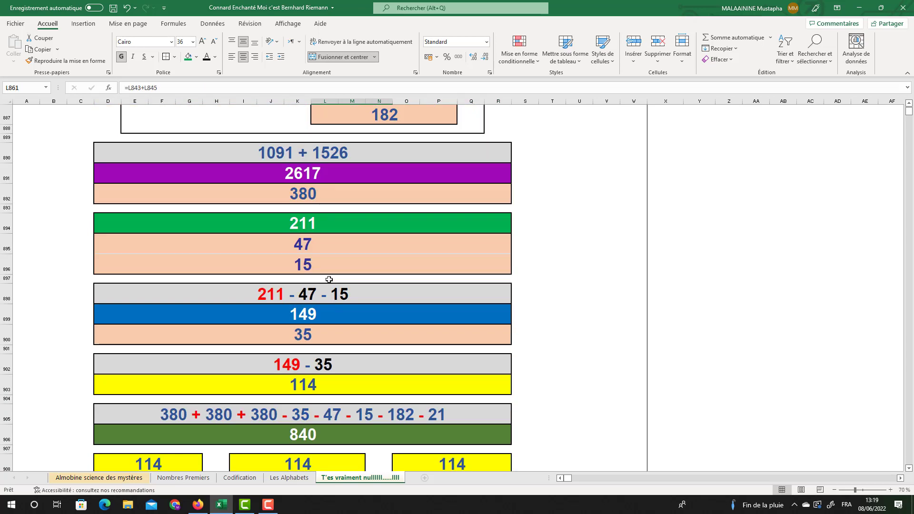
scroll(329, 279, "down", 2)
Inspect the Mod 114 and Mod 23 cells beneath the entry in D908 and glance at the adjacent block.
left_click(158, 365)
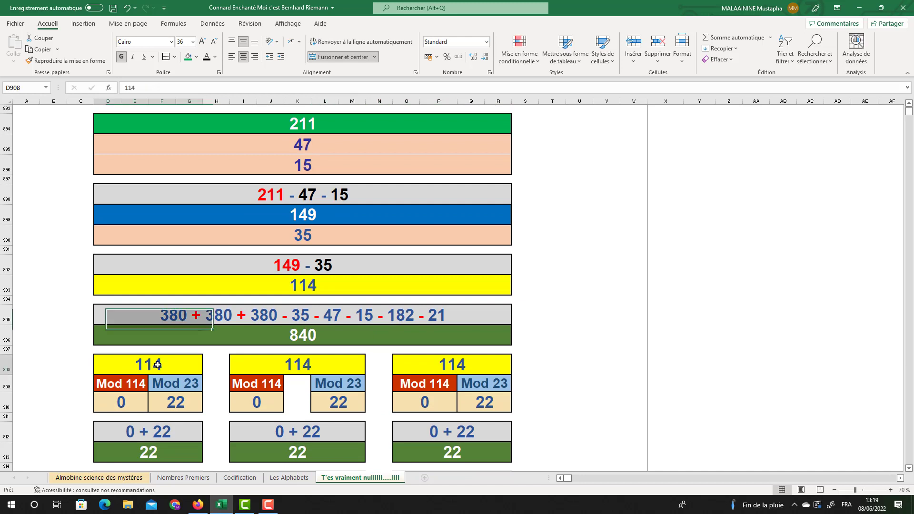
left_click(135, 381)
left_click(128, 403)
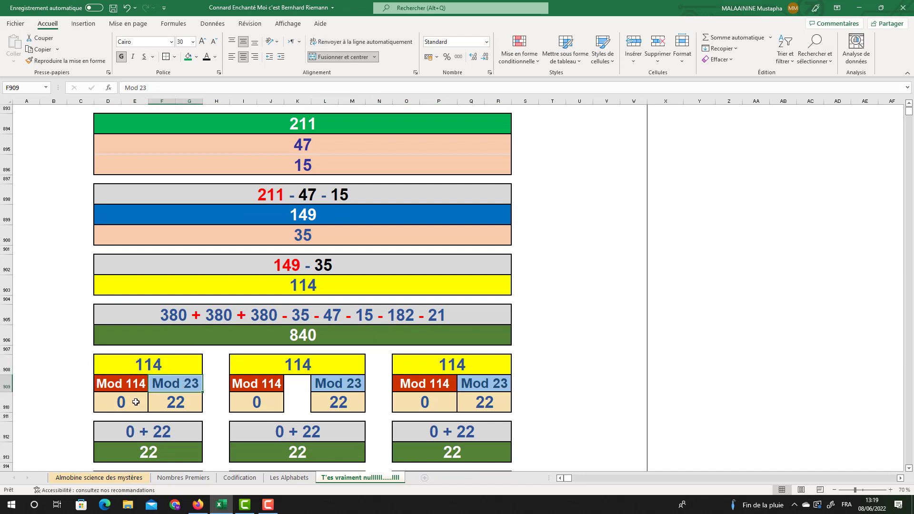
left_click(171, 401)
left_click(298, 403)
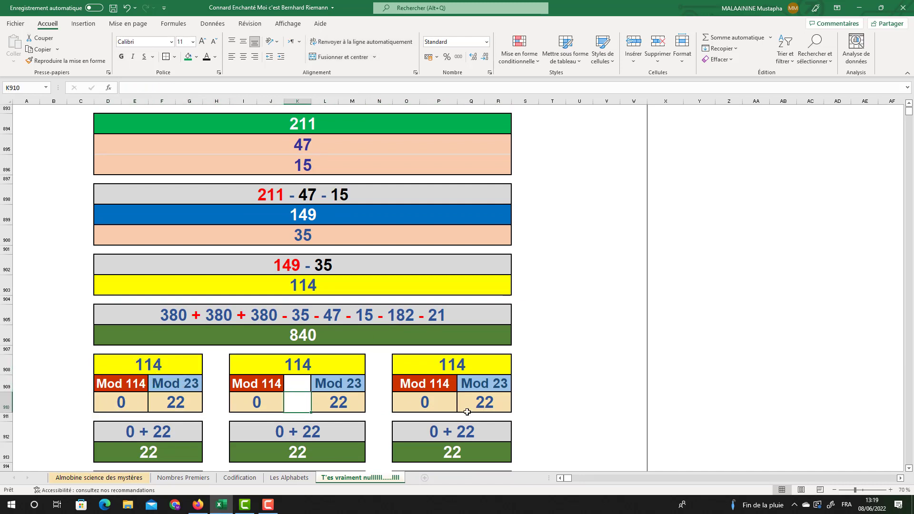
Check the three "0 + 22" sums in row 913 alongside the total in D906.
scroll(184, 401, "down", 1)
left_click(183, 400)
key("Right")
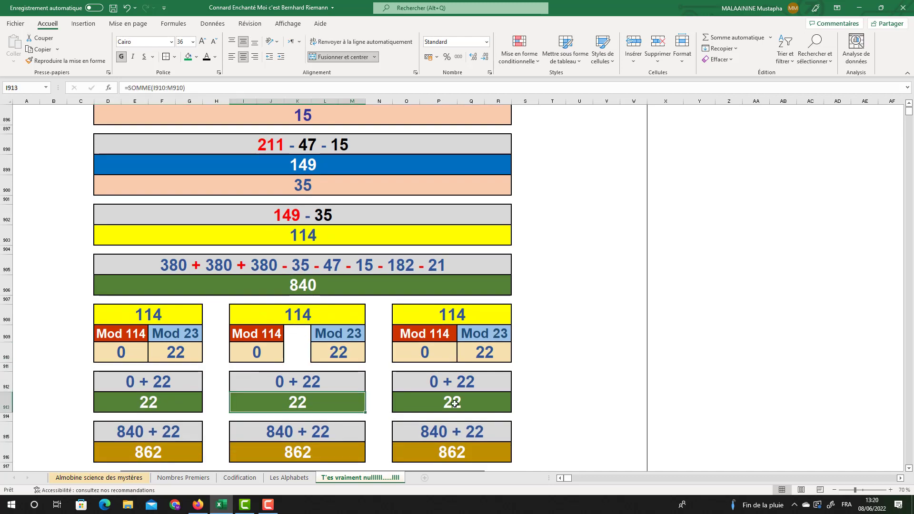
key("Right")
key("Right")
left_click(300, 289)
left_click(174, 400)
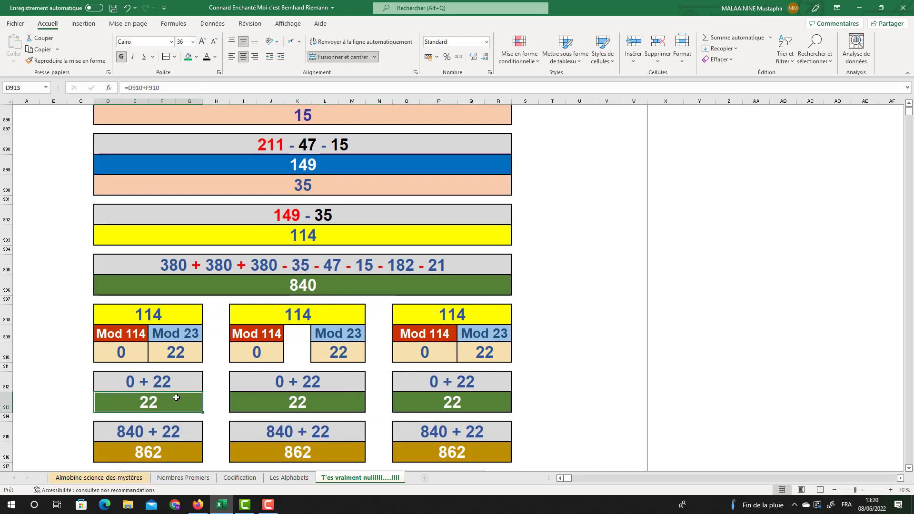
Check the three "840 + 22" sums in D916, I916 and O916.
scroll(157, 402, "down", 1)
left_click(149, 404)
left_click(298, 402)
left_click(441, 400)
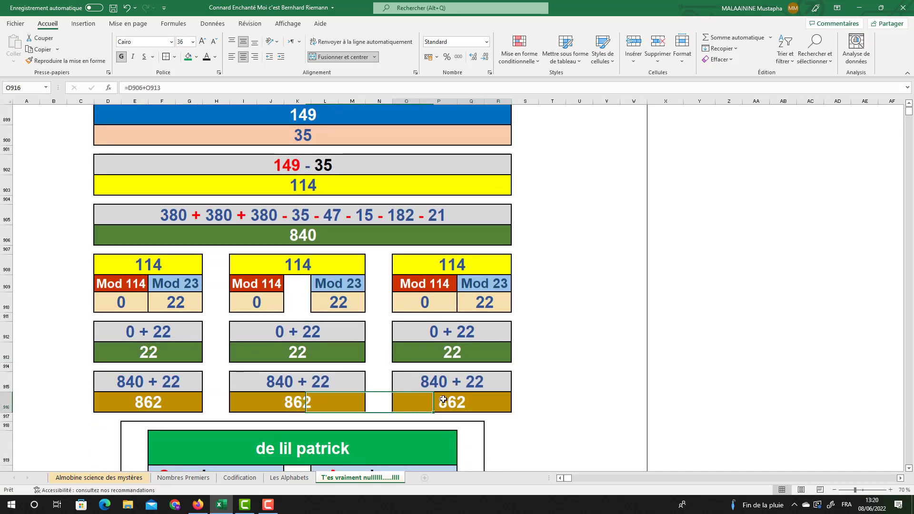
Highlight the "Sans les rangs" and "Avec les rangs" block from C918 down to the "361 + 501" row.
scroll(444, 396, "down", 1)
scroll(444, 396, "down", 3)
left_click_drag(88, 275, 481, 390)
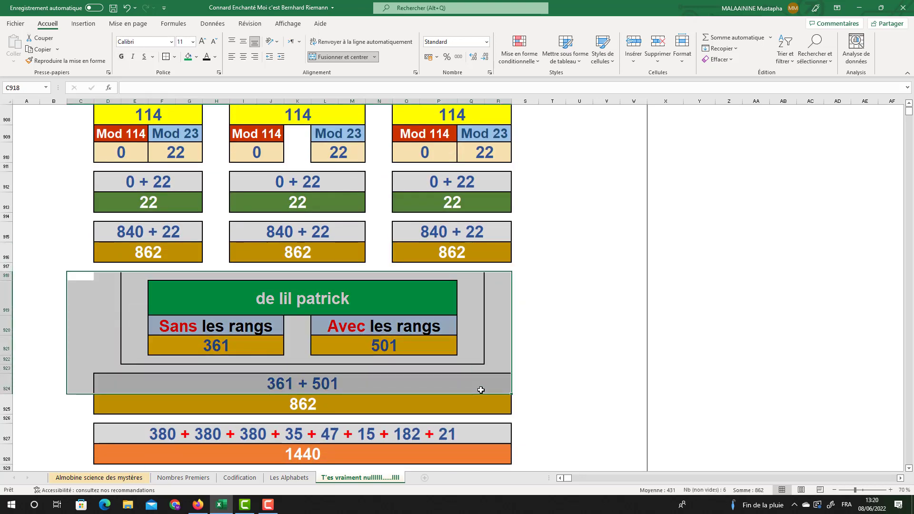
Trace every cell referenced by the "380 + 380 + 380 + 35 + 47 + 15 + 182 + 21" formula in D928 and leave it unchanged.
double_click(306, 455)
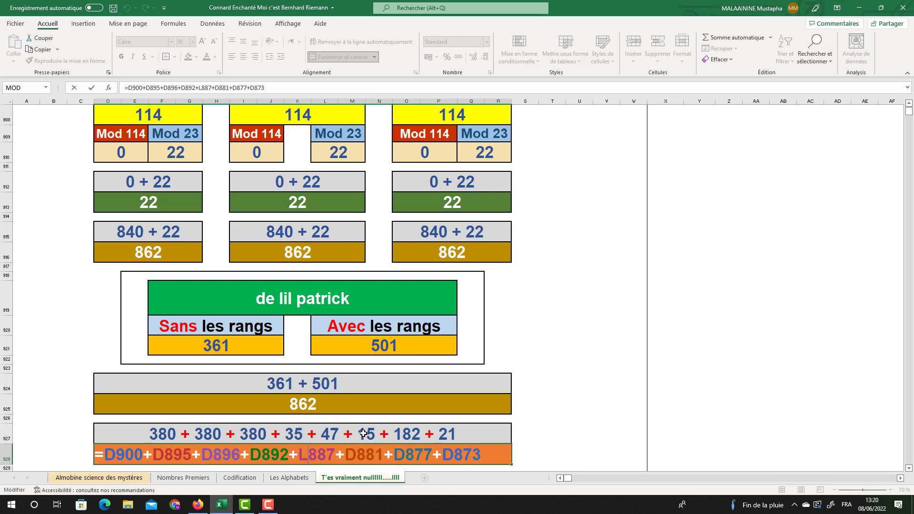
key("Return")
scroll(371, 436, "down", 1)
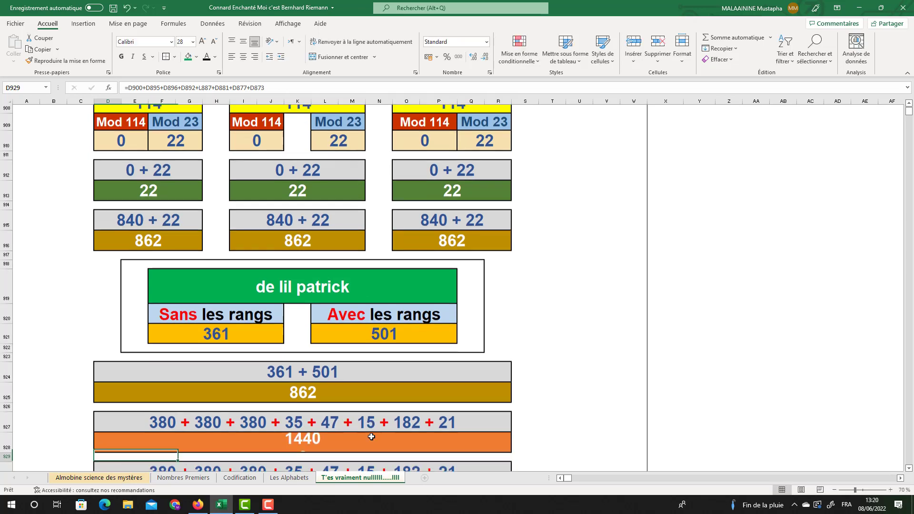
scroll(454, 339, "up", 6)
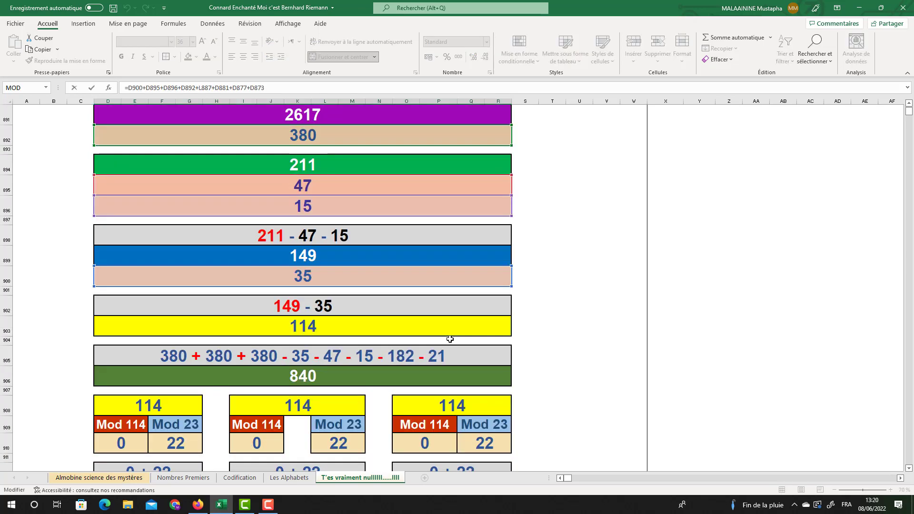
scroll(341, 276, "up", 12)
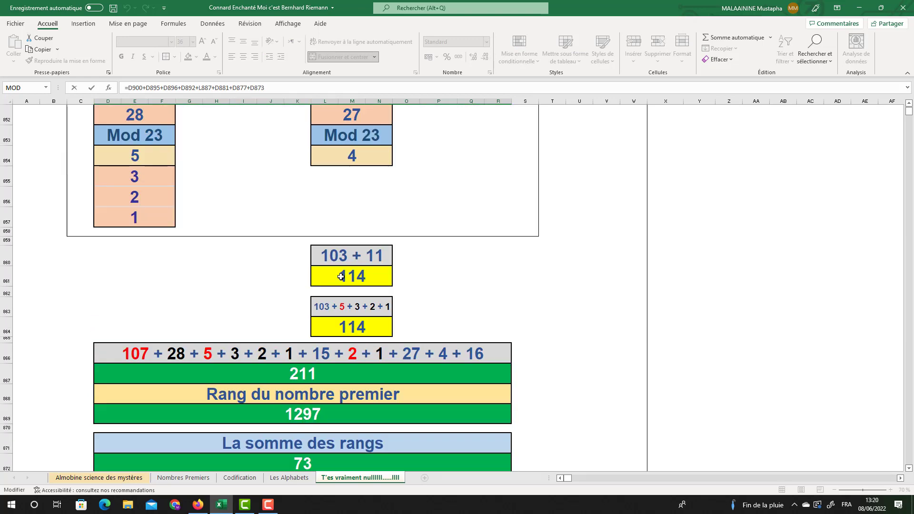
scroll(341, 277, "down", 3)
key("Return")
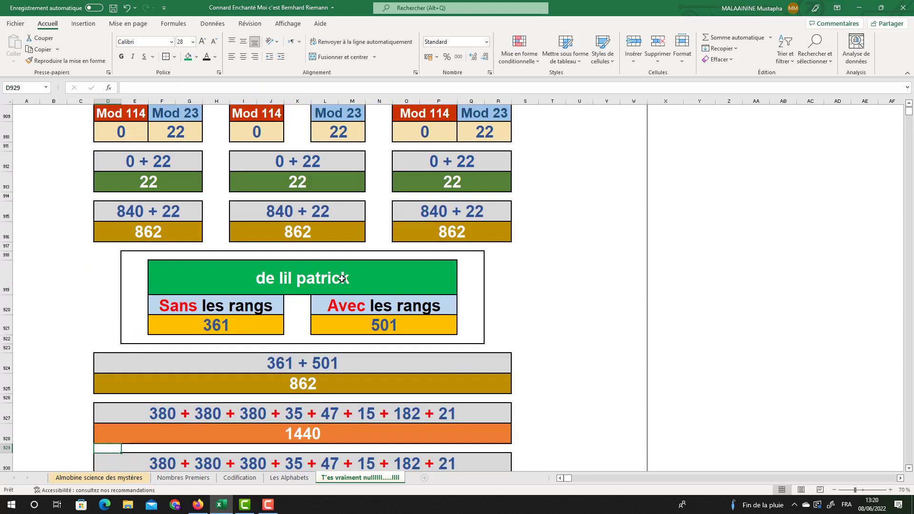
scroll(351, 353, "down", 1)
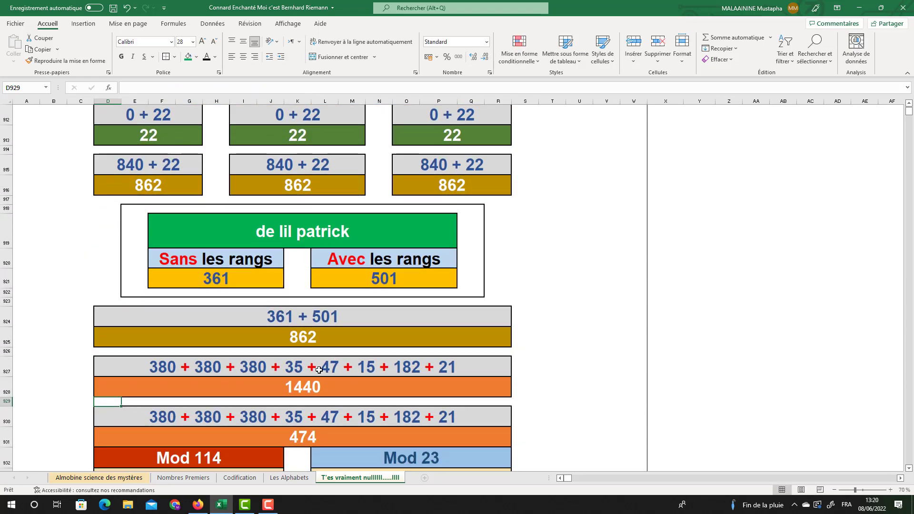
Trace the range summed by the formula in D931 and compare it with the label above it in D930.
left_click(303, 391)
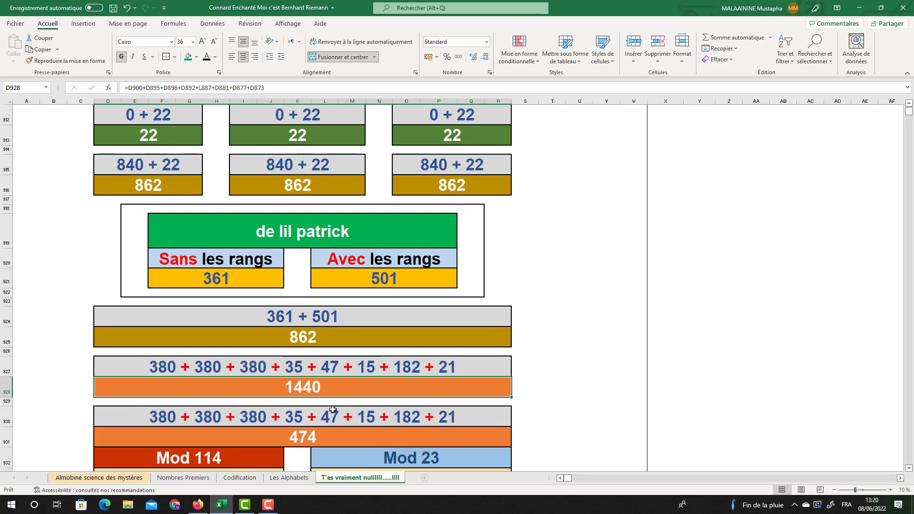
double_click(296, 437)
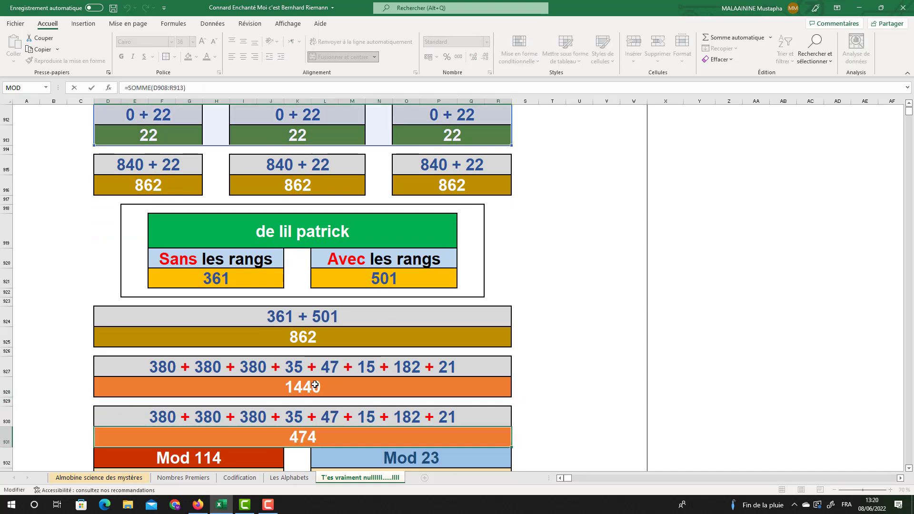
scroll(184, 220, "up", 3)
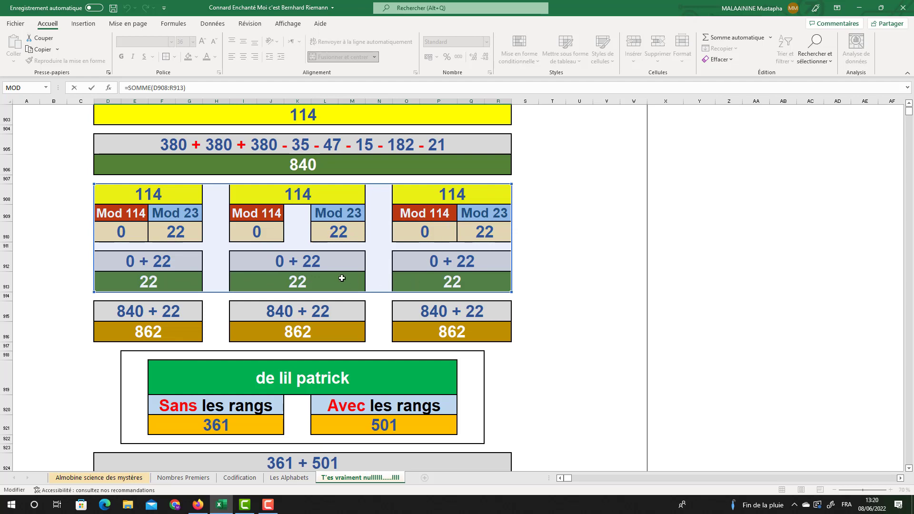
scroll(342, 278, "down", 3)
Clear the incorrect label in D930 and recheck the D908:R913 range in the formula below it.
left_click(279, 412)
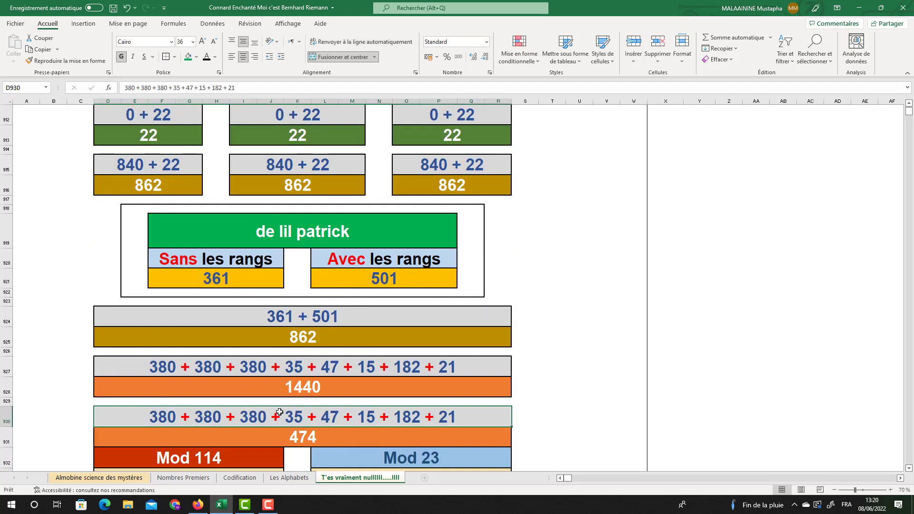
key("Delete")
double_click(312, 431)
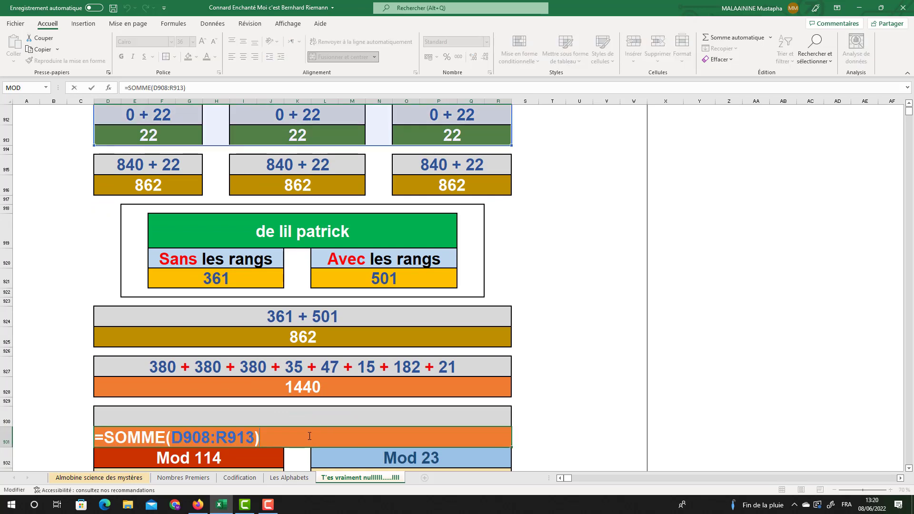
scroll(336, 372, "up", 4)
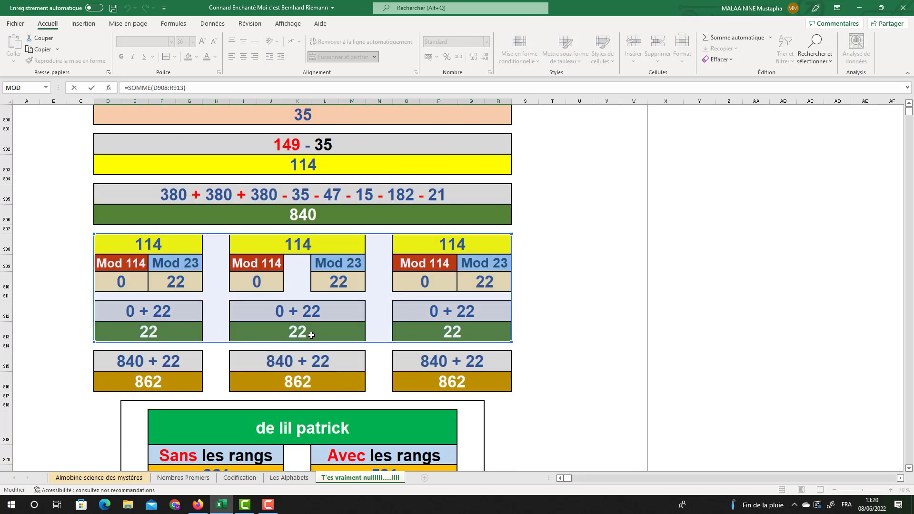
key("Escape")
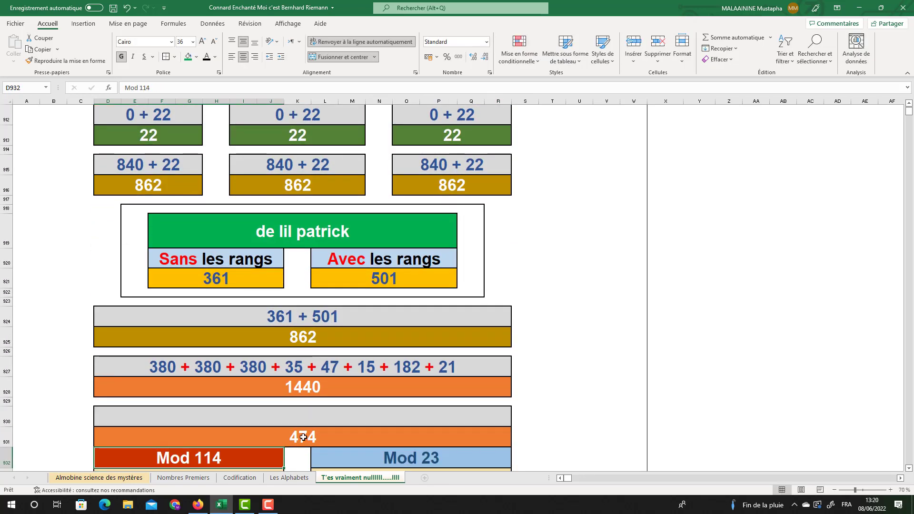
scroll(333, 405, "down", 2)
Enter the label "114 + 114 + 114 + 0 + 22 + 0 + 22 + 0 + 22" in D930.
left_click(417, 358)
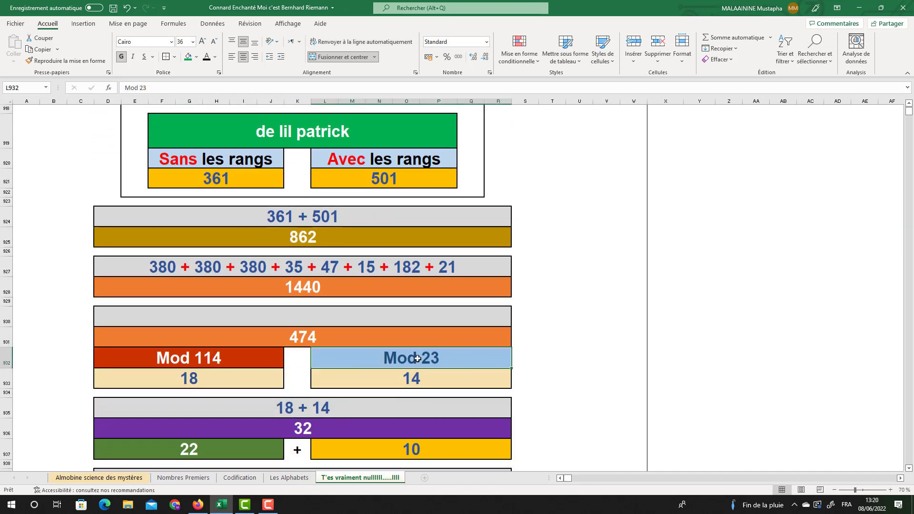
left_click(296, 314)
type("14")
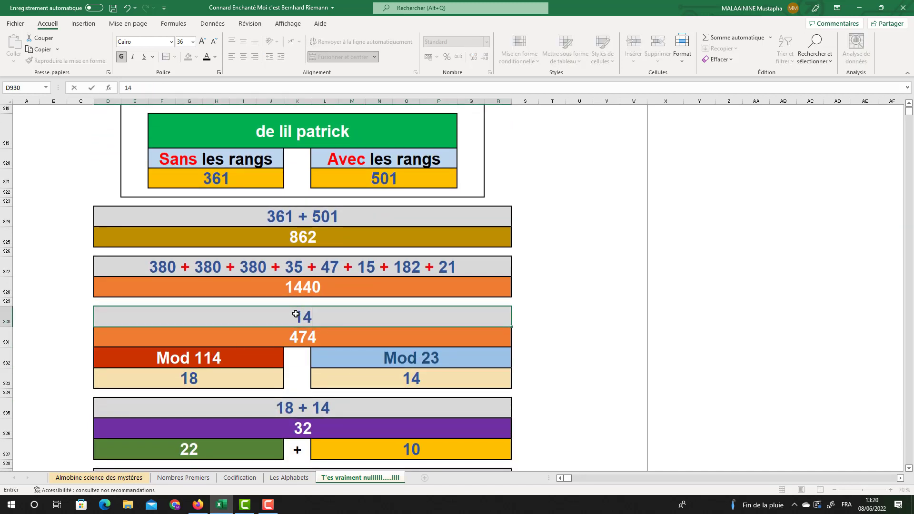
type("14 + 114 + 114")
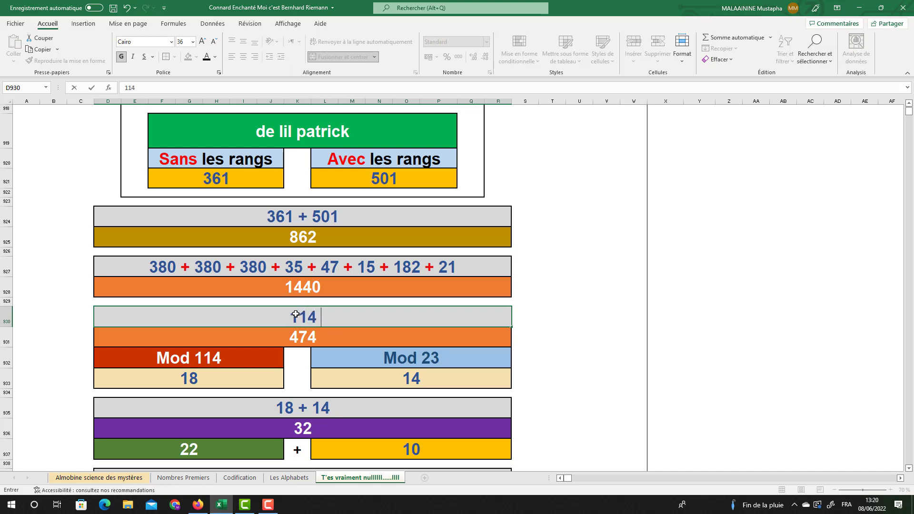
type(" + ")
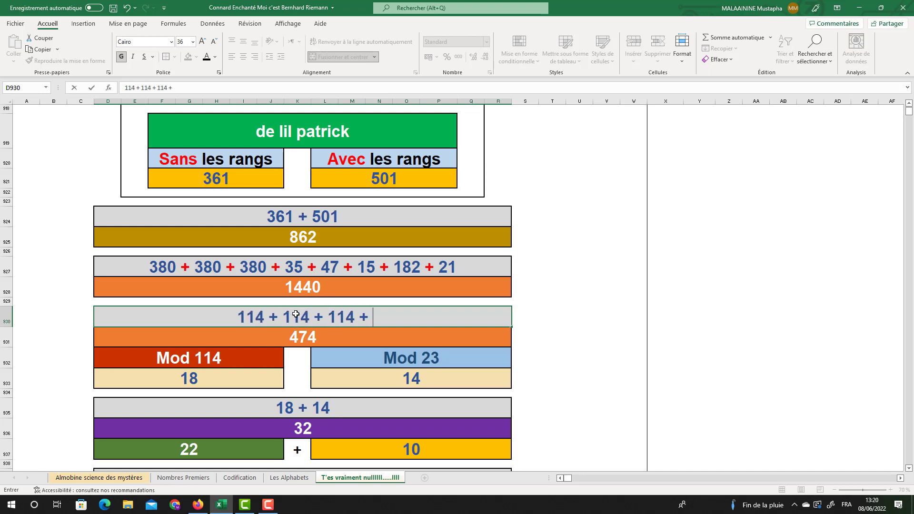
type("0 + 2 + ")
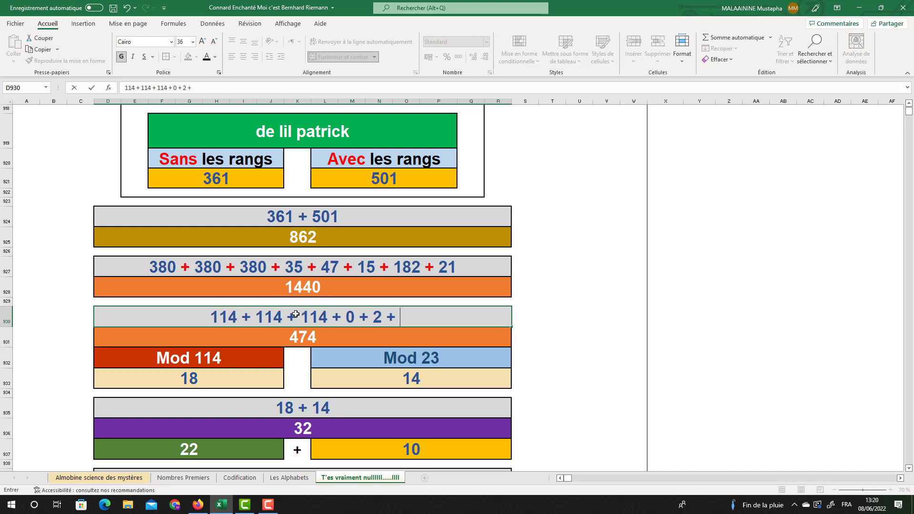
type("0 +")
key("BackSpace")
key("BackSpace")
key("BackSpace")
key("BackSpace")
key("BackSpace")
key("BackSpace")
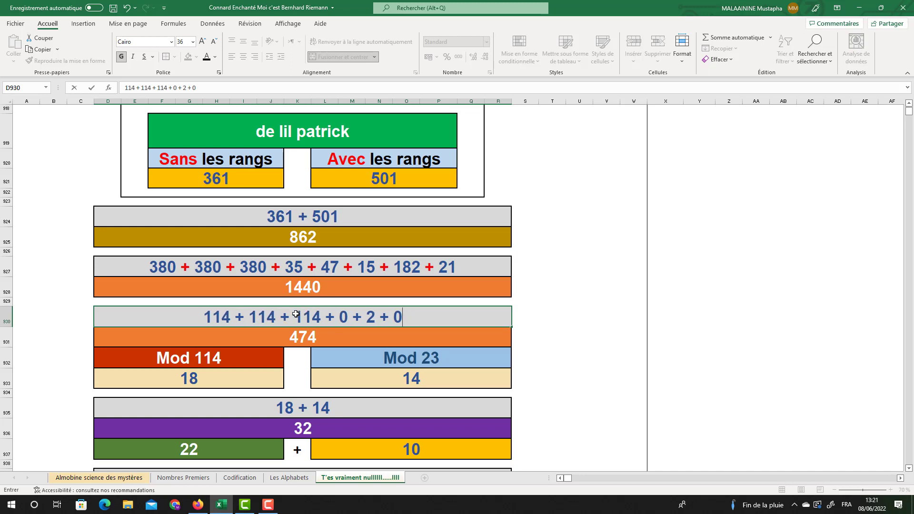
type("2")
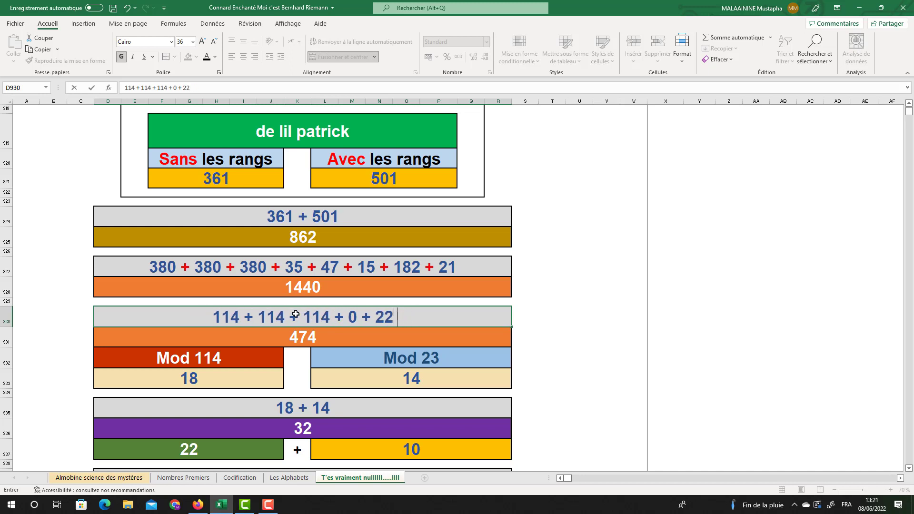
type(" + 0 + 22 + 0")
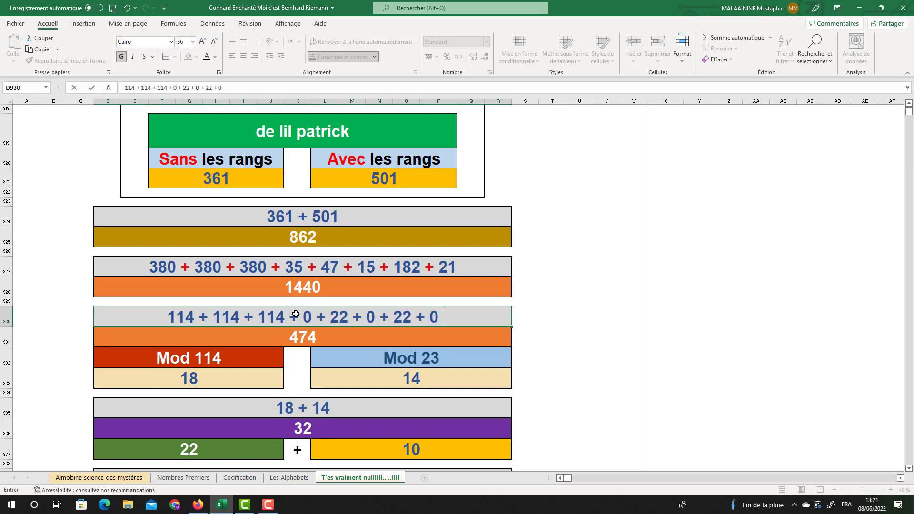
type(" + 22")
key("Return")
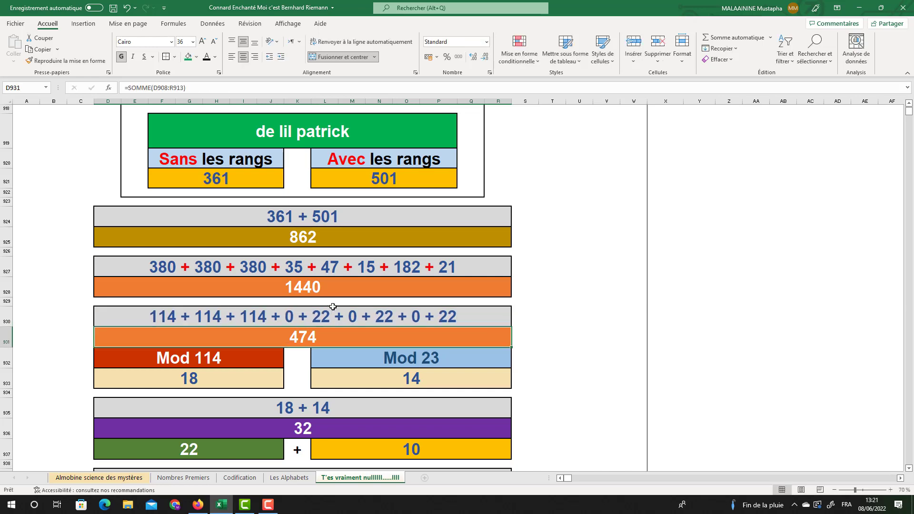
Highlight the 114 and modulo block in rows 908 to 910, along with the sums in rows 916 and 913.
scroll(333, 307, "up", 5)
left_click_drag(142, 205, 459, 232)
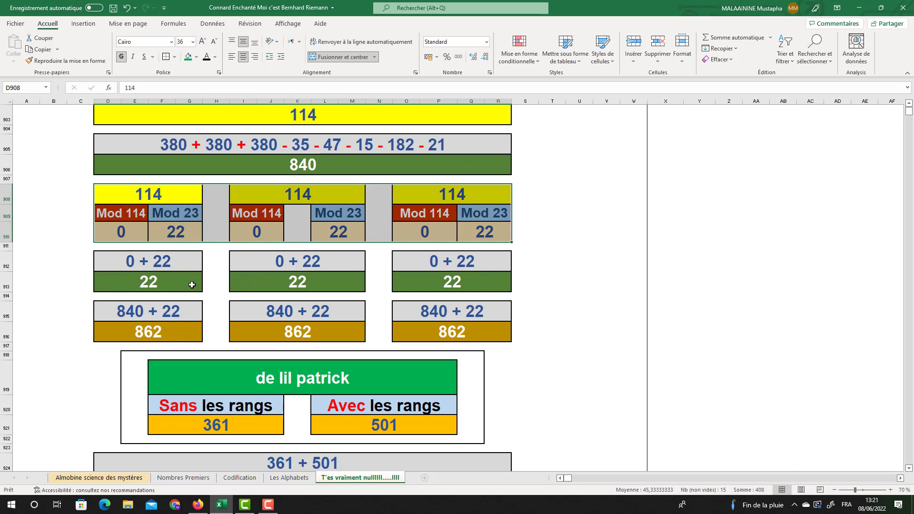
left_click_drag(167, 331, 459, 330)
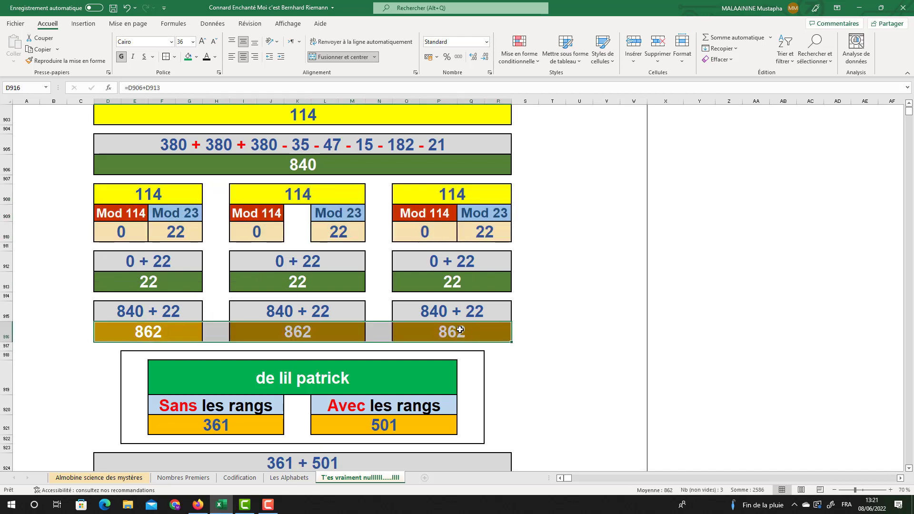
left_click(192, 196)
left_click_drag(162, 281, 459, 284)
scroll(221, 331, "down", 5)
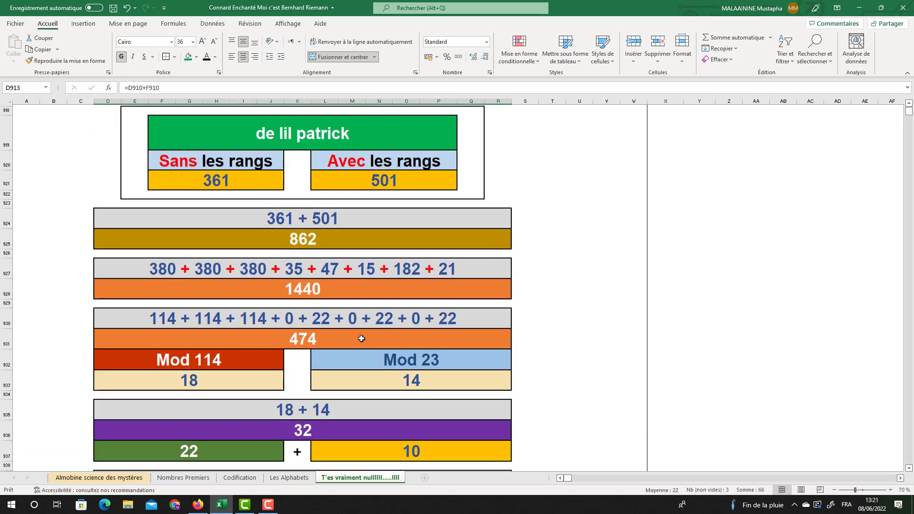
Check the total in D931 and its "Mod 114" and "Mod 23" results in row 933.
left_click(326, 342)
scroll(326, 341, "down", 3)
left_click(276, 316)
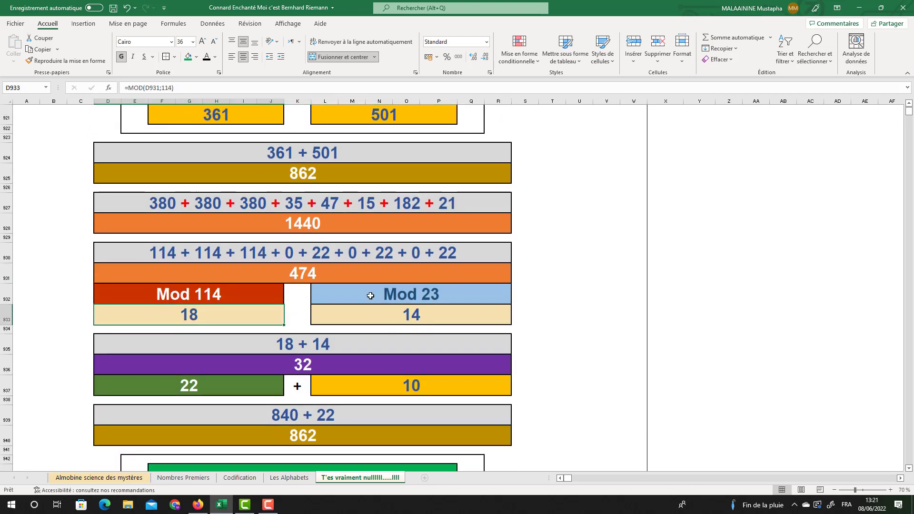
left_click_drag(372, 312, 394, 314)
left_click(180, 316)
Check the "18 + 14" sum in D936 and its two-part breakdown in D937 and L937.
left_click(318, 350)
left_click(336, 362)
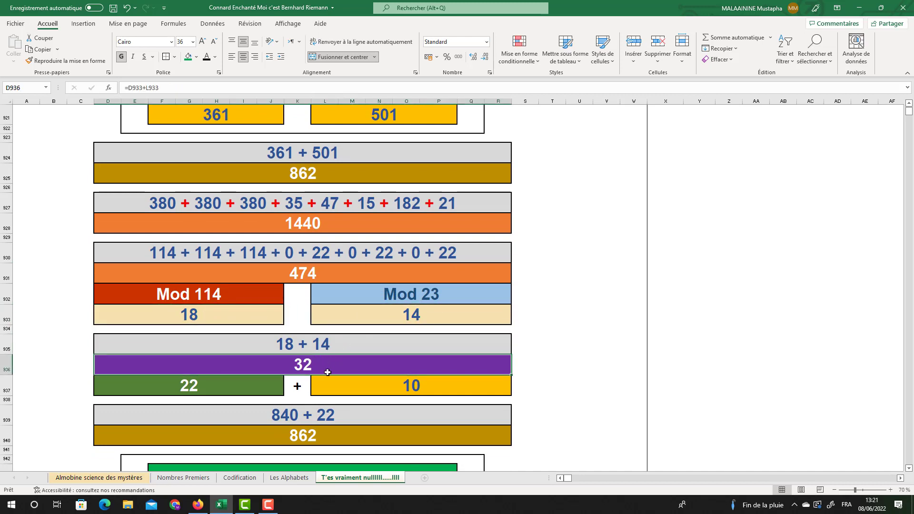
left_click(225, 386)
left_click(379, 385)
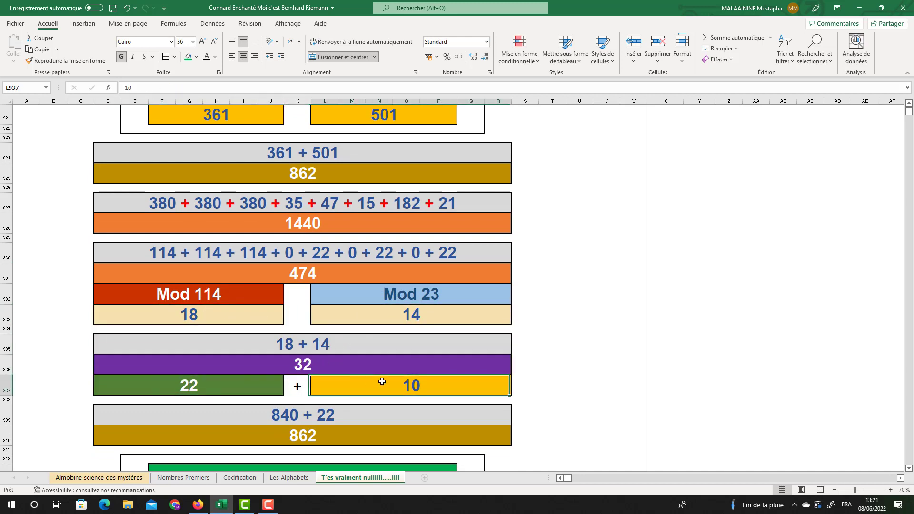
Trace the two cells referenced by the "840 + 22" formula in D940 and leave it unchanged.
double_click(317, 433)
scroll(366, 373, "up", 6)
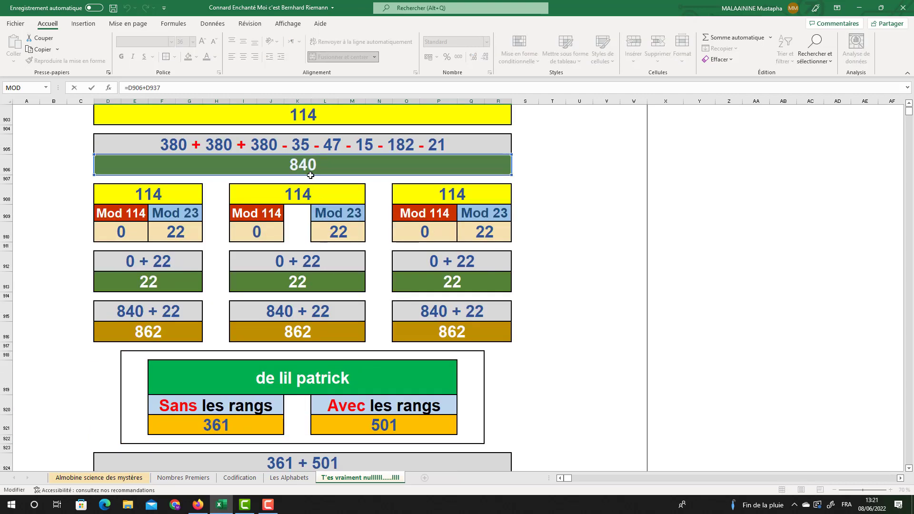
scroll(310, 176, "down", 7)
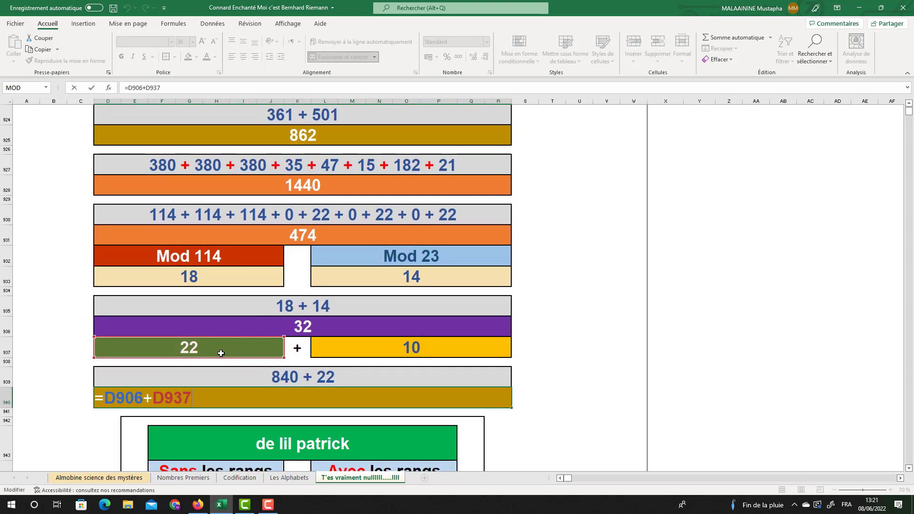
key("Return")
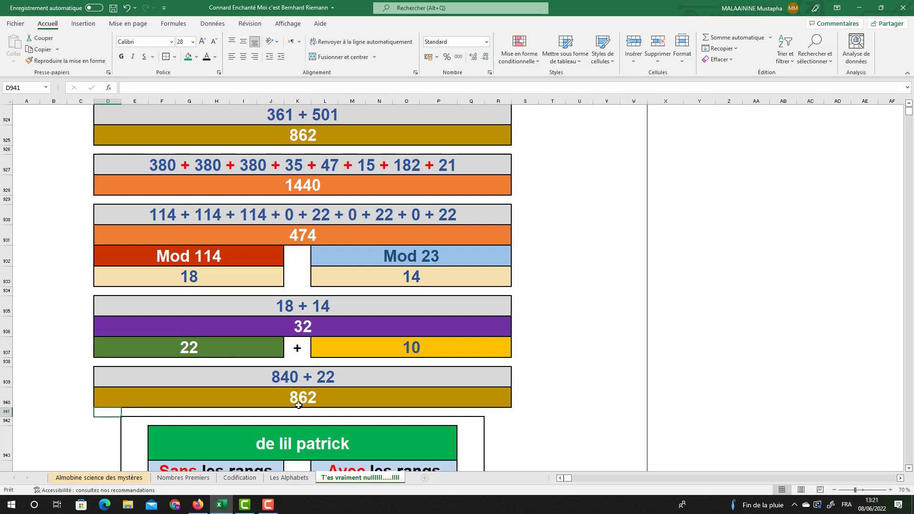
Check the value in L937 against the three "114 - 10" differences in D952, I952 and O952.
left_click(418, 347)
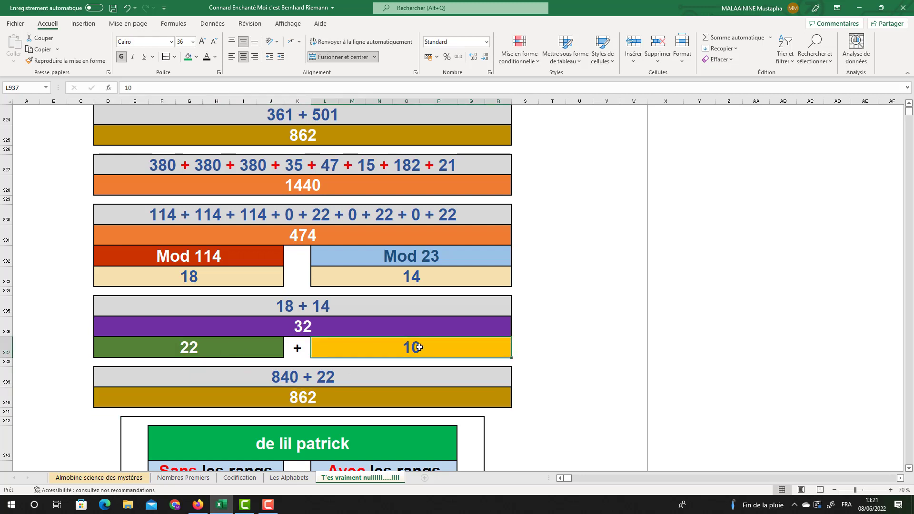
scroll(419, 348, "down", 3)
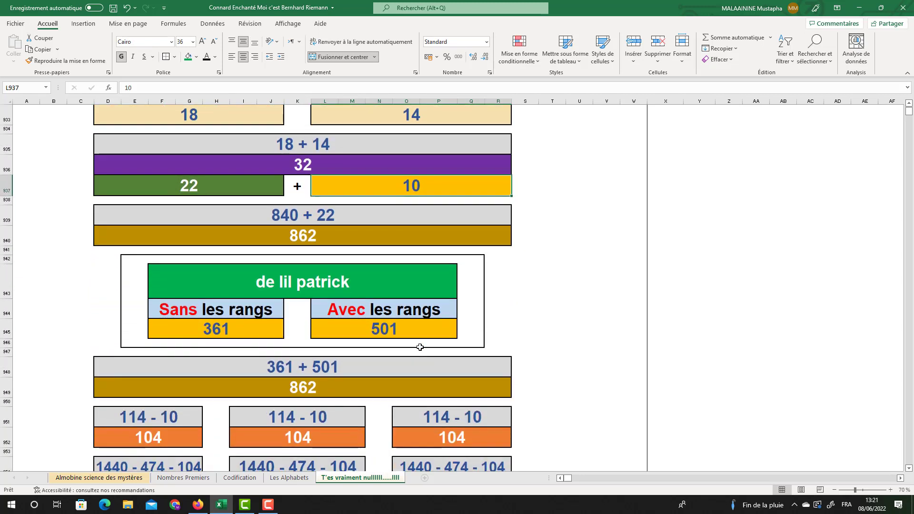
left_click(132, 434)
left_click(298, 437)
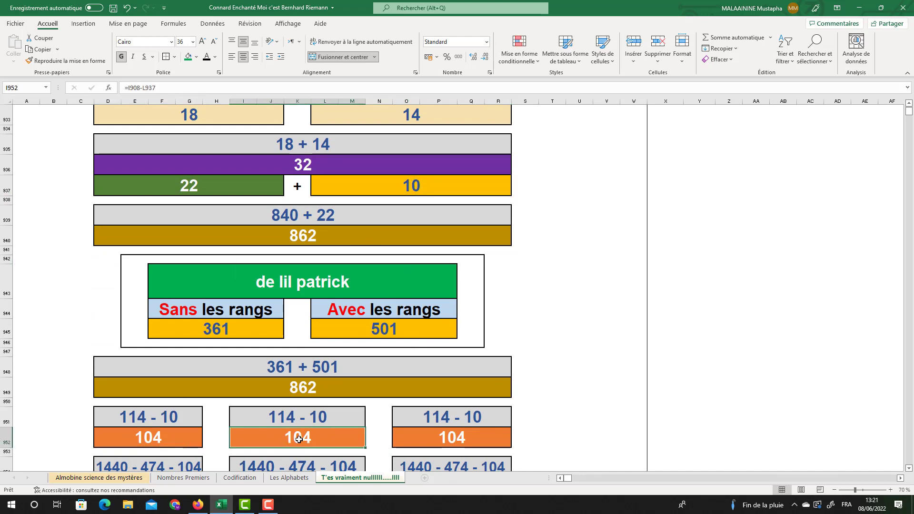
left_click(442, 439)
scroll(443, 439, "down", 1)
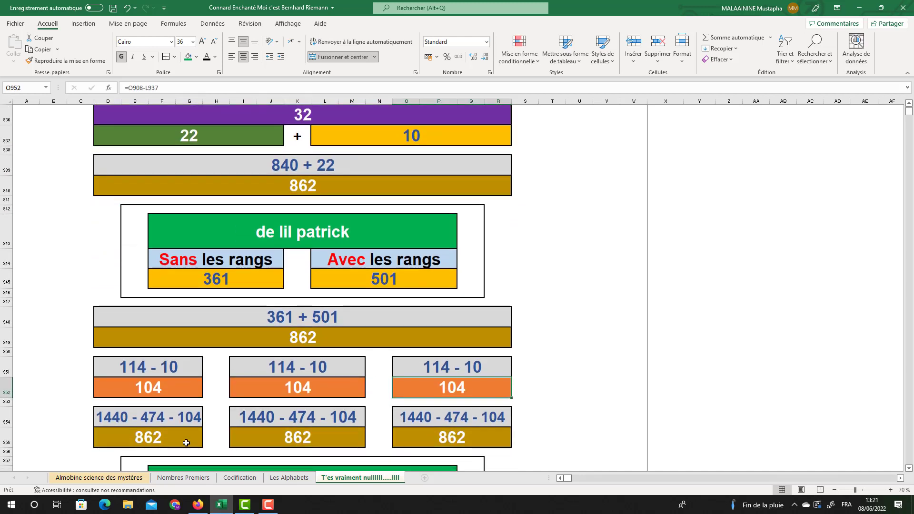
Trace the cells referenced by the "1440 - 474 - 104" formula in D955 and check the matching formula in O955.
double_click(153, 436)
scroll(189, 412, "up", 1)
scroll(188, 412, "up", 5)
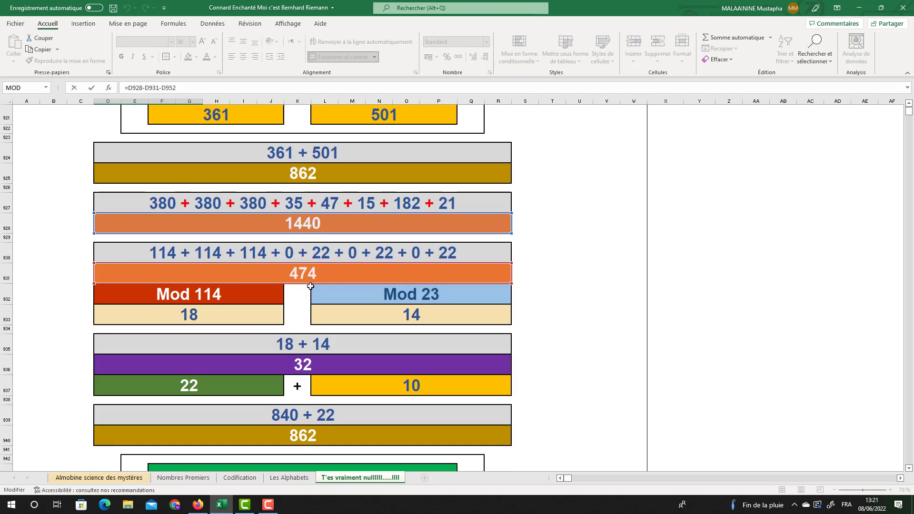
scroll(307, 283, "down", 5)
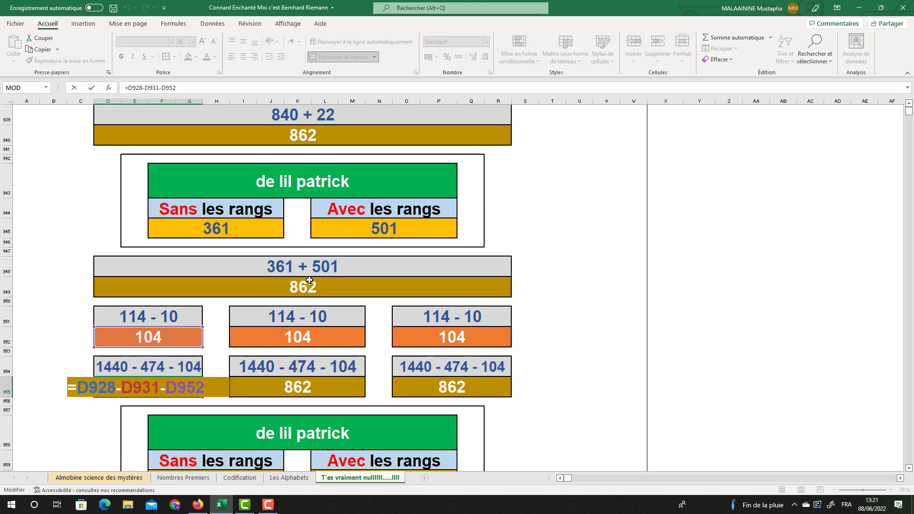
key("ctrl+Return")
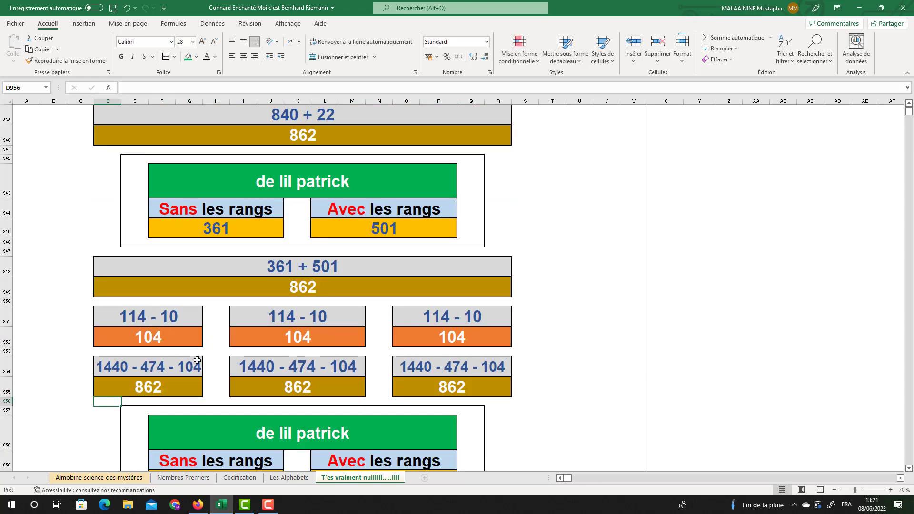
scroll(449, 382, "down", 3)
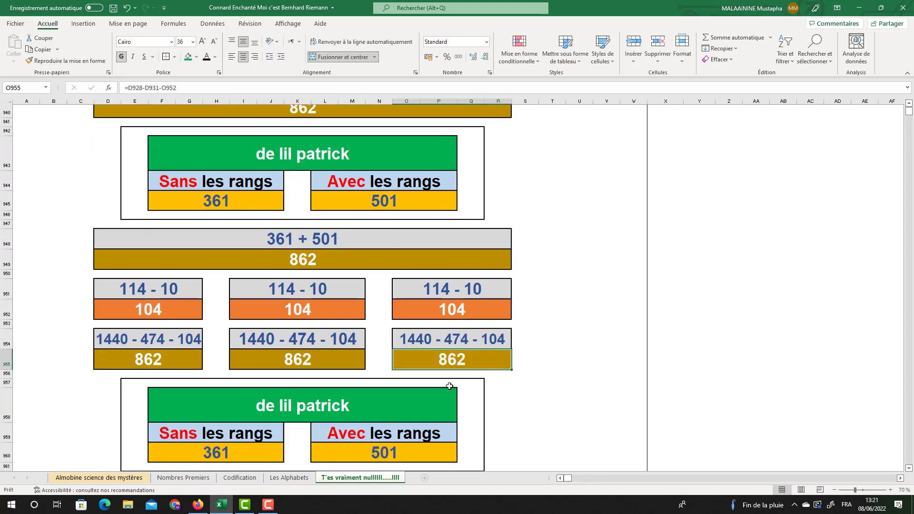
left_click(452, 387)
Highlight the block from D958 down to the "361 + 501" row and inspect the "862 + 862 + 862 + 2617 + 2617 + 2617" formula in D967.
left_click_drag(95, 266, 498, 374)
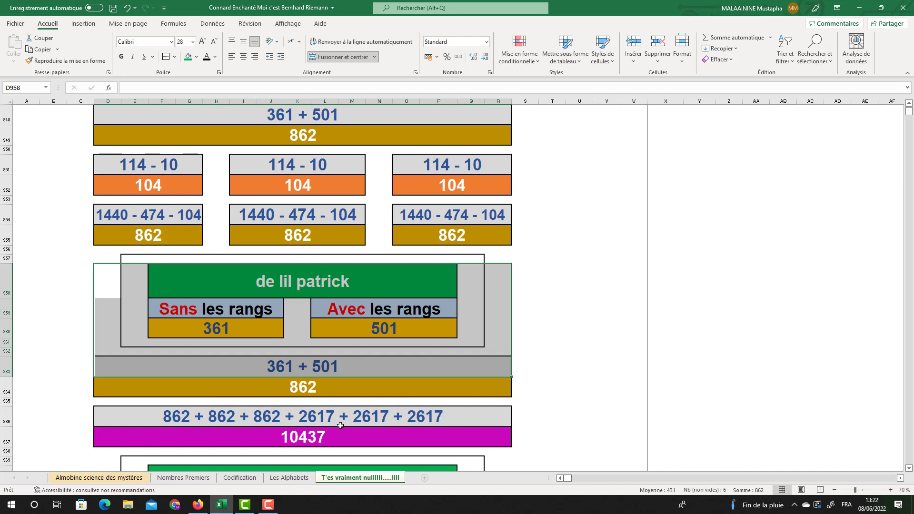
left_click(307, 440)
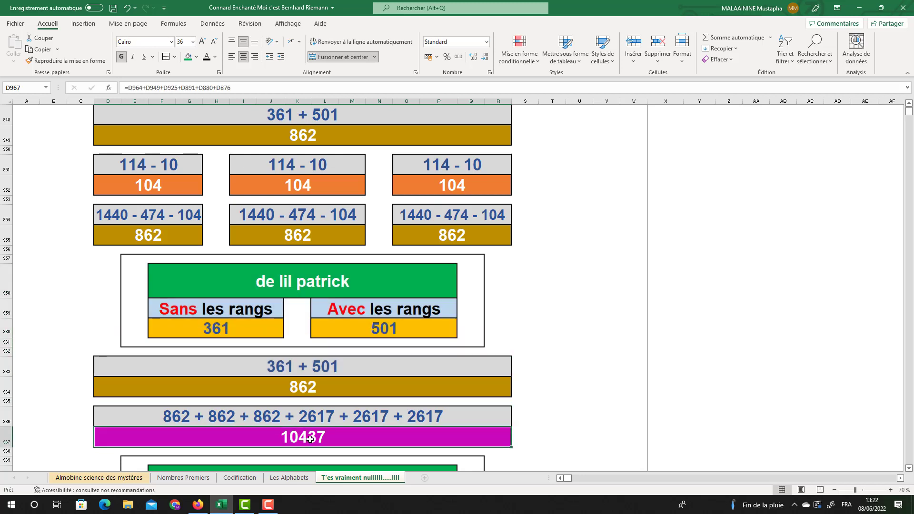
Read the Riemann conjecture sentence in F970 and inspect its "Avec les rangs" value in L972.
scroll(310, 440, "down", 2)
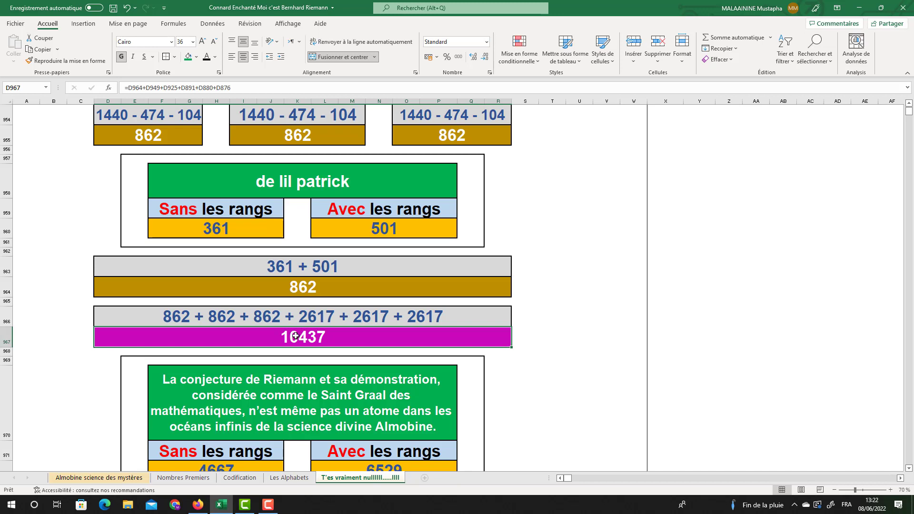
left_click(276, 380)
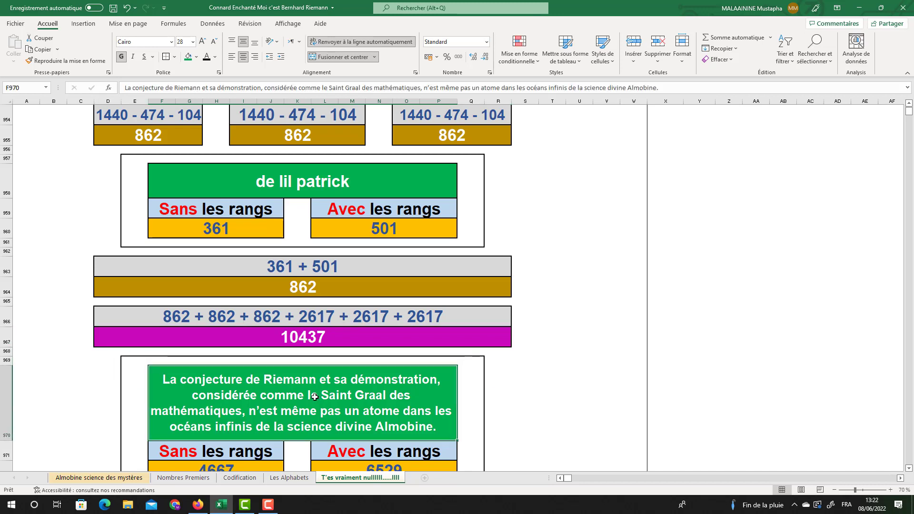
scroll(256, 343, "down", 1)
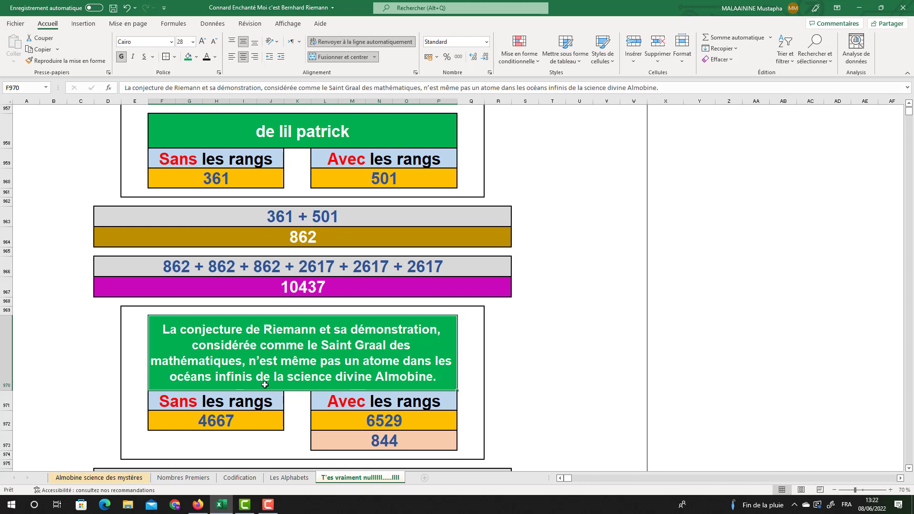
scroll(409, 385, "down", 1)
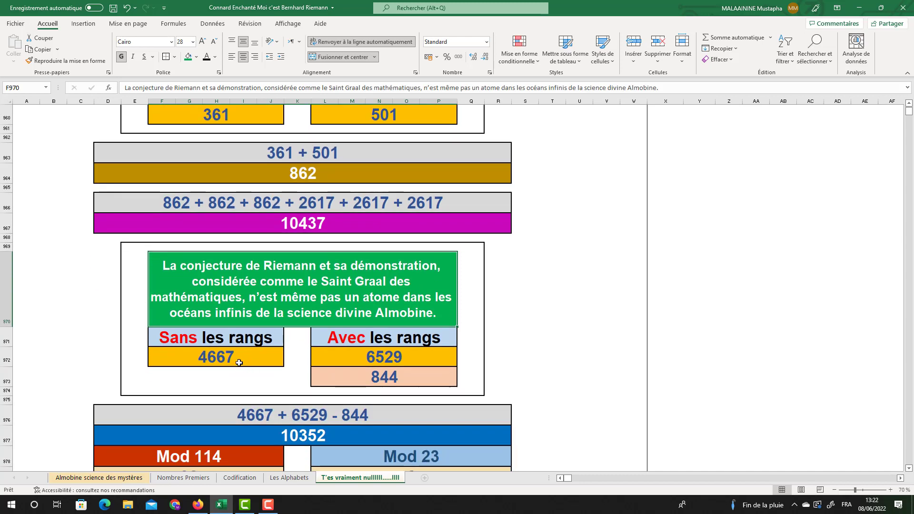
left_click(374, 358)
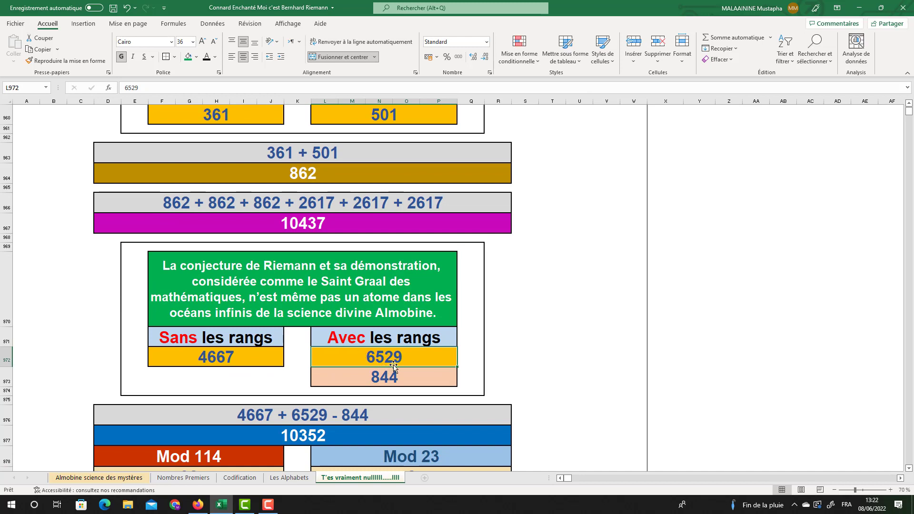
Color 6529 red and 844 black in the "4667 + 6529 - 844" label in D976.
left_click(305, 413)
double_click(151, 88)
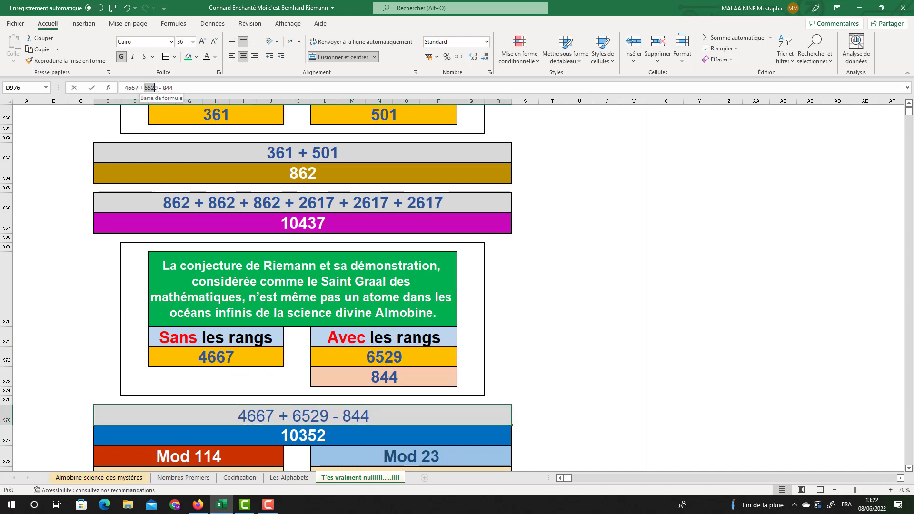
left_click(215, 58)
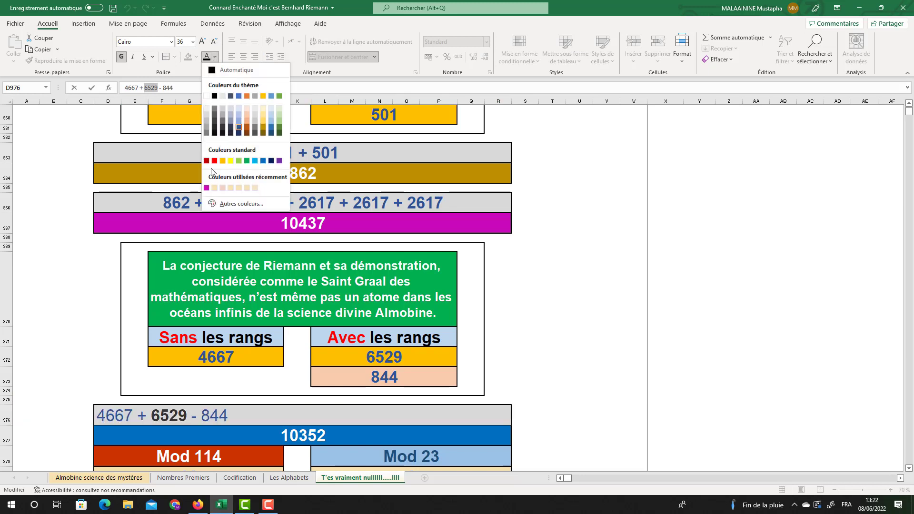
left_click(214, 163)
double_click(346, 418)
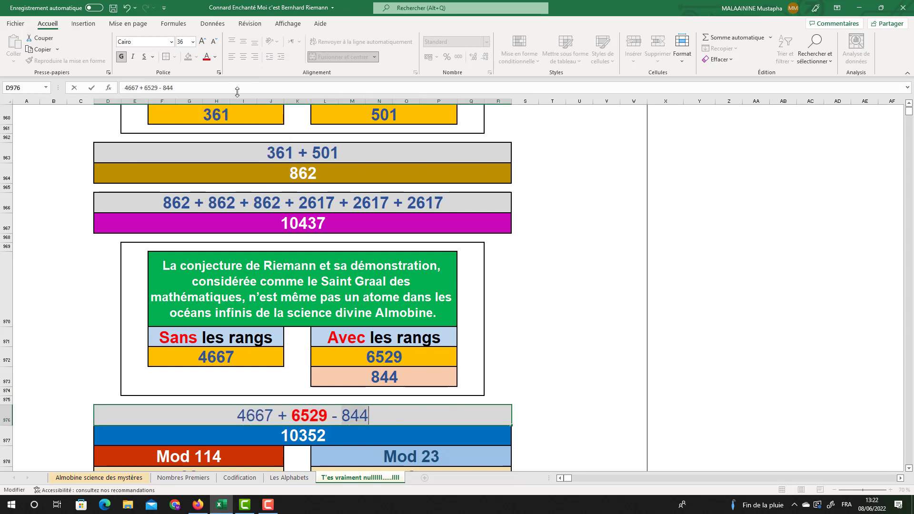
left_click(216, 57)
left_click(223, 94)
scroll(285, 298, "down", 2)
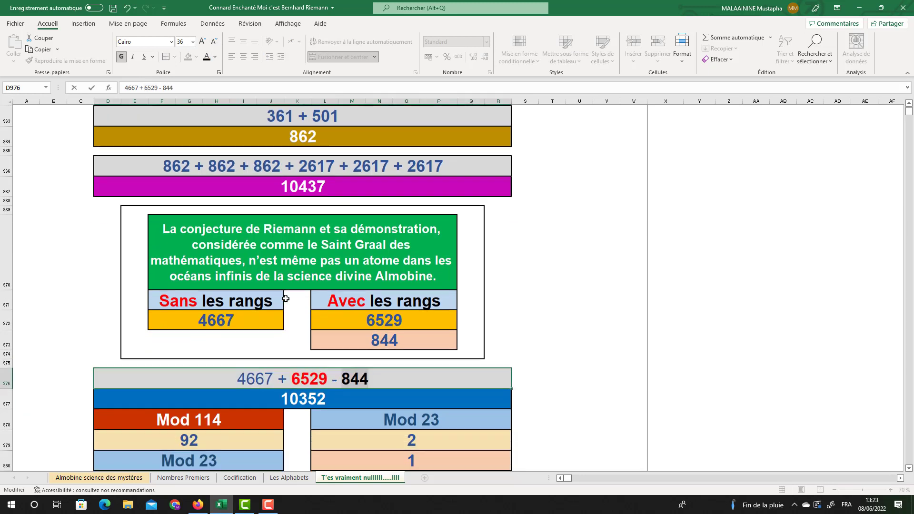
left_click(299, 338)
Inspect the modulo and quotient formulas in D981, D983 and L979 and the value in L980.
scroll(299, 338, "down", 1)
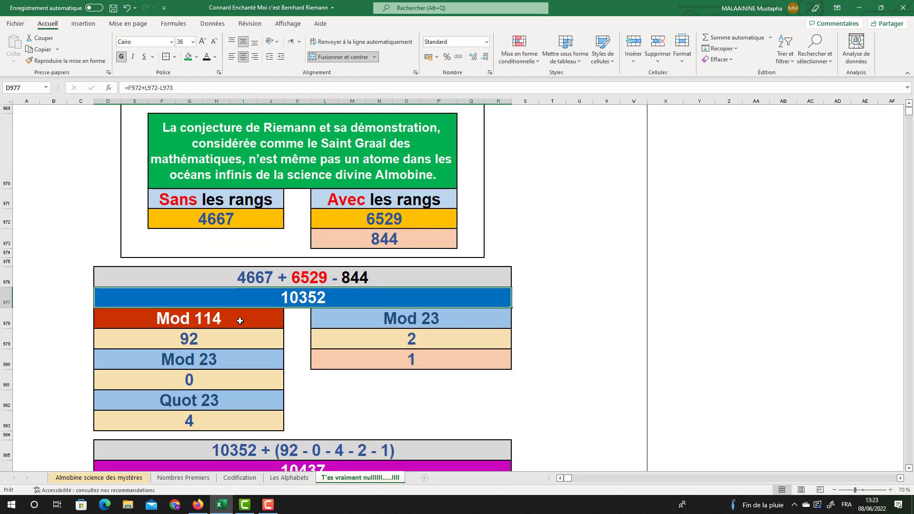
left_click(409, 340)
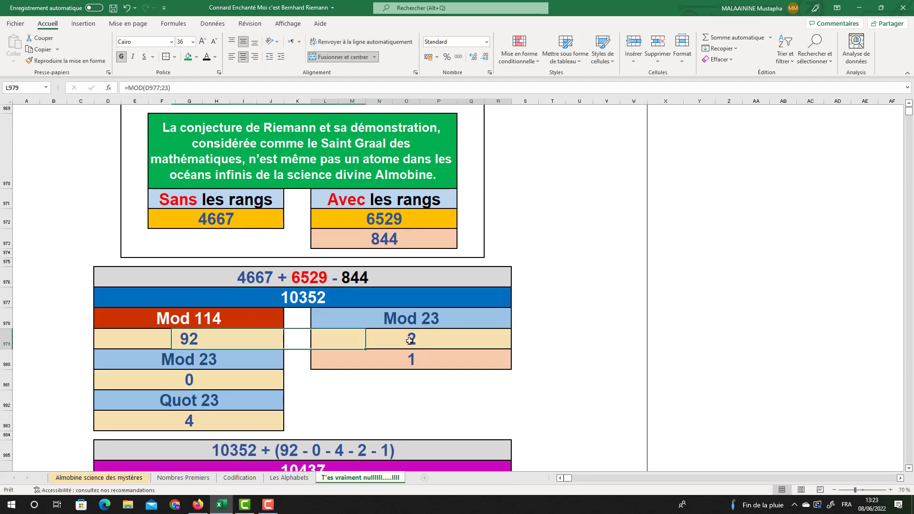
left_click(211, 361)
left_click(183, 381)
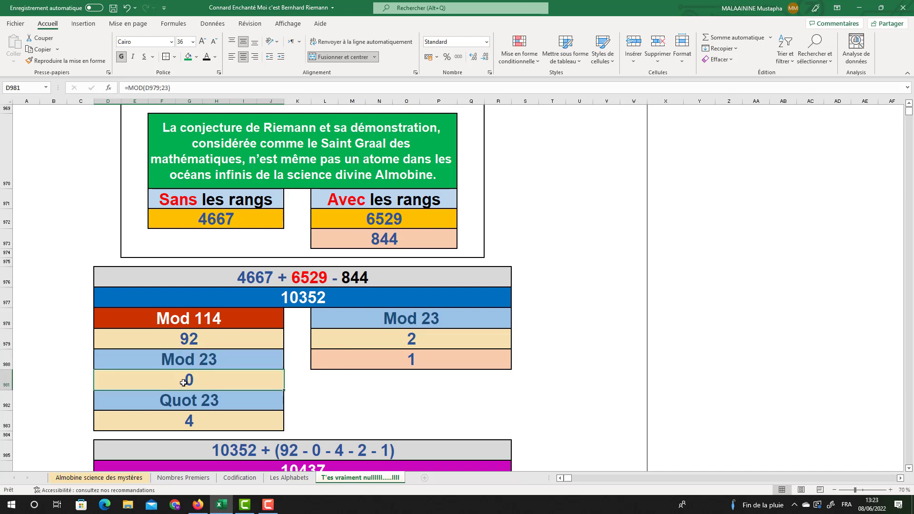
left_click(175, 422)
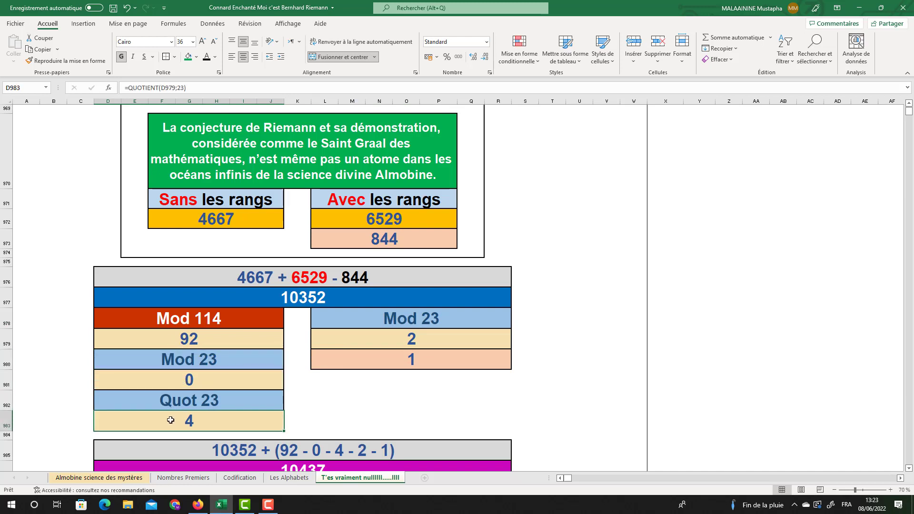
left_click(410, 340)
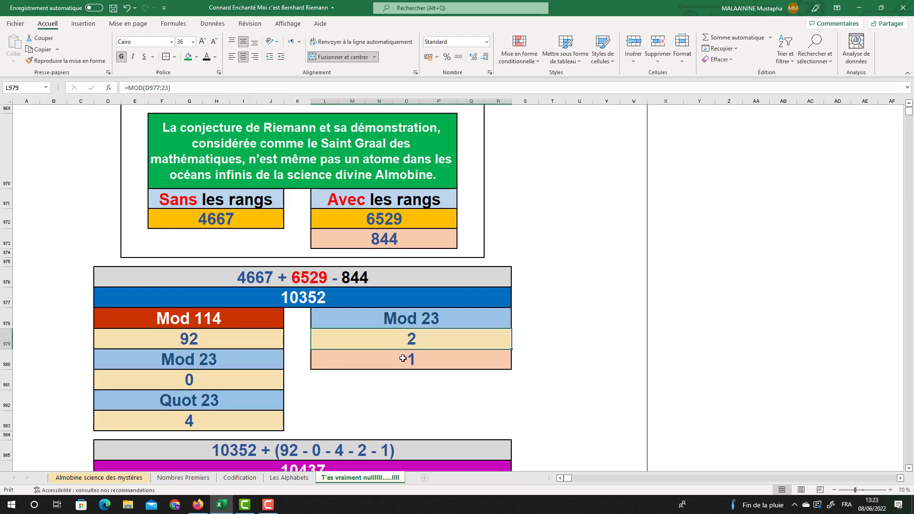
left_click(402, 358)
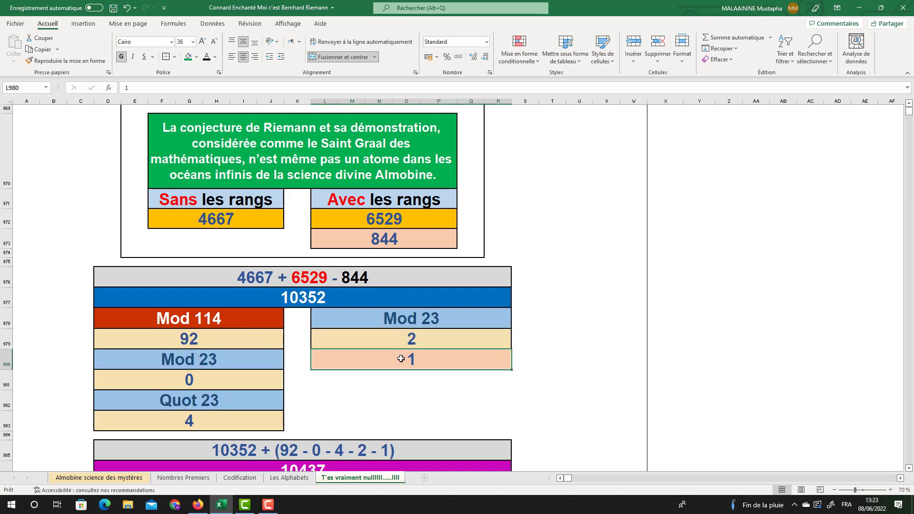
Go through the terms of "10352 + (92 - 0 - 4 - 2 - 1)" one by one, from D977 to L980.
left_click(296, 300)
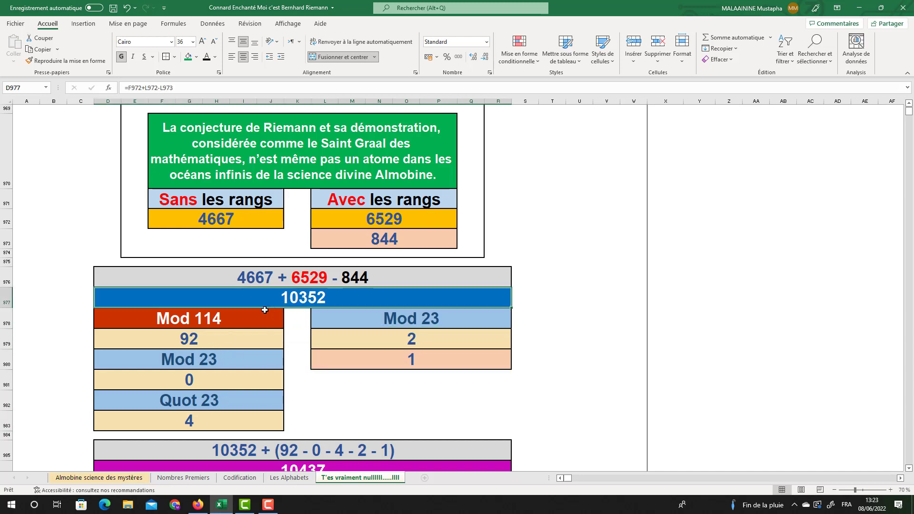
left_click(196, 339)
left_click(190, 379)
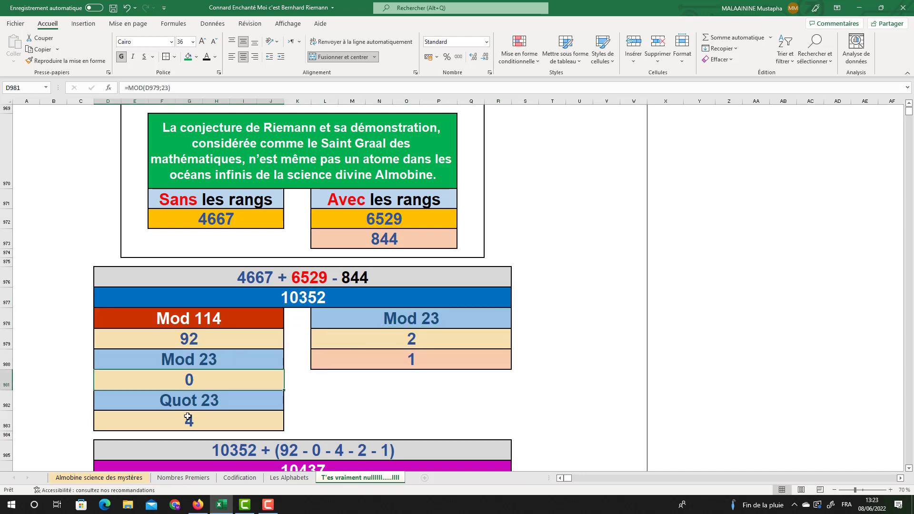
left_click(188, 419)
left_click(402, 341)
left_click(401, 366)
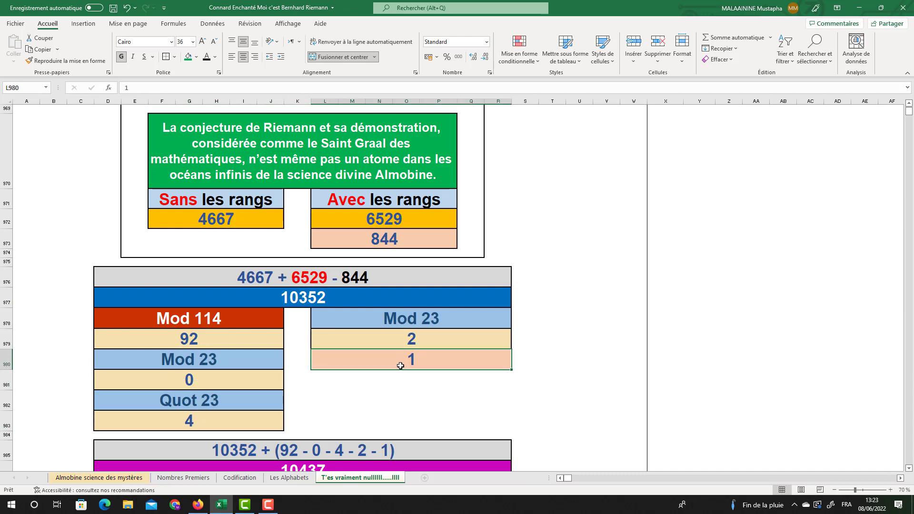
left_click_drag(180, 374, 445, 404)
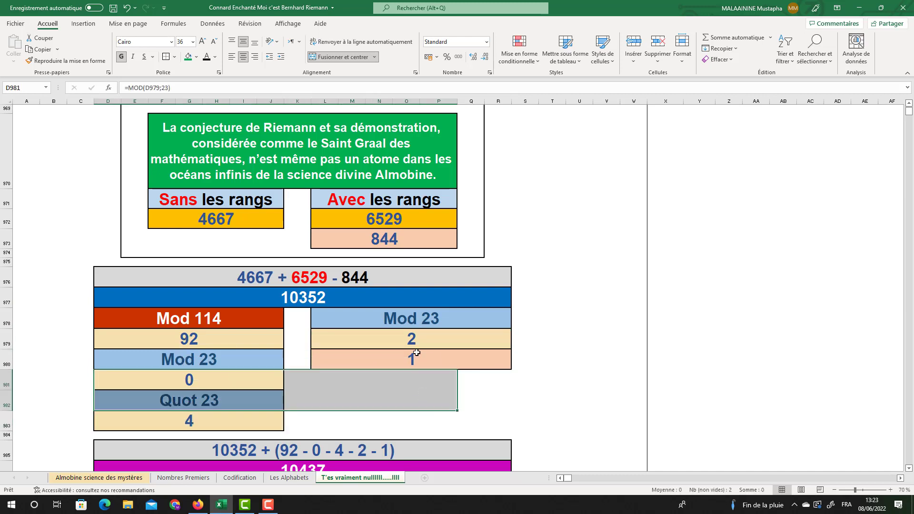
scroll(417, 353, "down", 1)
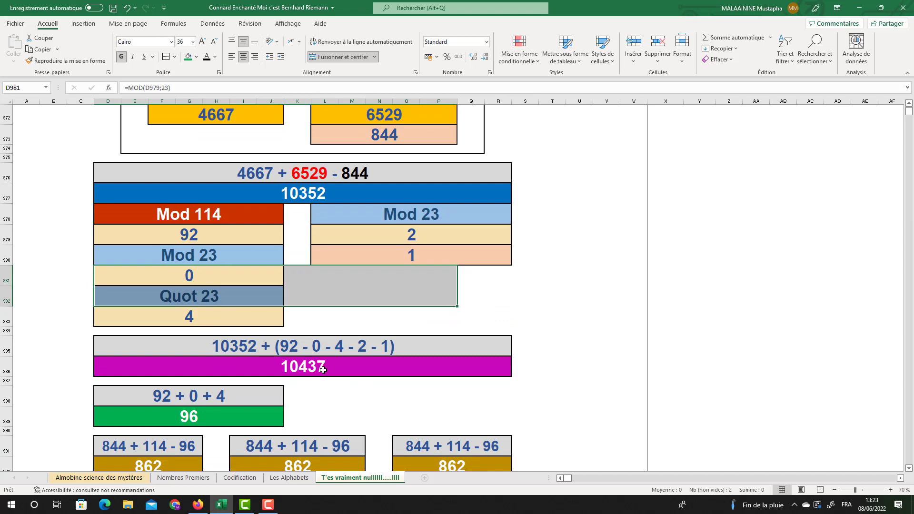
Compare the sum in D967 with the "10352 + (92 - 0 - 4 - 2 - 1)" formula in D986.
scroll(315, 370, "up", 3)
left_click(309, 189)
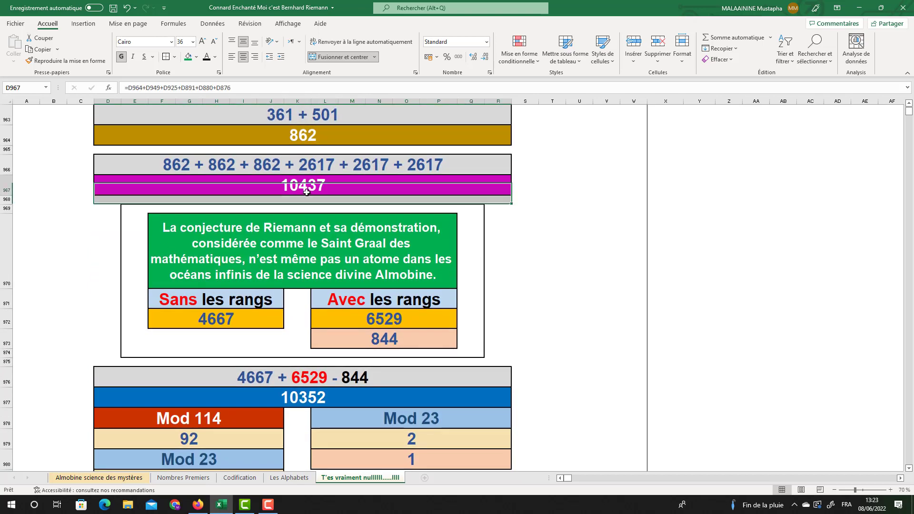
left_click(163, 170)
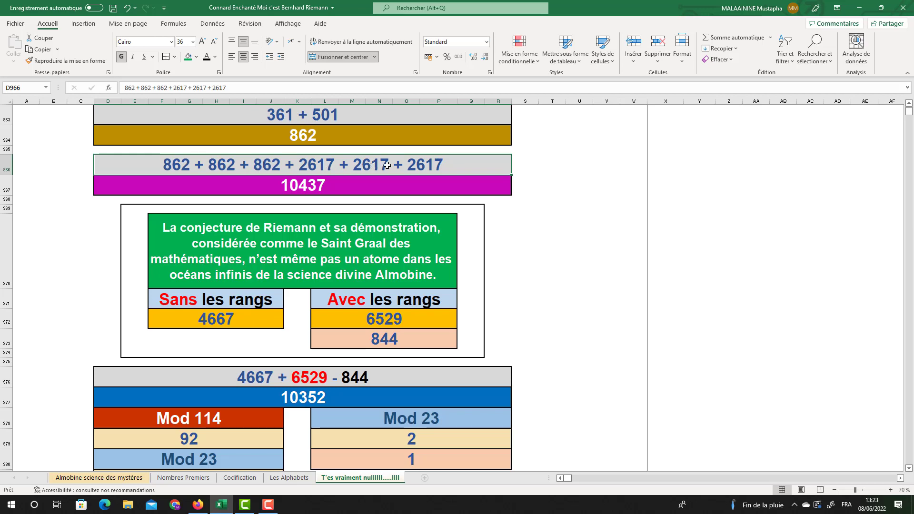
left_click(268, 234)
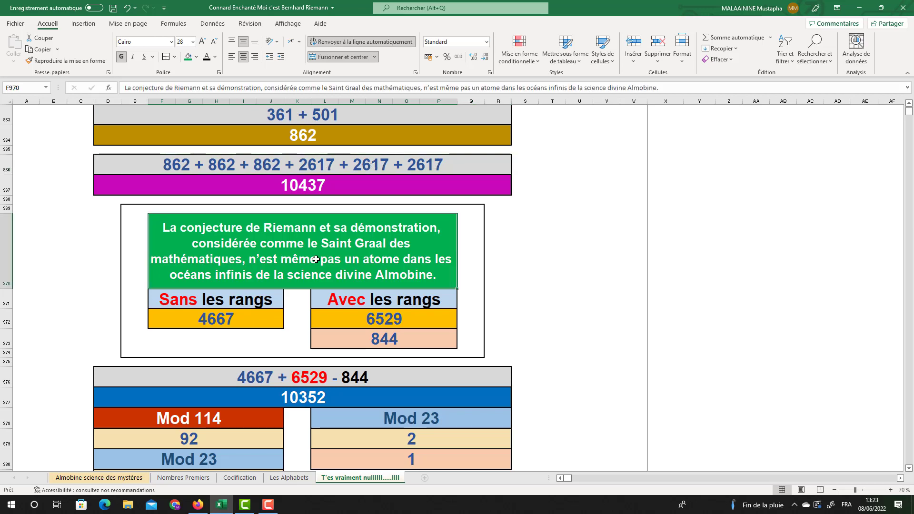
scroll(316, 259, "down", 2)
scroll(326, 334, "down", 2)
left_click(321, 366)
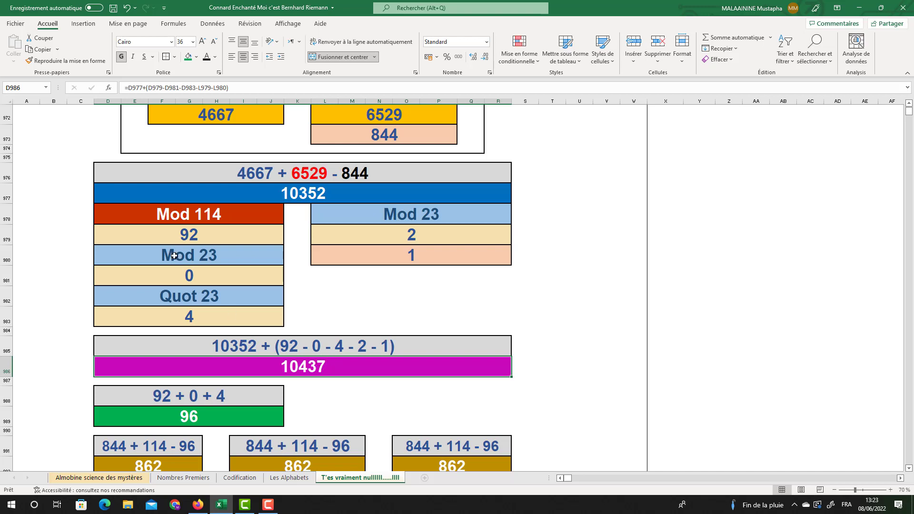
Highlight D979 to D983 and check the "92 + 0 + 4" formula in D989 against its terms.
left_click_drag(185, 238, 182, 323)
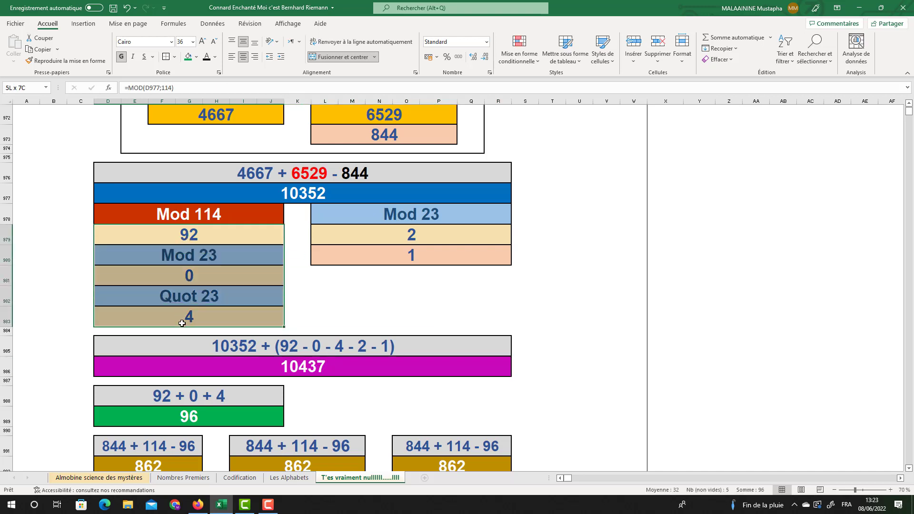
left_click(194, 277)
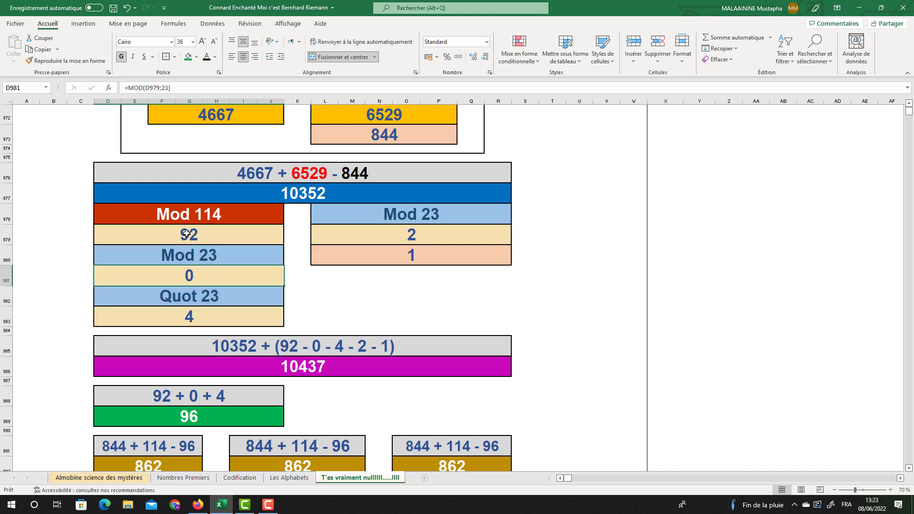
left_click(190, 318)
left_click(195, 416)
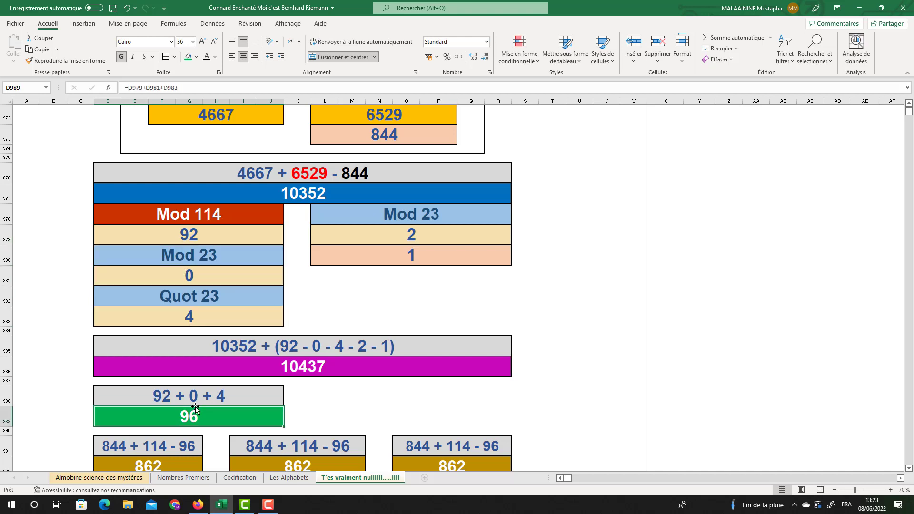
Trace the three cells referenced by the "844 + 114 - 96" formula in D992 and leave it unchanged.
scroll(196, 407, "down", 1)
double_click(193, 419)
scroll(219, 333, "up", 3)
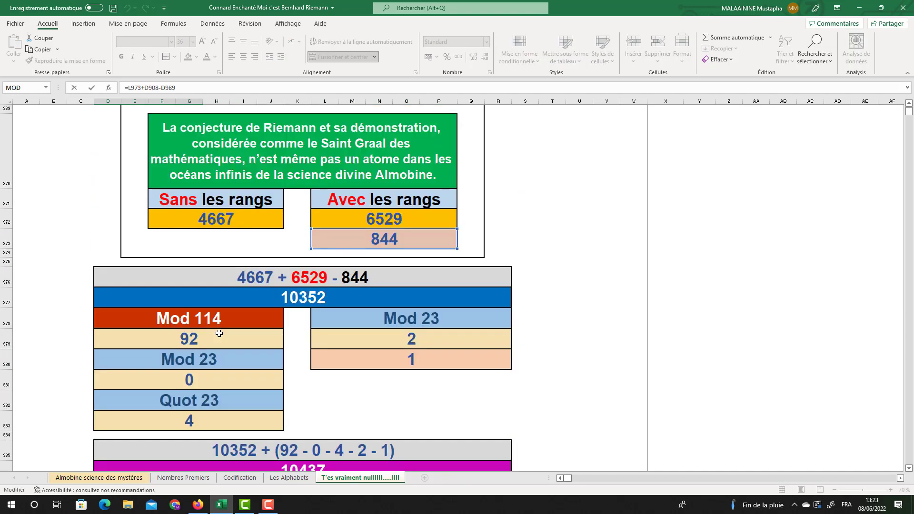
scroll(220, 334, "up", 1)
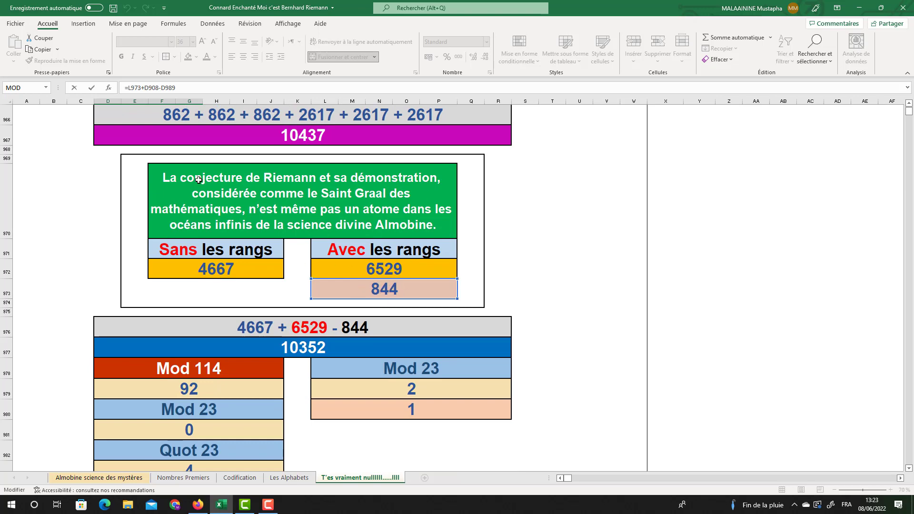
scroll(385, 314, "down", 4)
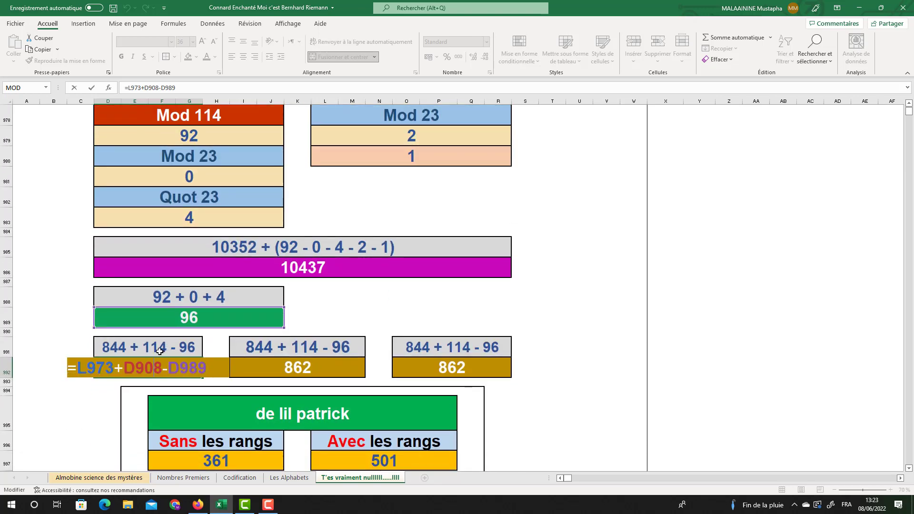
scroll(159, 351, "up", 14)
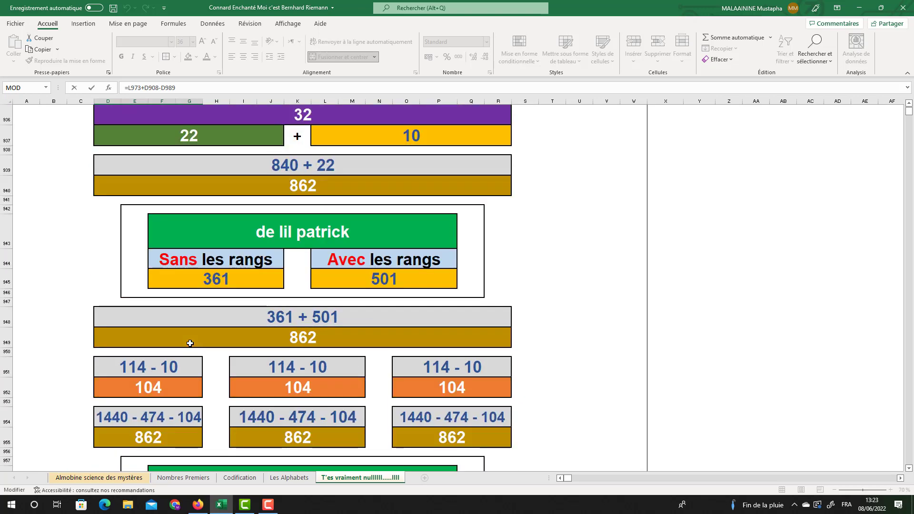
scroll(190, 343, "up", 3)
scroll(190, 343, "down", 1)
scroll(190, 343, "down", 7)
scroll(192, 344, "up", 11)
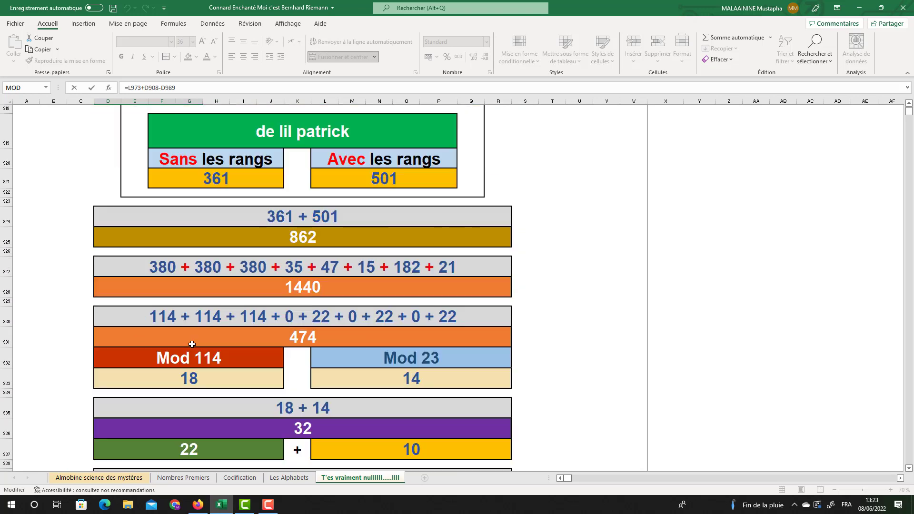
scroll(192, 344, "up", 6)
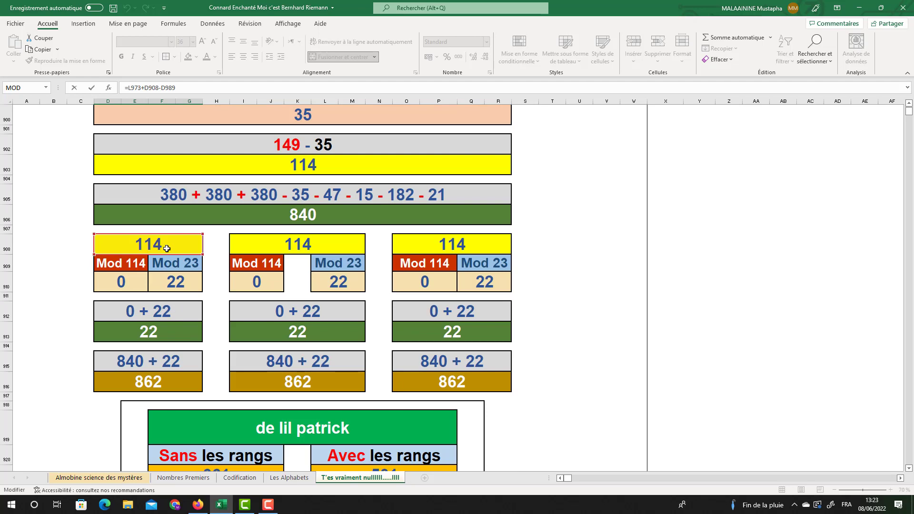
scroll(166, 249, "down", 20)
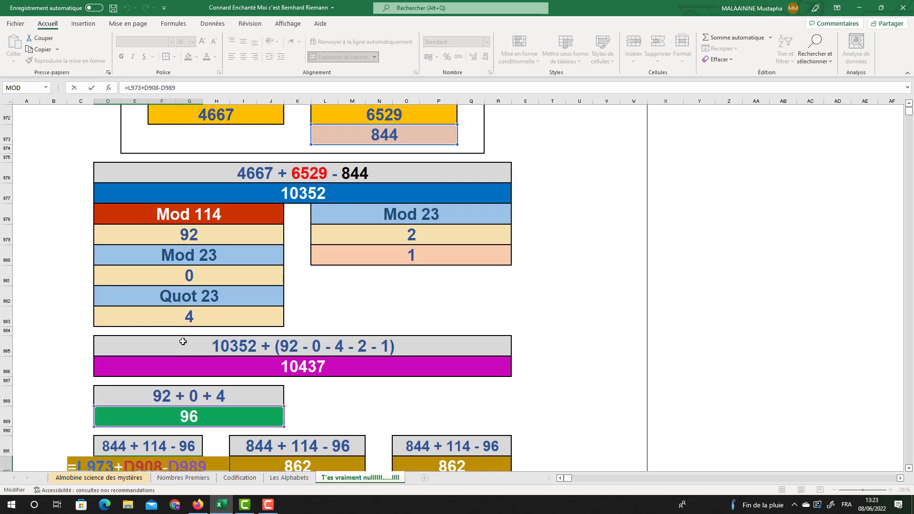
scroll(183, 342, "down", 1)
key("Return")
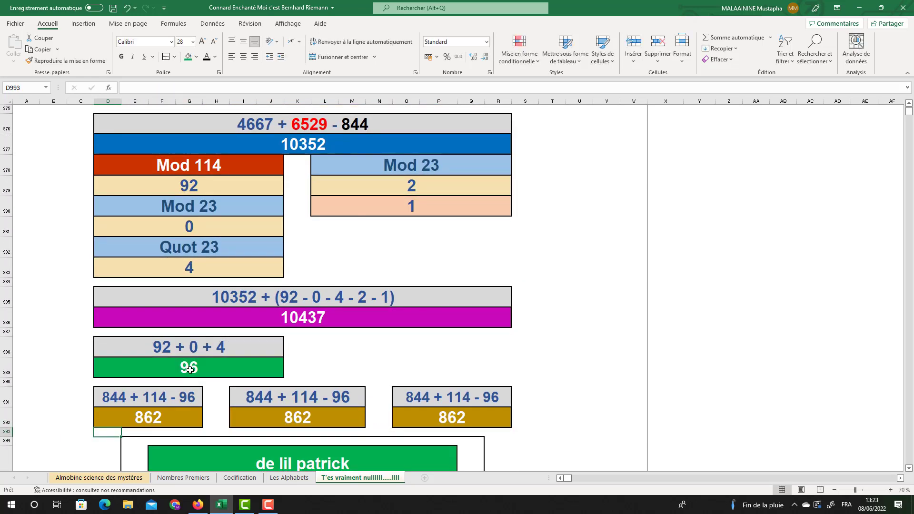
Check the "844 + 114 - 96" results in D992, I992 and O992 and highlight the block from D994 down to the "361 + 501" result.
left_click(169, 416)
left_click(338, 416)
left_click(461, 418)
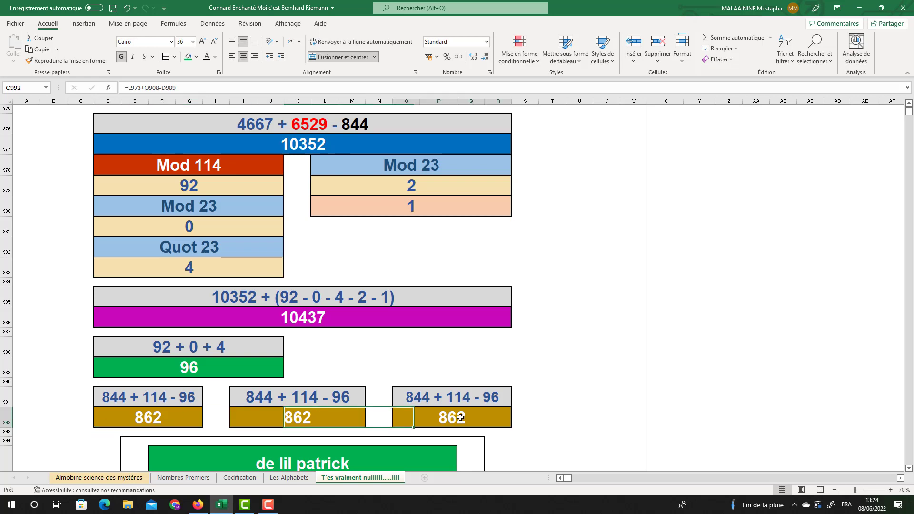
scroll(460, 418, "down", 3)
left_click_drag(100, 267, 503, 392)
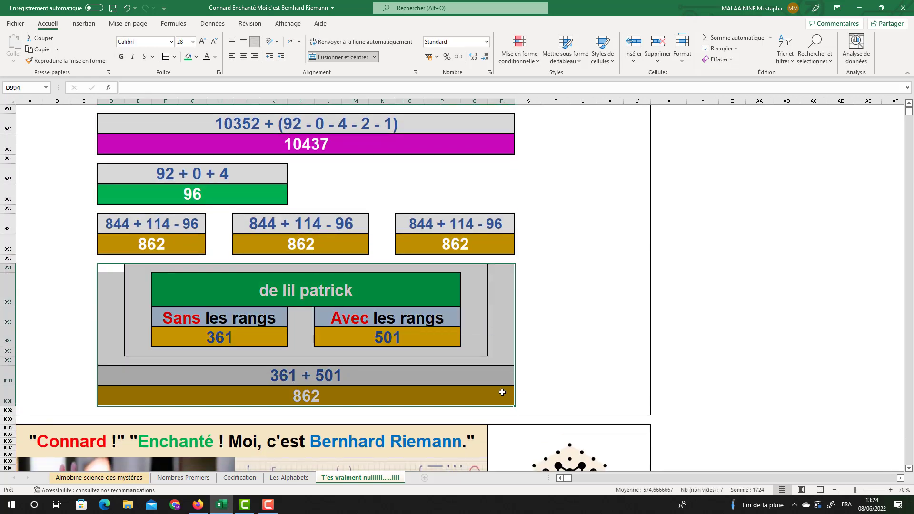